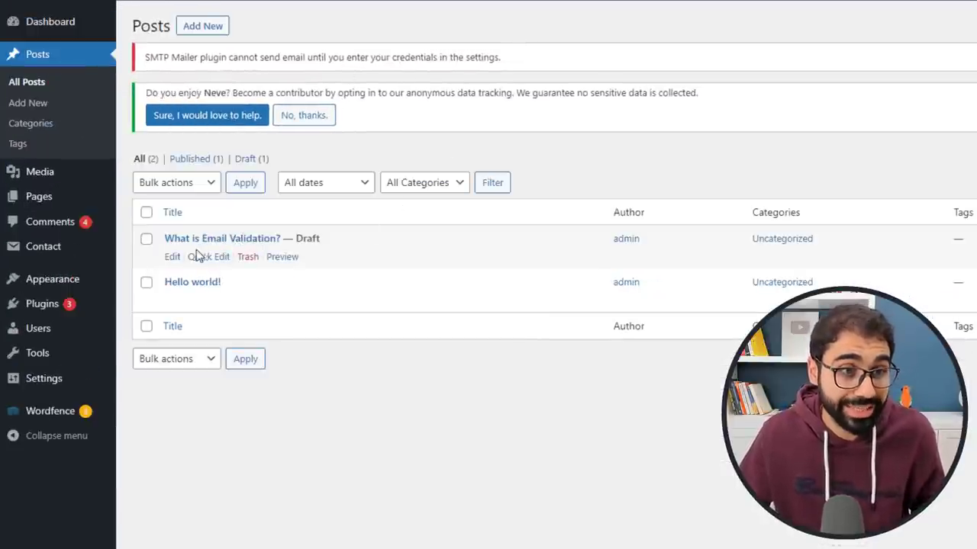
# - Open the draft post "What is Email Validation?" for editing and load google.com in a new browser tab
pyautogui.click(172, 257)
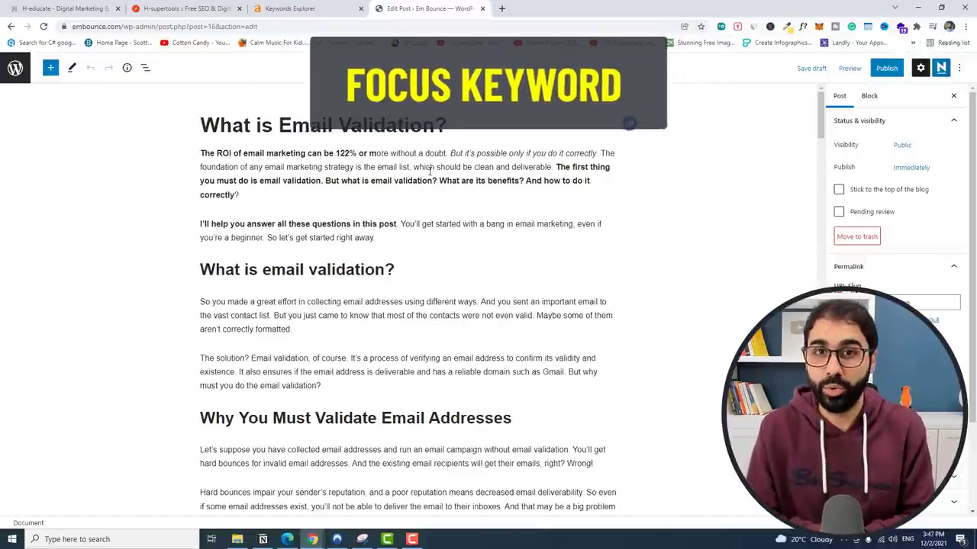
pyautogui.click(505, 9)
pyautogui.write('google.com')
pyautogui.press('Return')
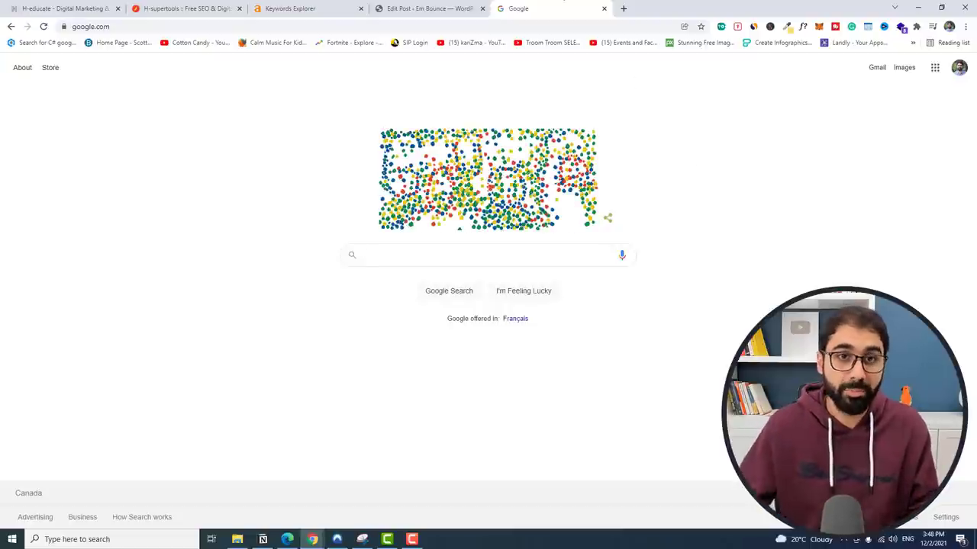
pyautogui.click(415, 9)
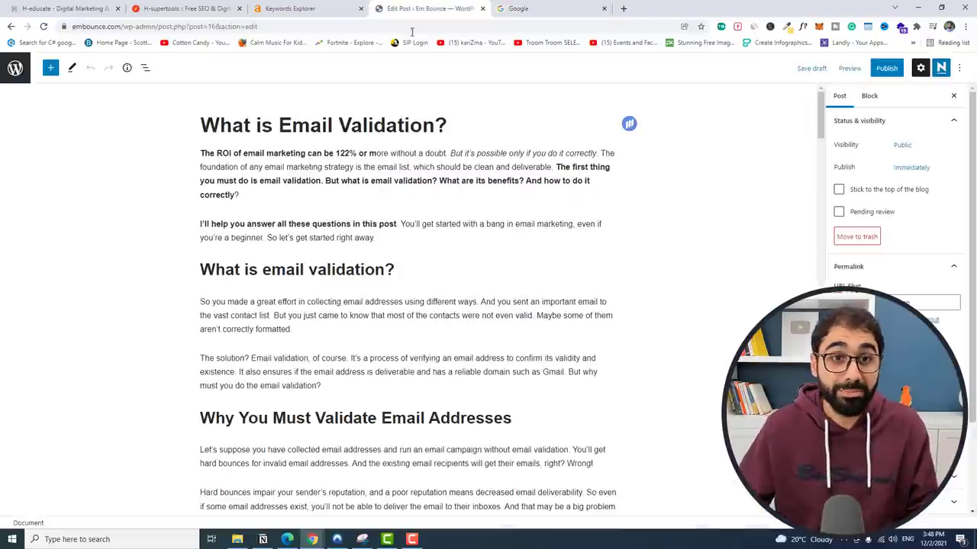
pyautogui.click(532, 6)
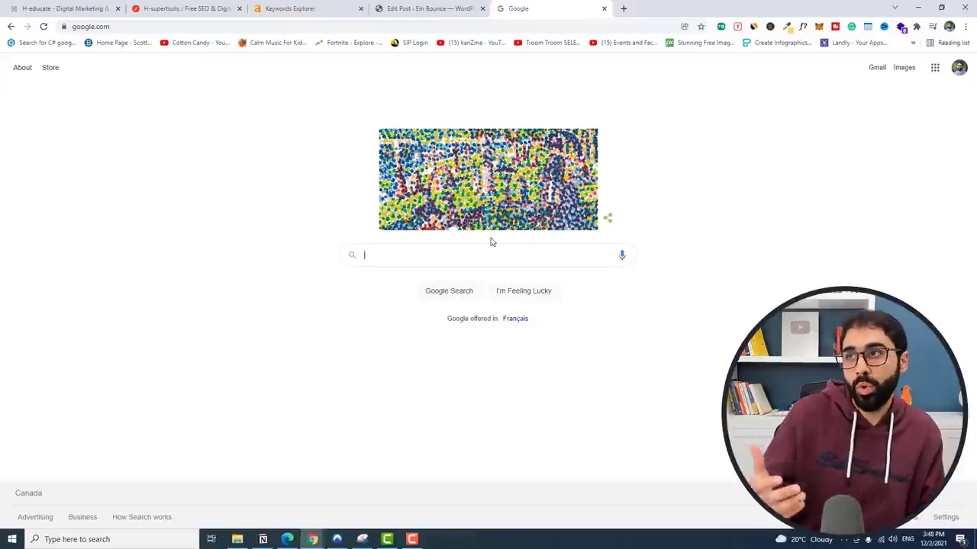
# - Search Google for "what is email validation" and look over the ranking pages
pyautogui.write('wha')
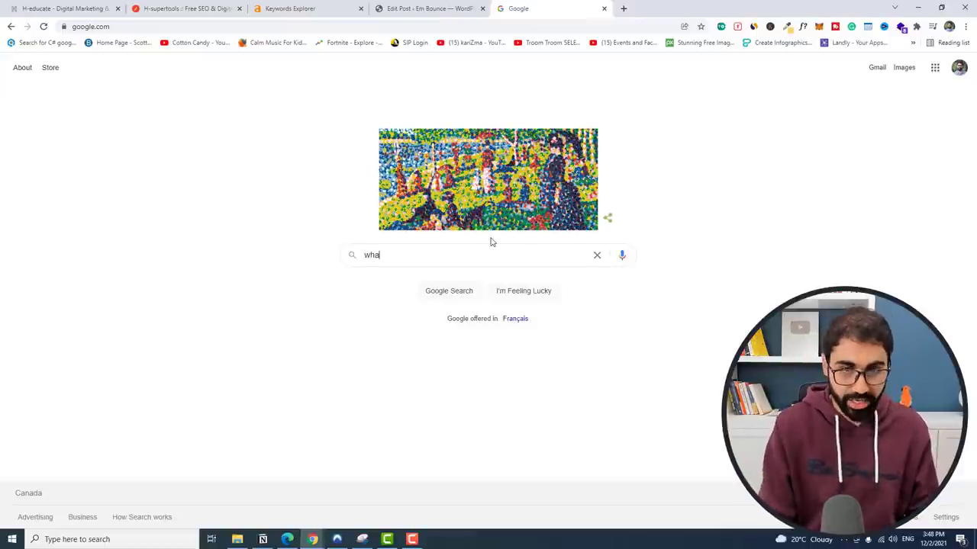
pyautogui.write('t i')
pyautogui.press('Down')
pyautogui.press('Return')
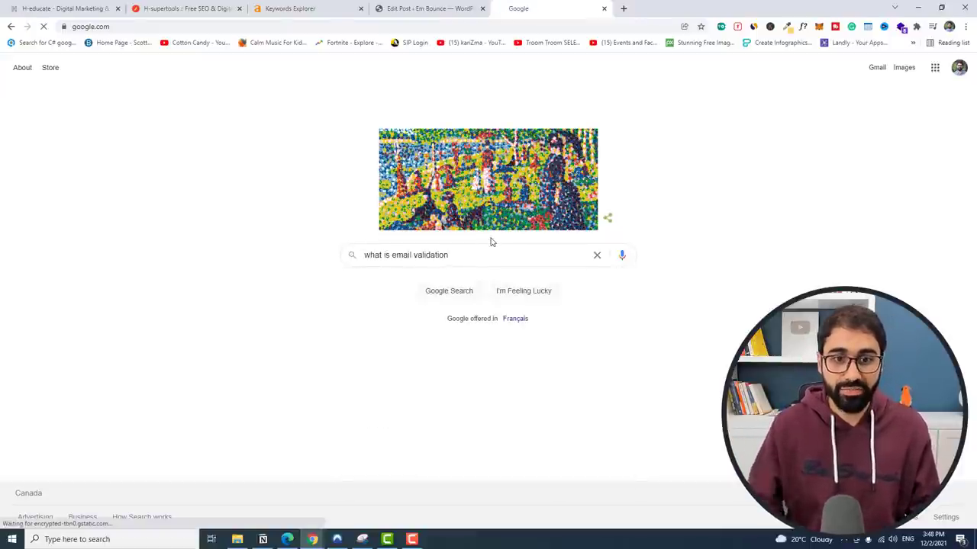
pyautogui.scroll(-2, 214, 244)
pyautogui.scroll(-1, 213, 244)
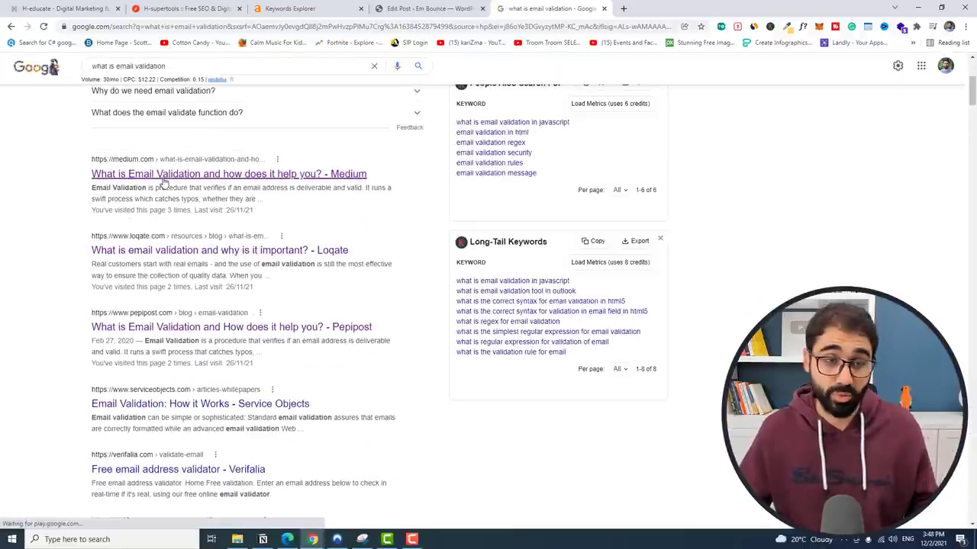
pyautogui.scroll(3, 305, 324)
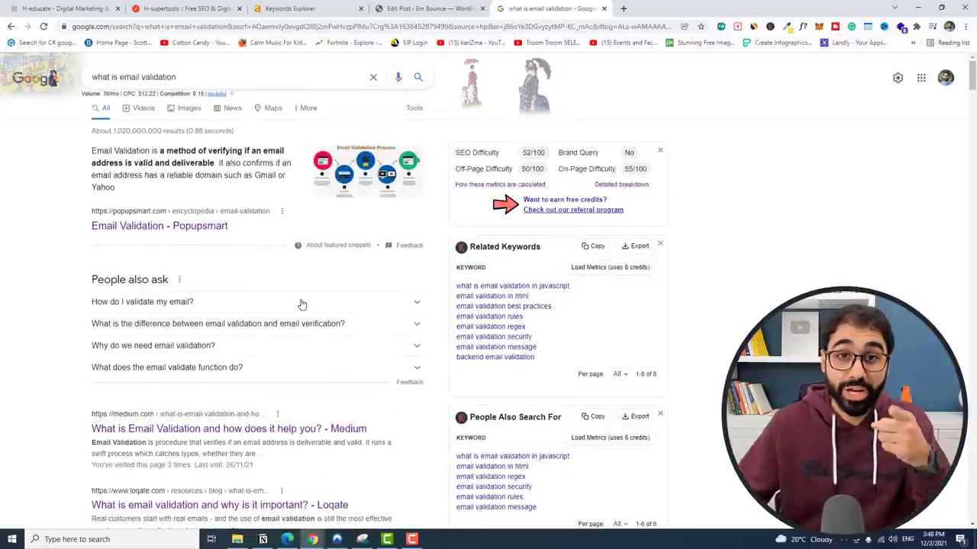
# - Copy the query "what is email validation" from the Google results page and return to the draft post
pyautogui.moveTo(176, 77); pyautogui.dragTo(84, 80)
pyautogui.hotkey('ctrl', 'c')
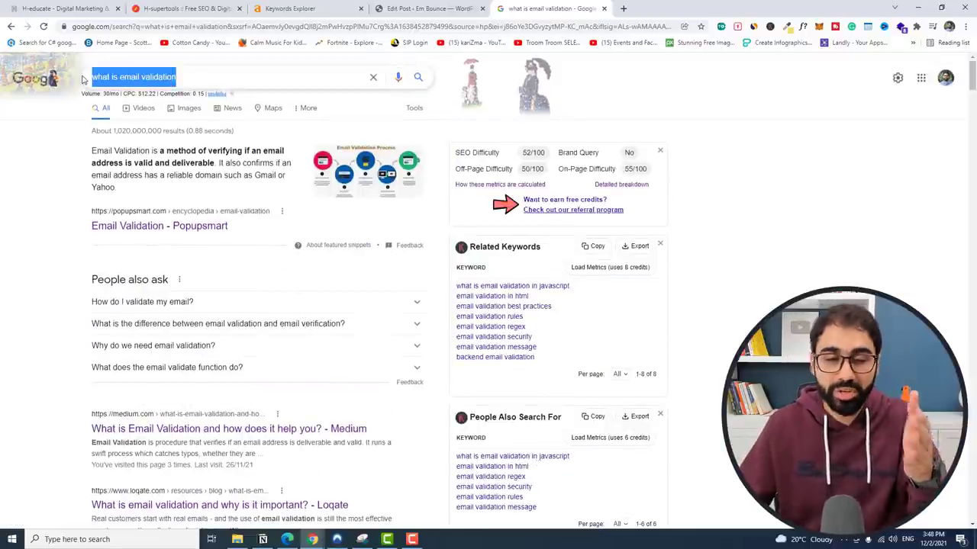
pyautogui.scroll(-5, 175, 135)
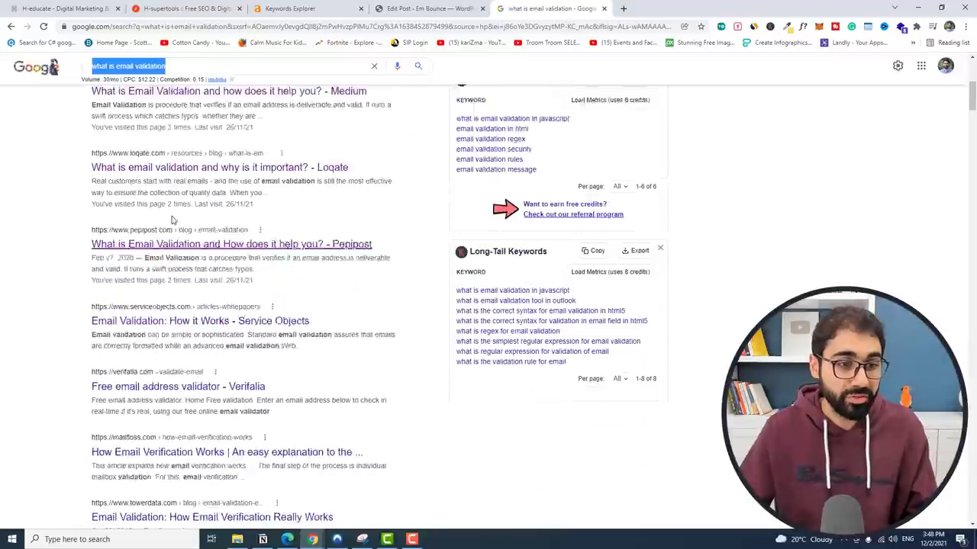
pyautogui.scroll(5, 150, 358)
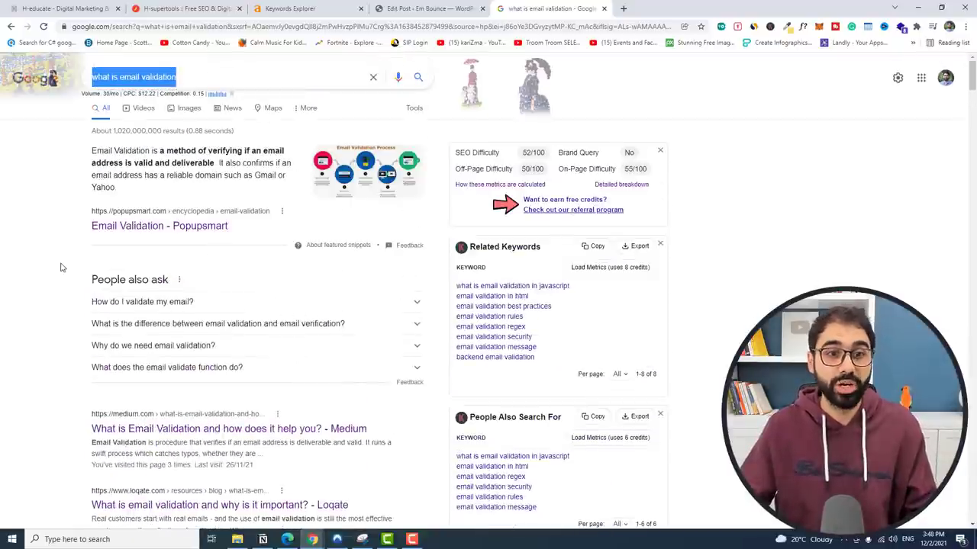
pyautogui.click(451, 7)
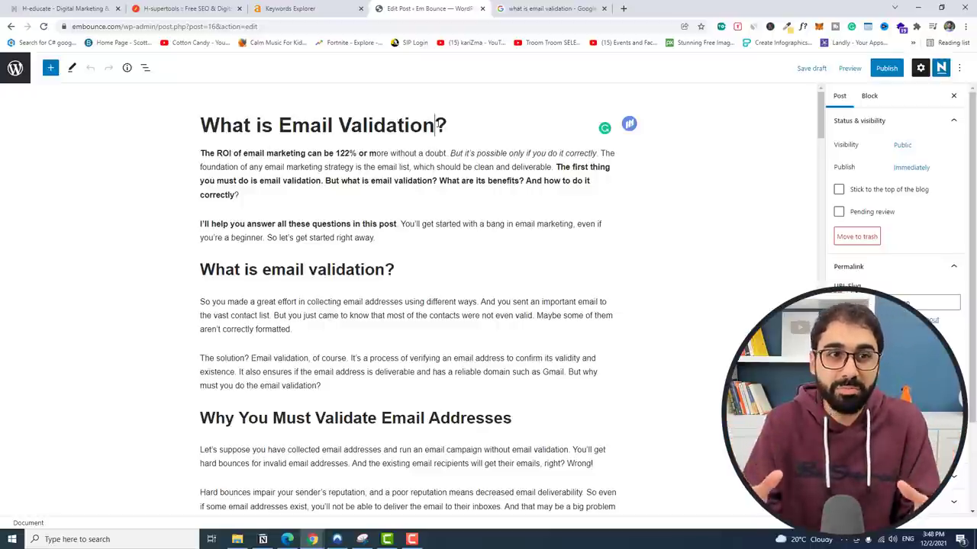
# - Switch to H-supertools and open its free Keyword Research Tool
pyautogui.click(183, 8)
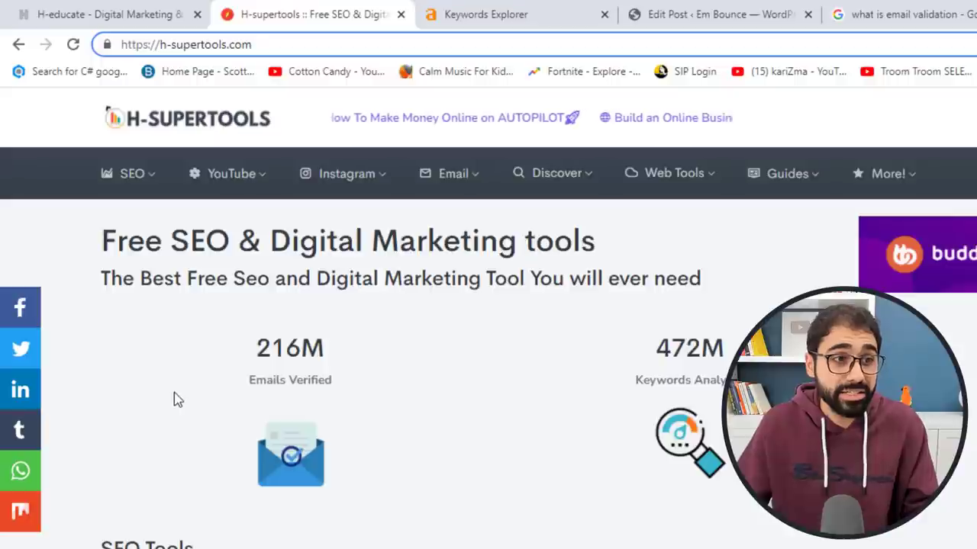
pyautogui.moveTo(142, 181)
pyautogui.click(183, 222)
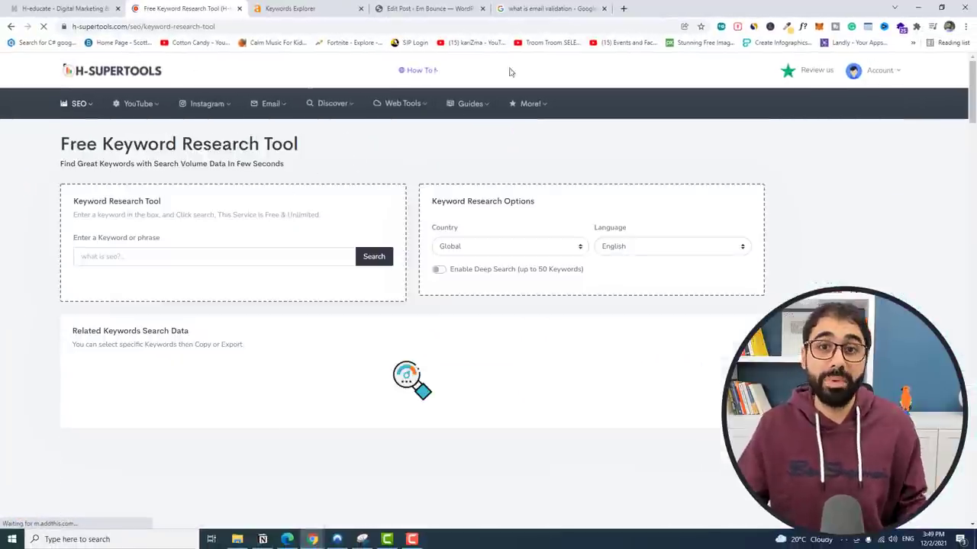
# - Run a keyword search for the copied phrase "what is email validation" with the country Global and language English
pyautogui.click(549, 8)
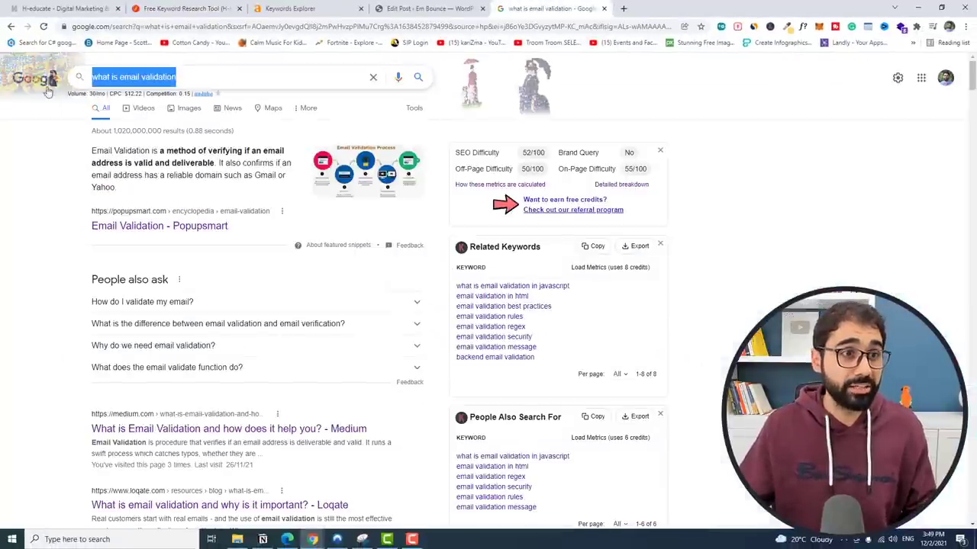
pyautogui.click(187, 8)
pyautogui.click(130, 255)
pyautogui.hotkey('ctrl', 'v')
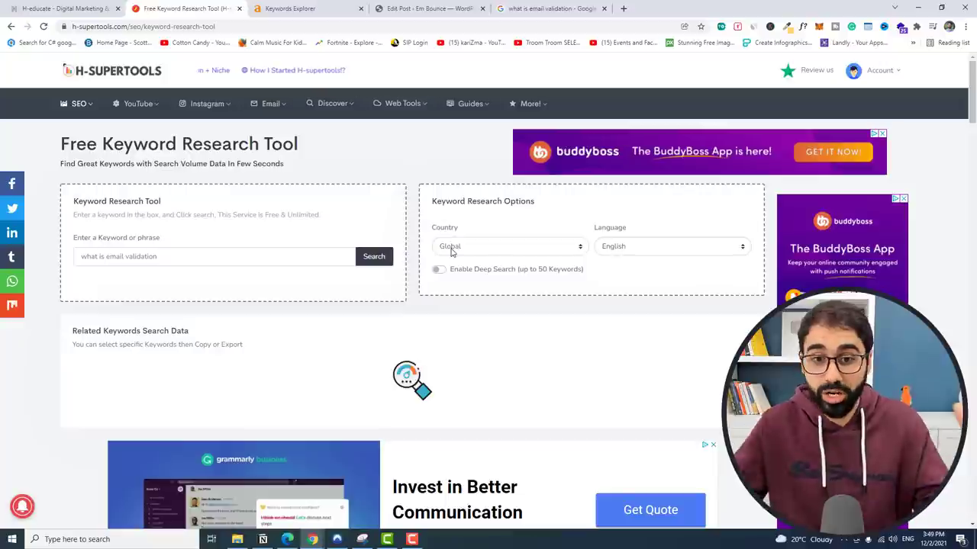
pyautogui.click(373, 257)
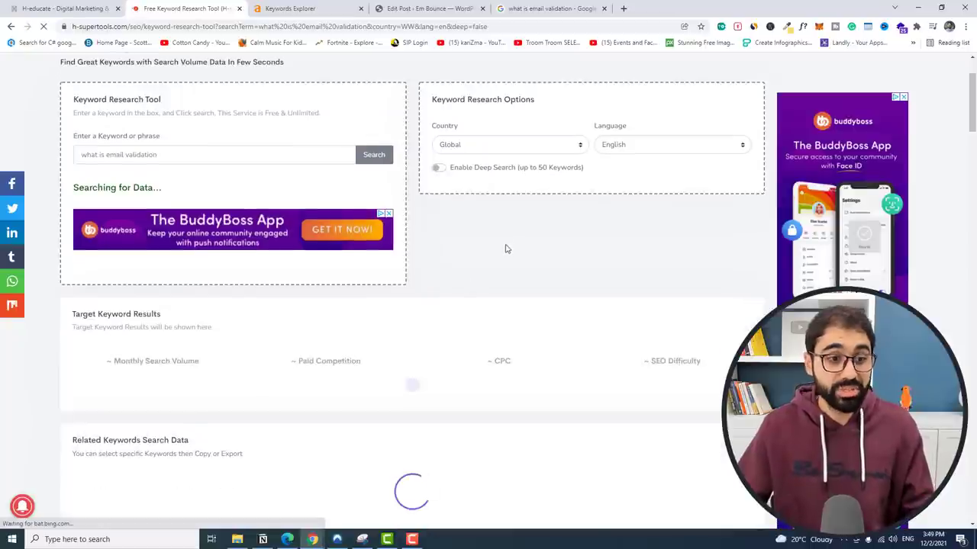
# - Examine the target keyword's monthly search volume, CPC and SEO difficulty in the results
pyautogui.moveTo(170, 146); pyautogui.dragTo(81, 153)
pyautogui.click(81, 153)
pyautogui.moveTo(136, 363); pyautogui.dragTo(176, 361)
pyautogui.click(176, 361)
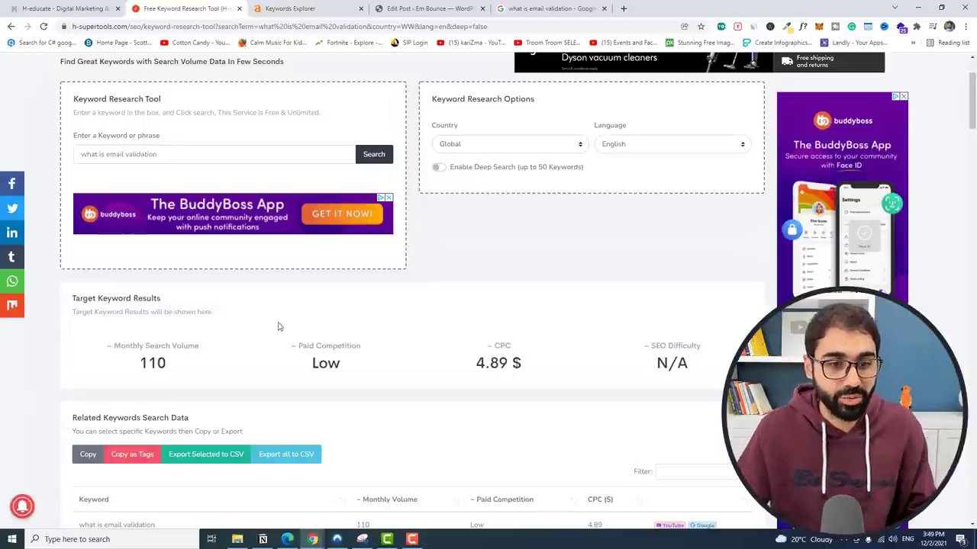
pyautogui.moveTo(652, 346); pyautogui.dragTo(688, 364)
pyautogui.click(650, 363)
pyautogui.click(650, 363)
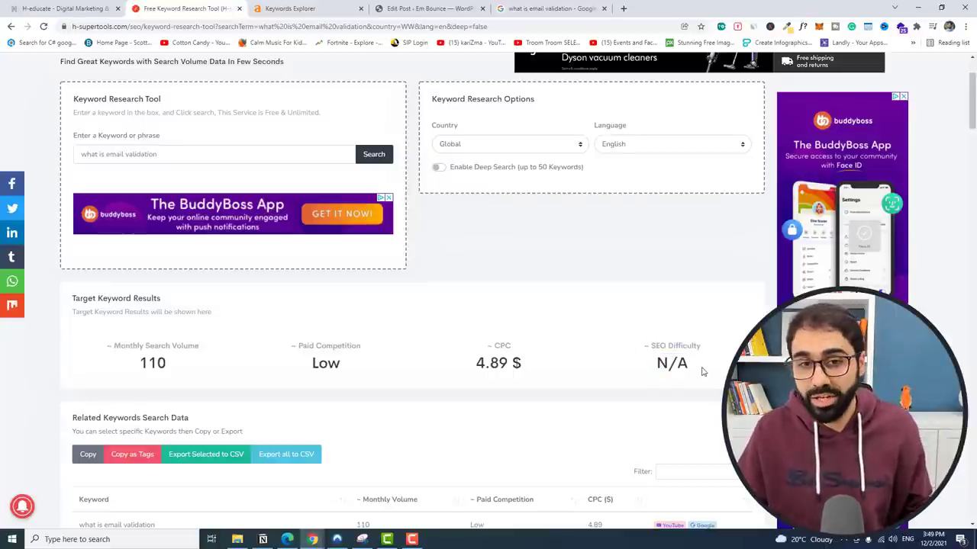
pyautogui.scroll(2, 615, 356)
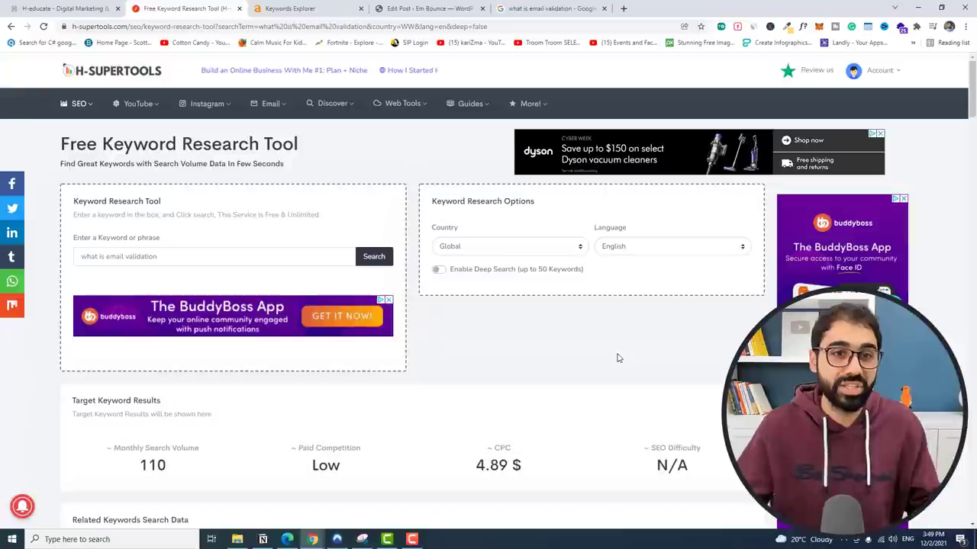
pyautogui.moveTo(191, 257); pyautogui.dragTo(29, 248)
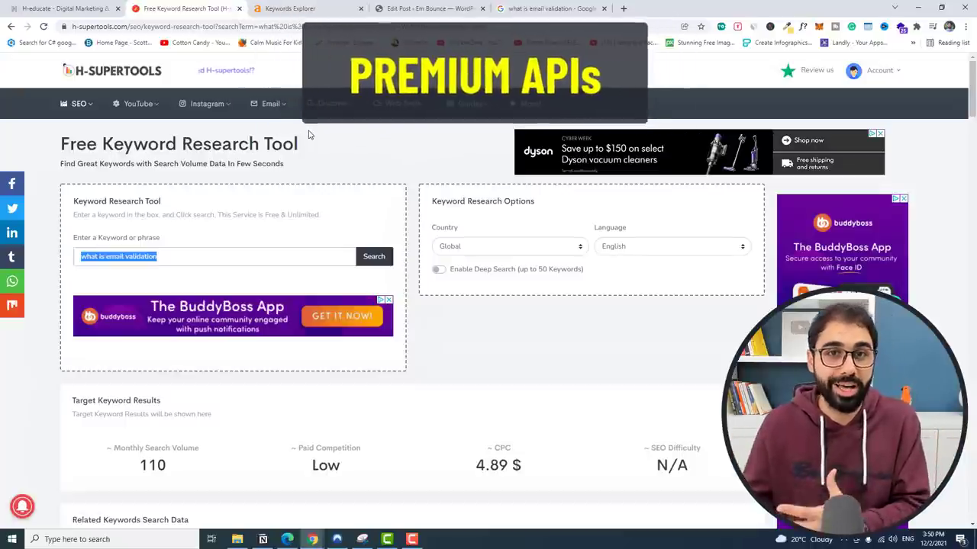
pyautogui.scroll(-2, 196, 272)
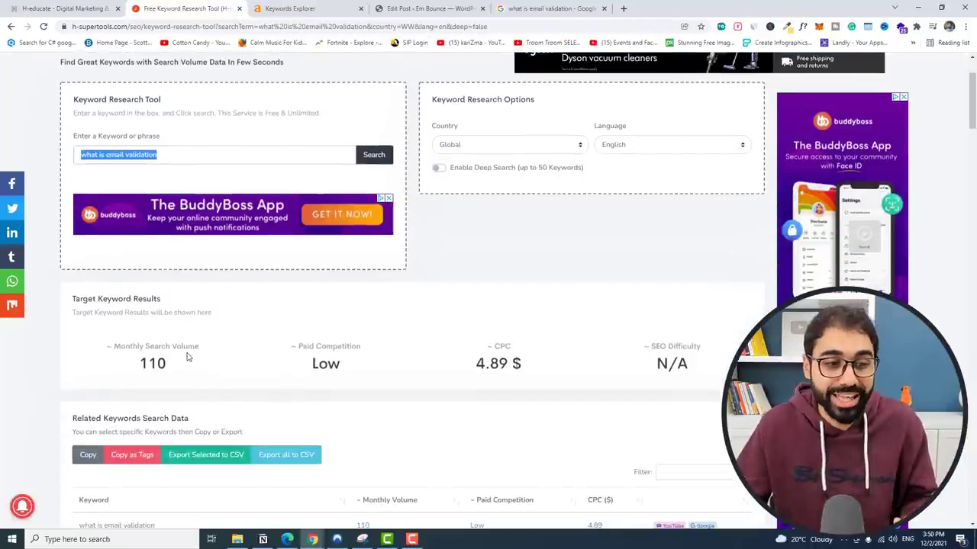
pyautogui.scroll(2, 216, 326)
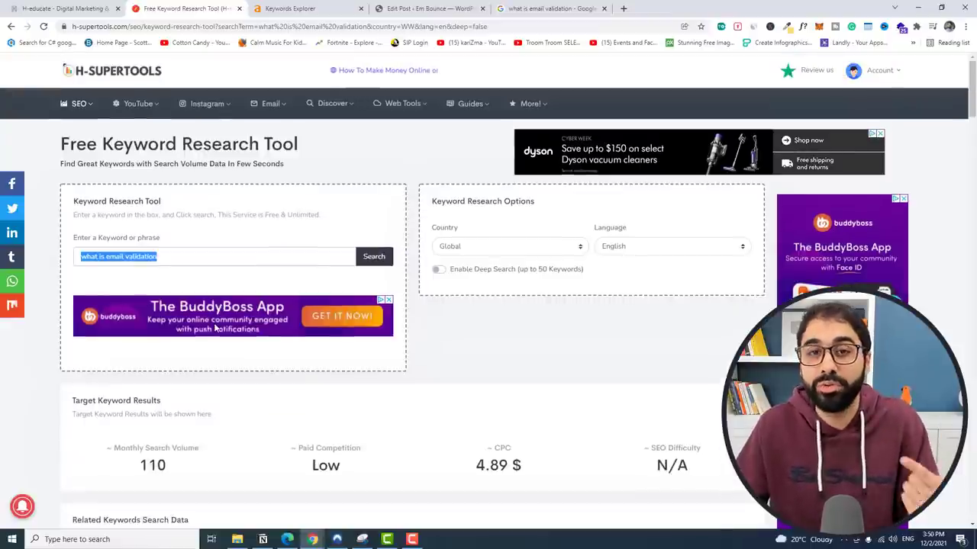
pyautogui.moveTo(541, 463); pyautogui.dragTo(472, 471)
pyautogui.click(472, 471)
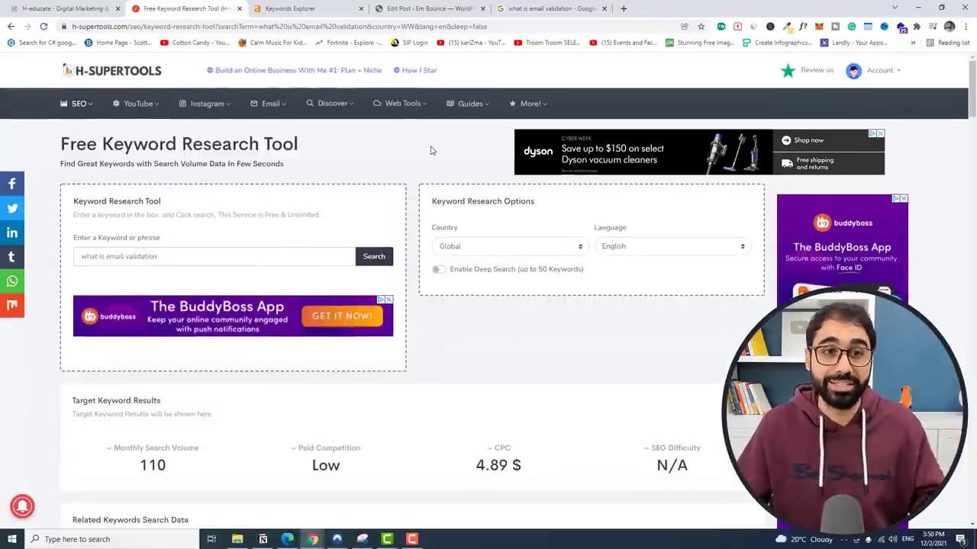
# - Copy the keyword "what is email validation" and look it up in Ahrefs Keywords Explorer for Google in the United States
pyautogui.moveTo(158, 256); pyautogui.dragTo(80, 257)
pyautogui.hotkey('ctrl', 'c')
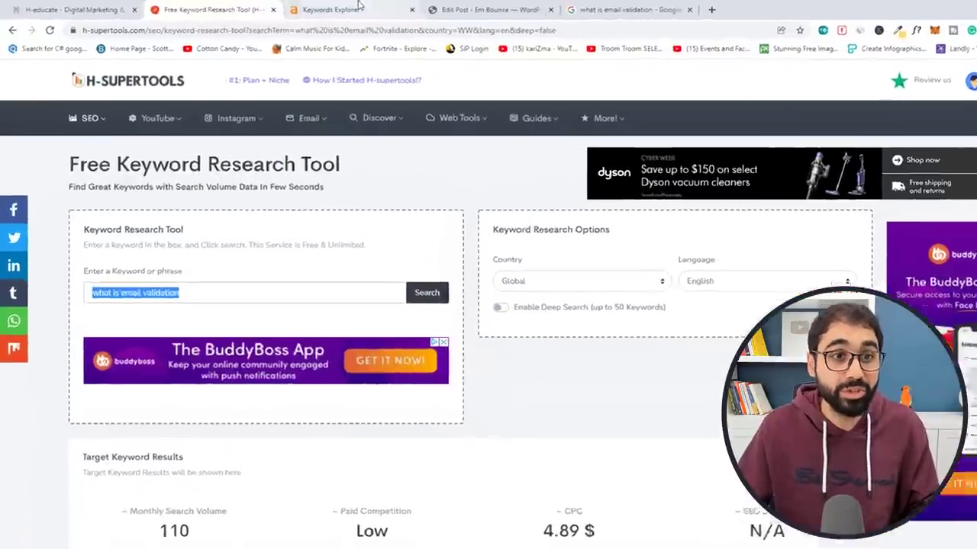
pyautogui.click(358, 5)
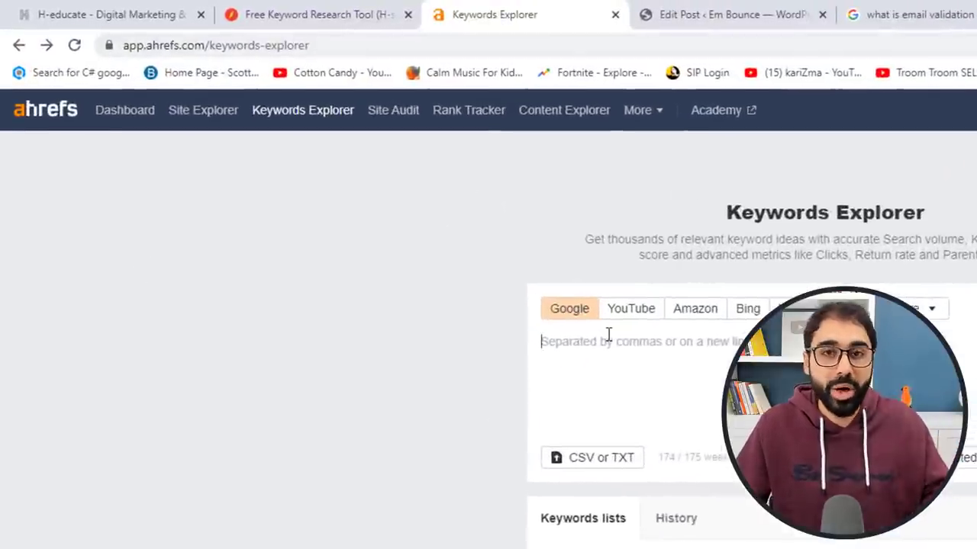
pyautogui.hotkey('ctrl', 'v')
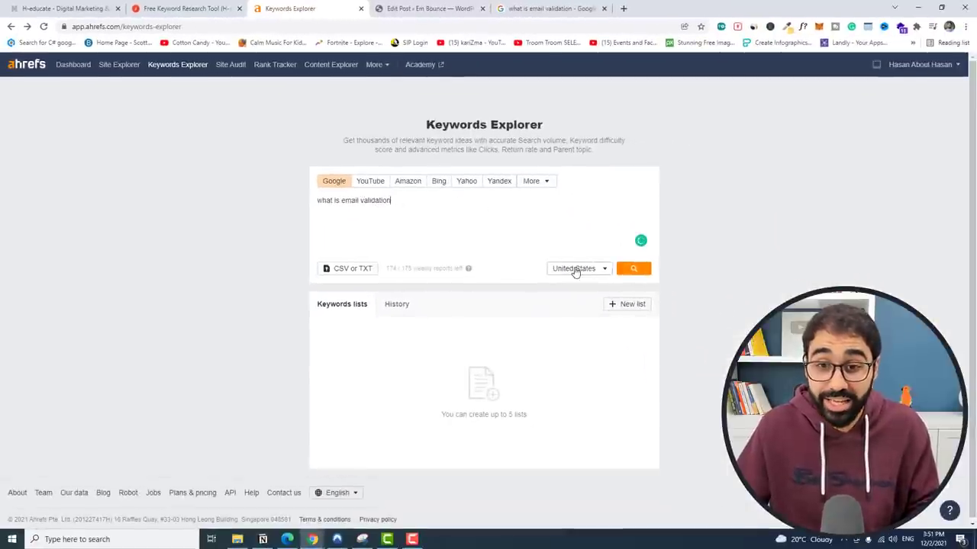
pyautogui.click(632, 270)
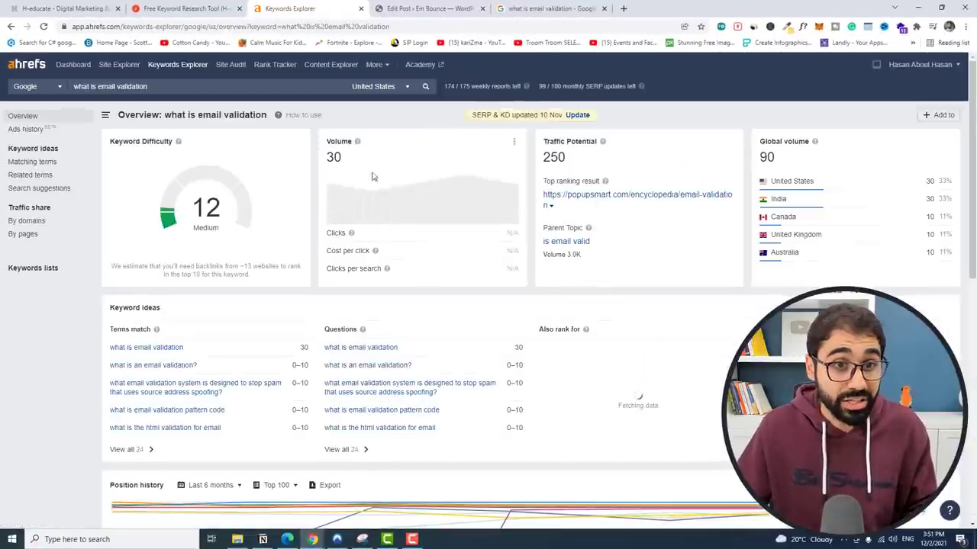
# - Back in H-supertools, rerun the keyword search with the country set to United States and check the monthly search volume
pyautogui.click(183, 8)
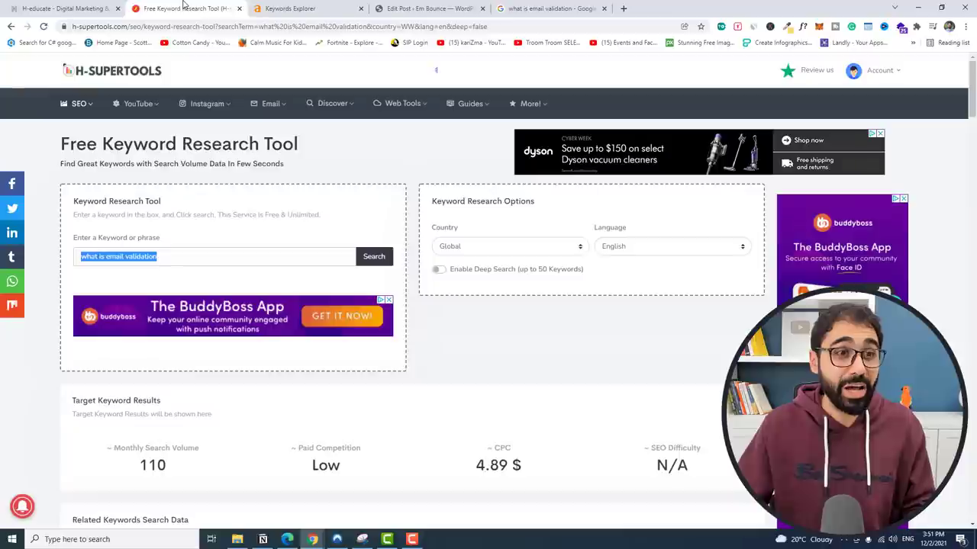
pyautogui.click(496, 246)
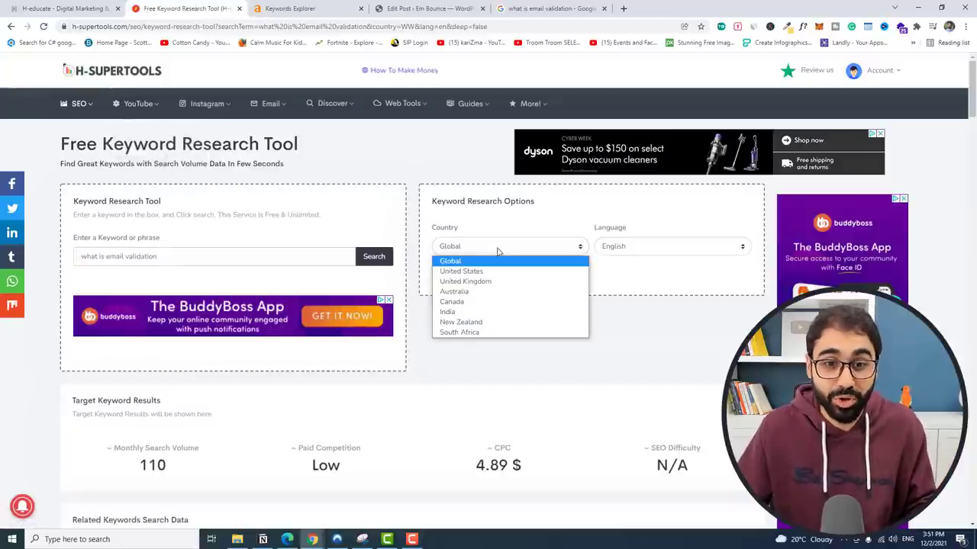
pyautogui.click(491, 271)
pyautogui.click(372, 256)
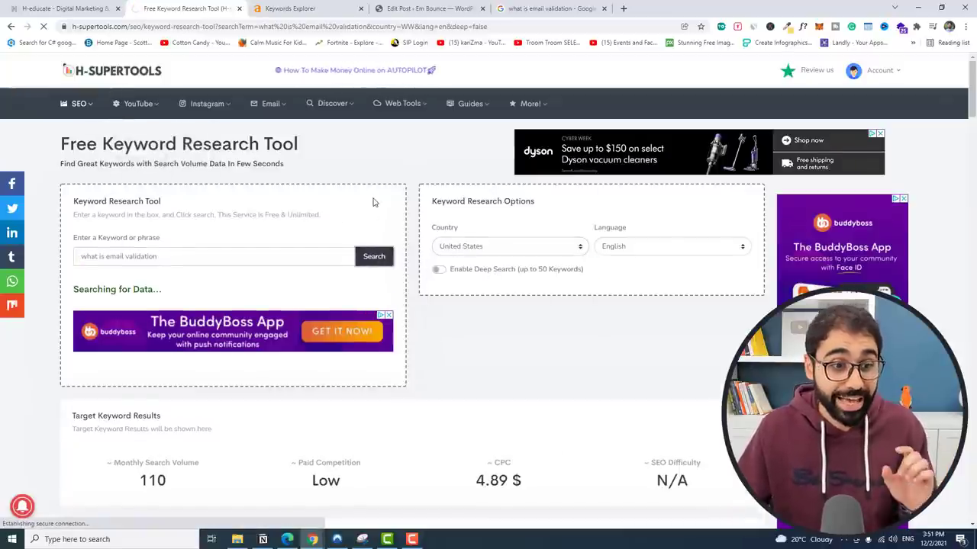
pyautogui.scroll(-1, 214, 371)
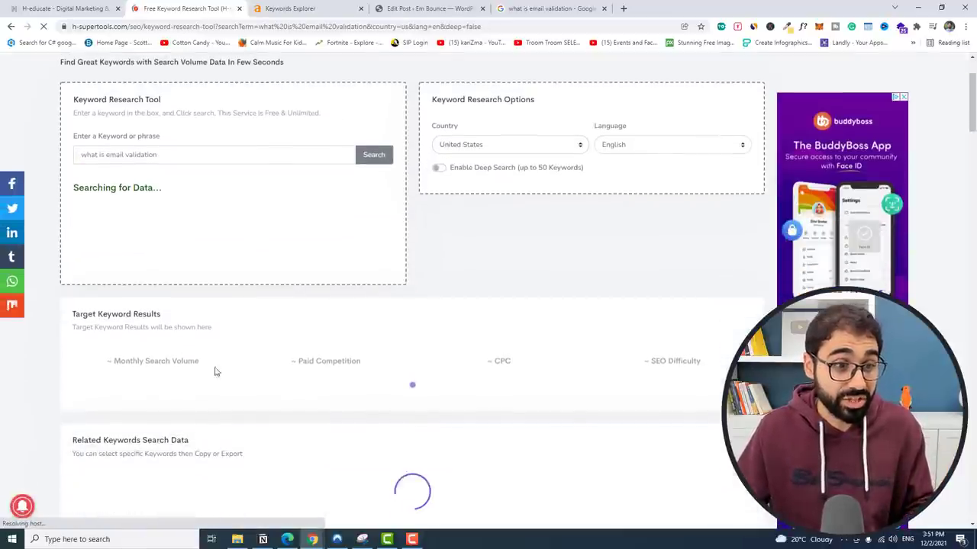
pyautogui.doubleClick(171, 363)
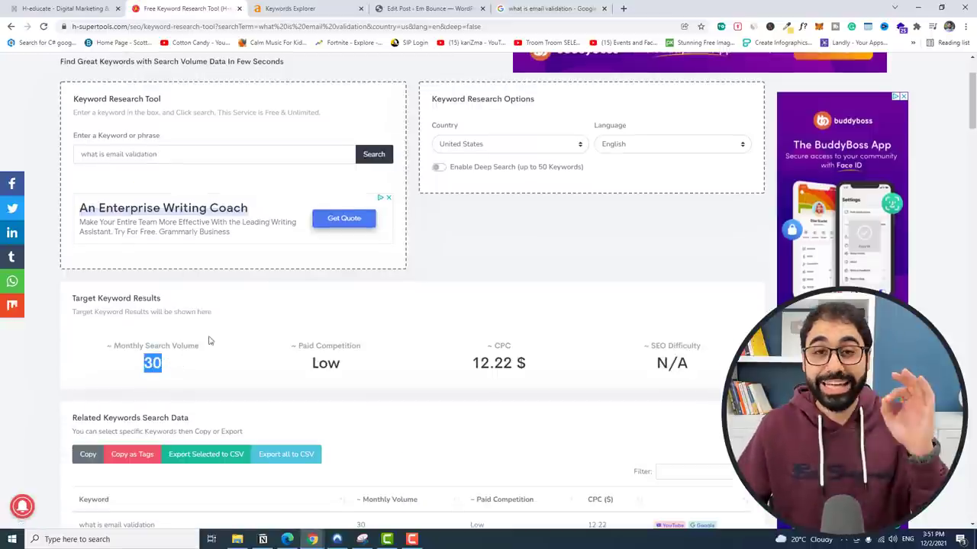
# - Compare the keyword's United States search volume between Ahrefs and H-supertools, and select the keyword in the H-supertools search field
pyautogui.click(333, 9)
pyautogui.click(187, 8)
pyautogui.scroll(1, 425, 263)
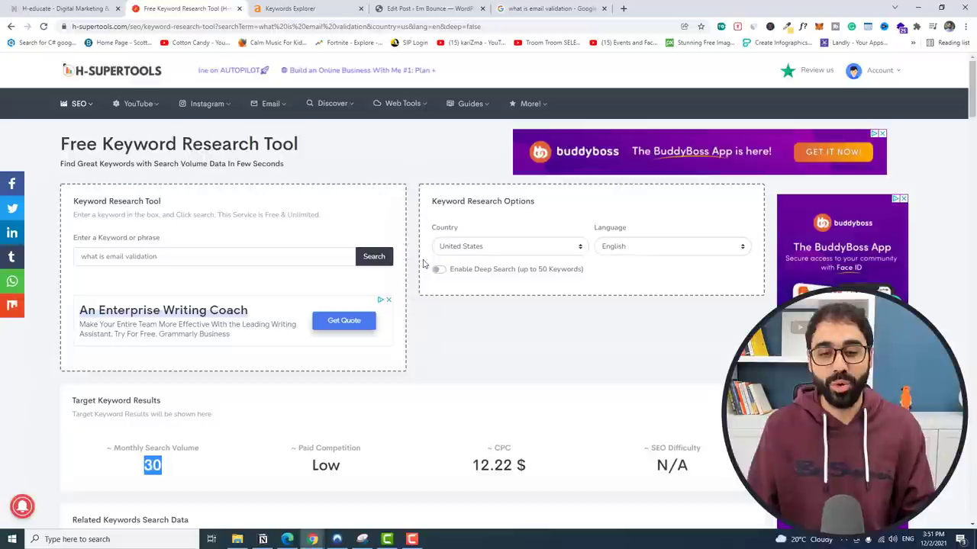
pyautogui.moveTo(164, 257); pyautogui.dragTo(51, 278)
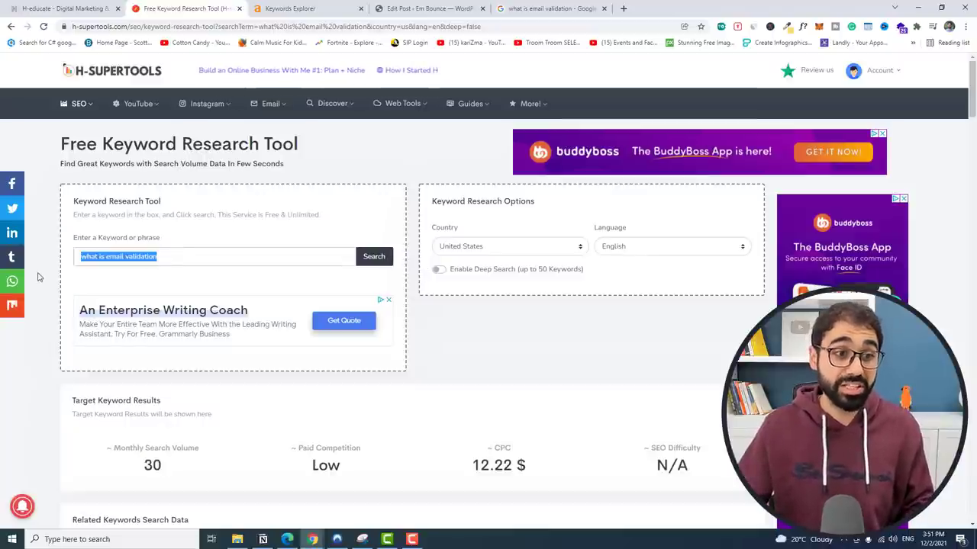
# - In the WordPress draft, review the two introduction paragraphs and highlight the focus keyword "what is email validation" within them
pyautogui.click(450, 8)
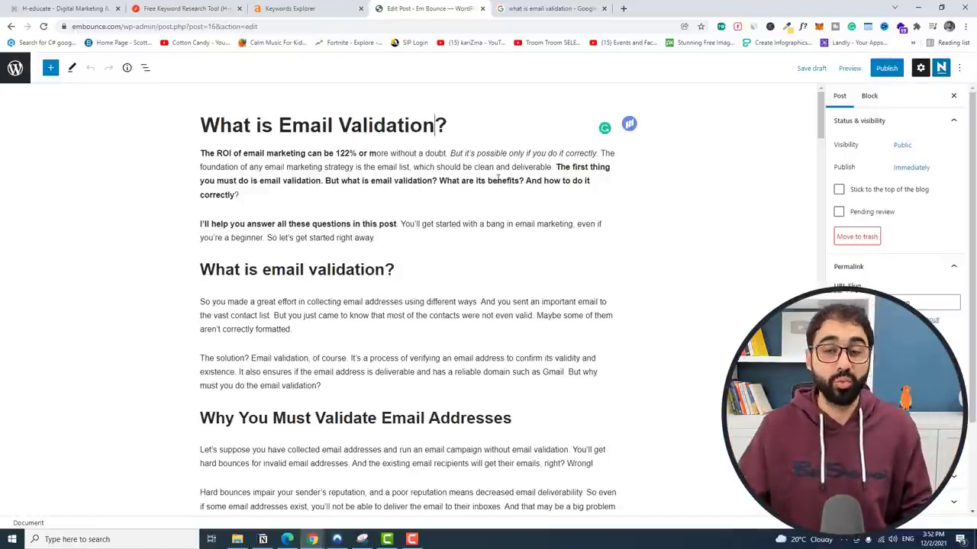
pyautogui.moveTo(201, 153); pyautogui.dragTo(391, 238)
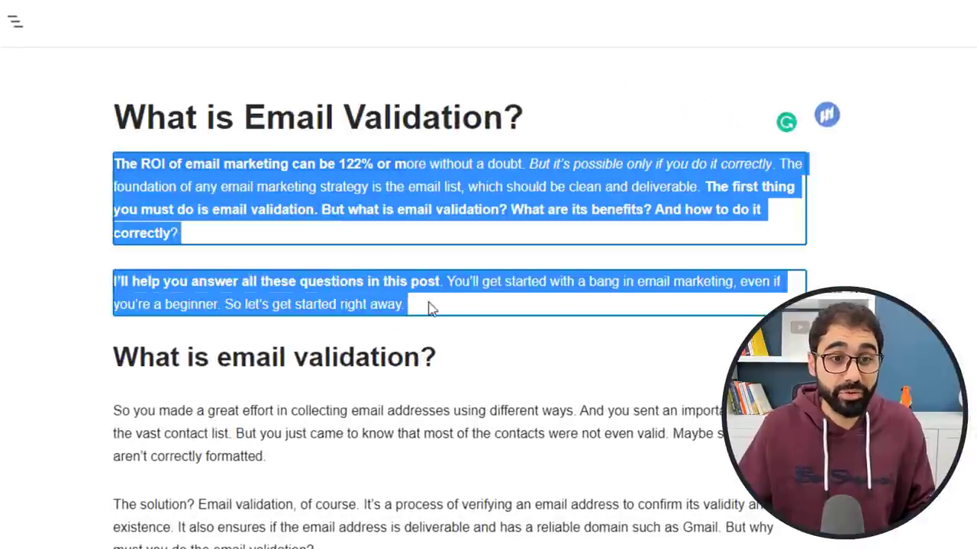
pyautogui.click(431, 305)
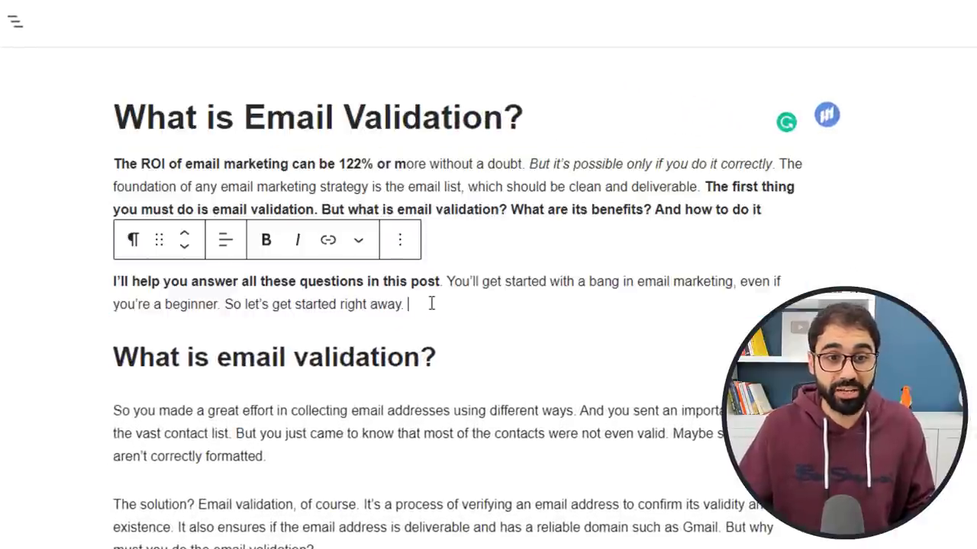
pyautogui.moveTo(500, 209); pyautogui.dragTo(353, 221)
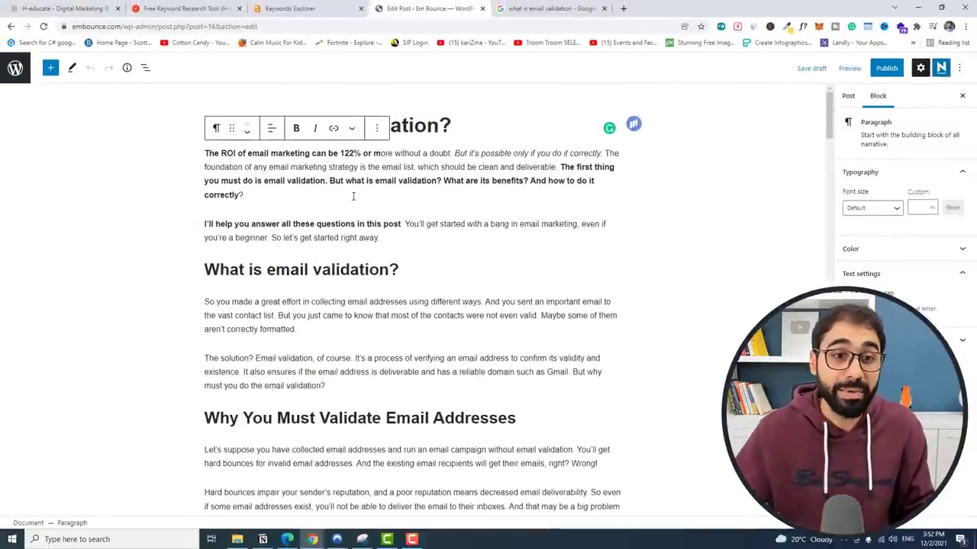
pyautogui.moveTo(351, 181); pyautogui.dragTo(437, 181)
pyautogui.click(437, 181)
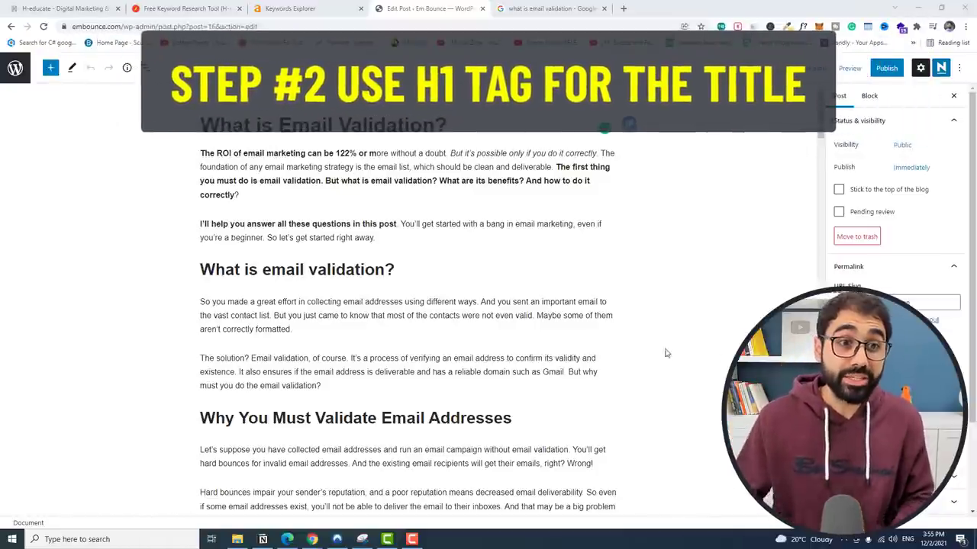
# - Highlight the draft's title and open H-educate's "How to Grow Your YouTube Channel (8 Practical Tips)" post in a new tab
pyautogui.moveTo(447, 126); pyautogui.dragTo(191, 139)
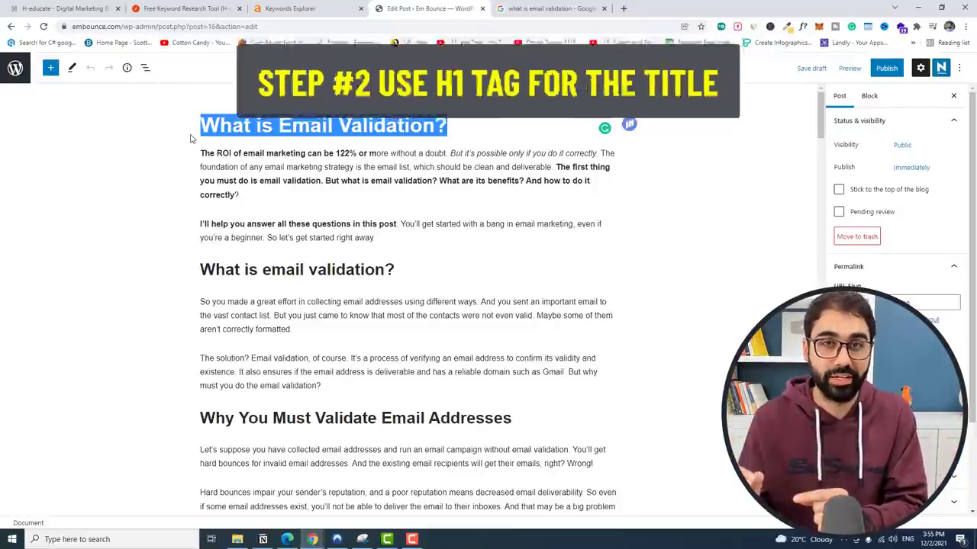
pyautogui.click(105, 6)
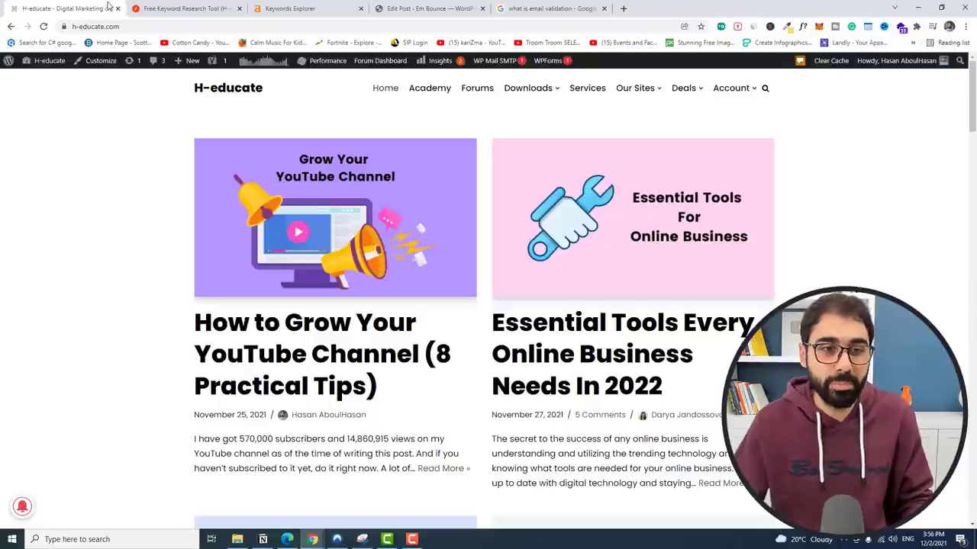
pyautogui.rightClick(263, 333)
pyautogui.click(299, 333)
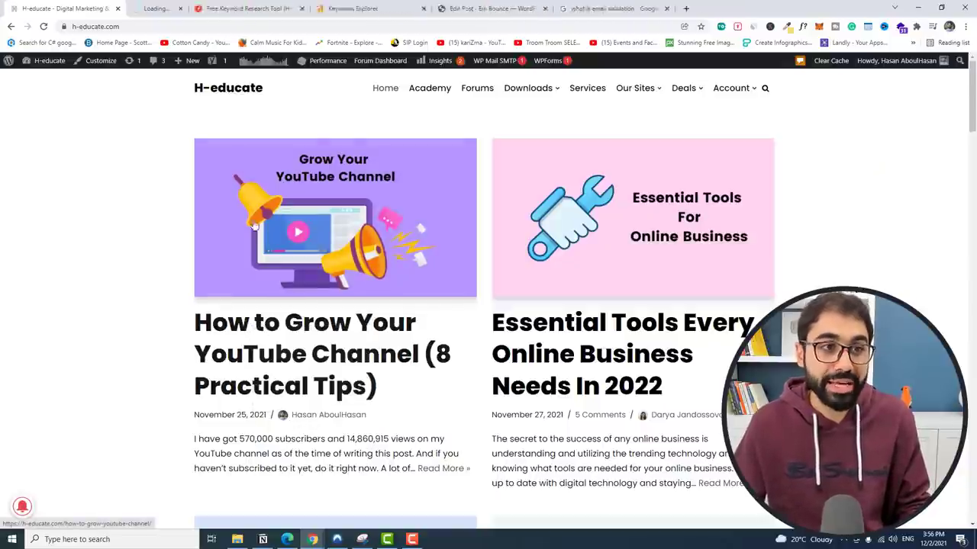
pyautogui.click(200, 8)
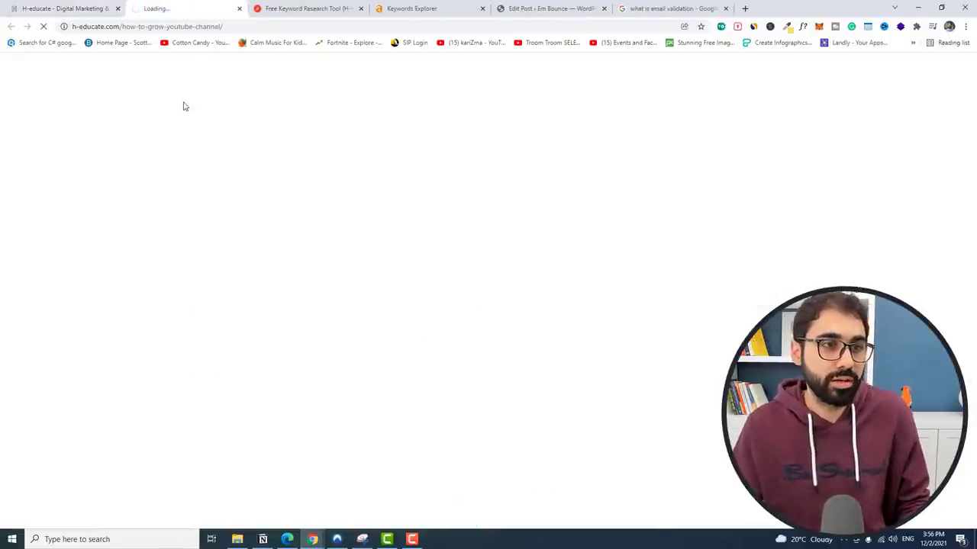
# - Inspect the HTML element of the YouTube post's title to check its heading tag, and close the developer tools
pyautogui.moveTo(356, 158); pyautogui.dragTo(564, 190)
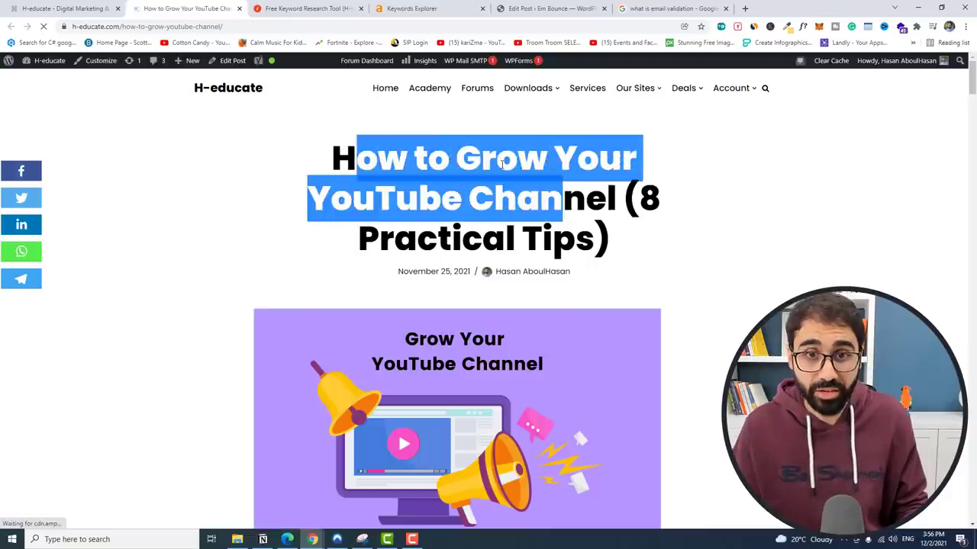
pyautogui.rightClick(503, 169)
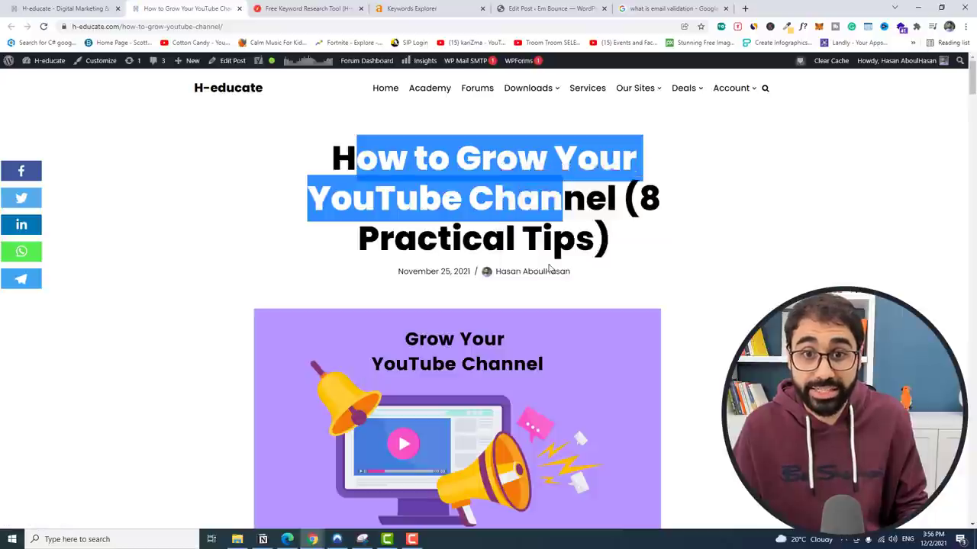
pyautogui.click(529, 265)
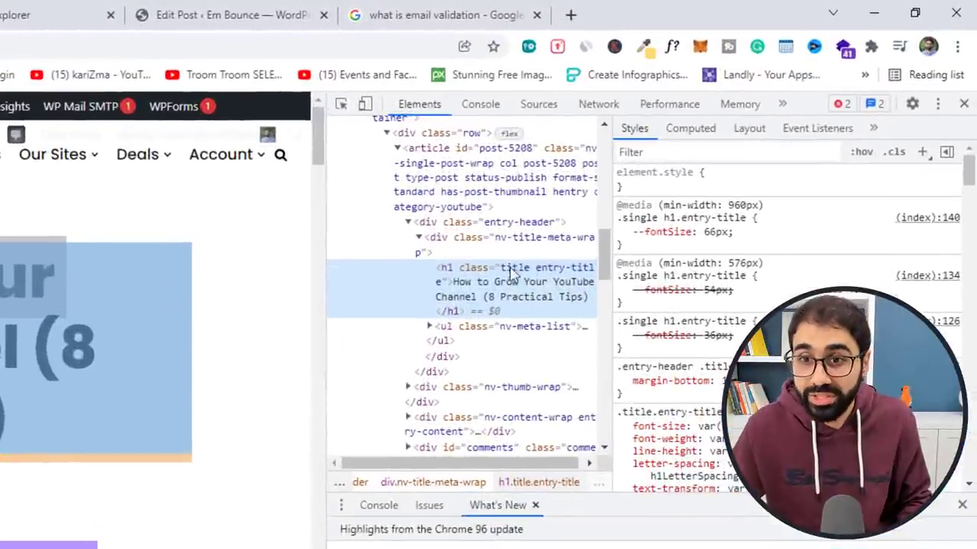
pyautogui.doubleClick(451, 268)
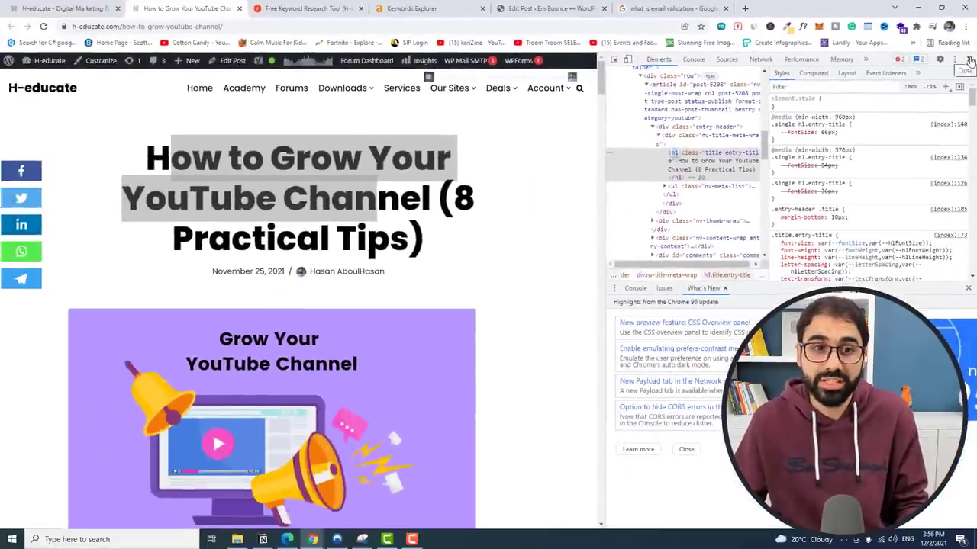
pyautogui.click(969, 59)
pyautogui.click(731, 228)
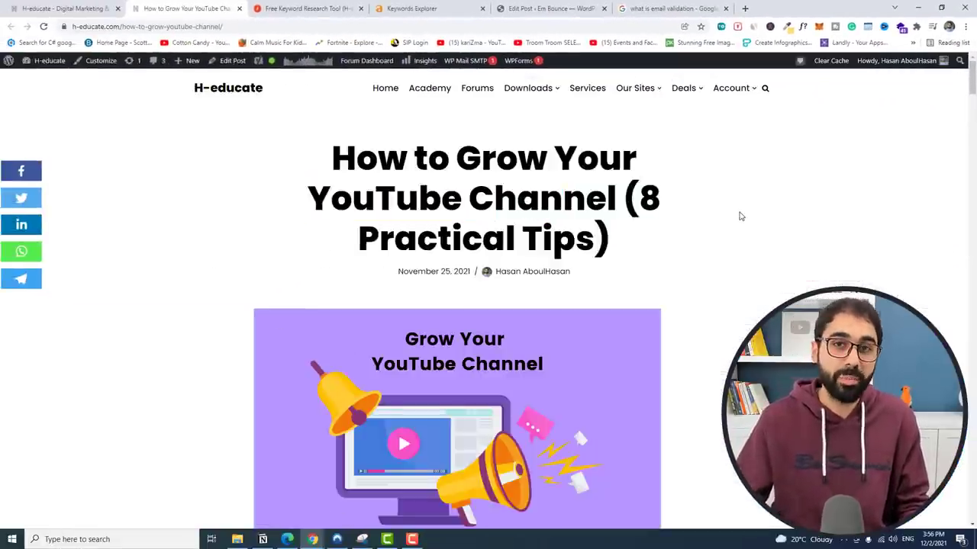
# - Back in the WordPress draft, check the heading level of the "What is email validation?" sub-heading
pyautogui.click(552, 10)
pyautogui.click(387, 124)
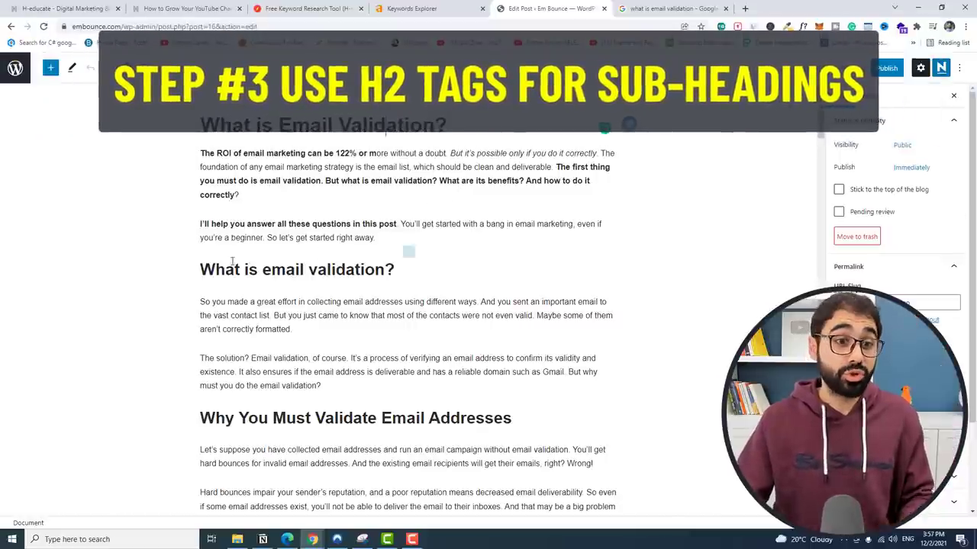
pyautogui.moveTo(200, 269)
pyautogui.mouseDown()
pyautogui.moveTo(403, 270)
pyautogui.moveTo(240, 300)
pyautogui.moveTo(200, 270)
pyautogui.mouseUp()
pyautogui.click(405, 267)
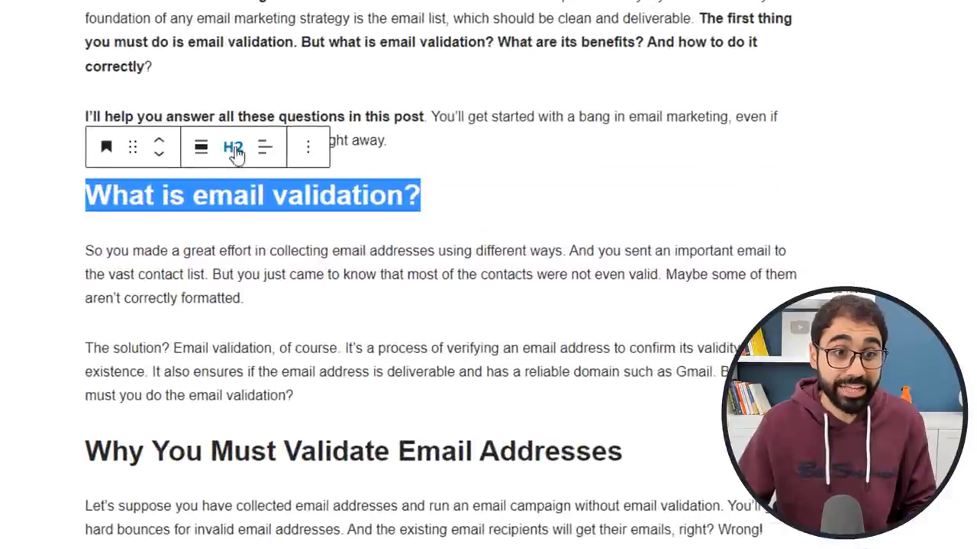
pyautogui.click(234, 149)
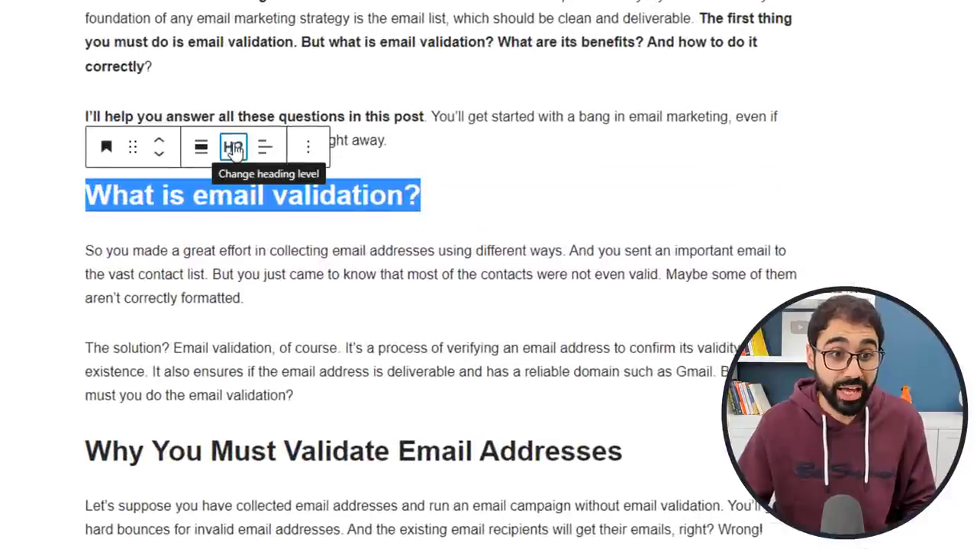
pyautogui.click(276, 201)
pyautogui.click(215, 276)
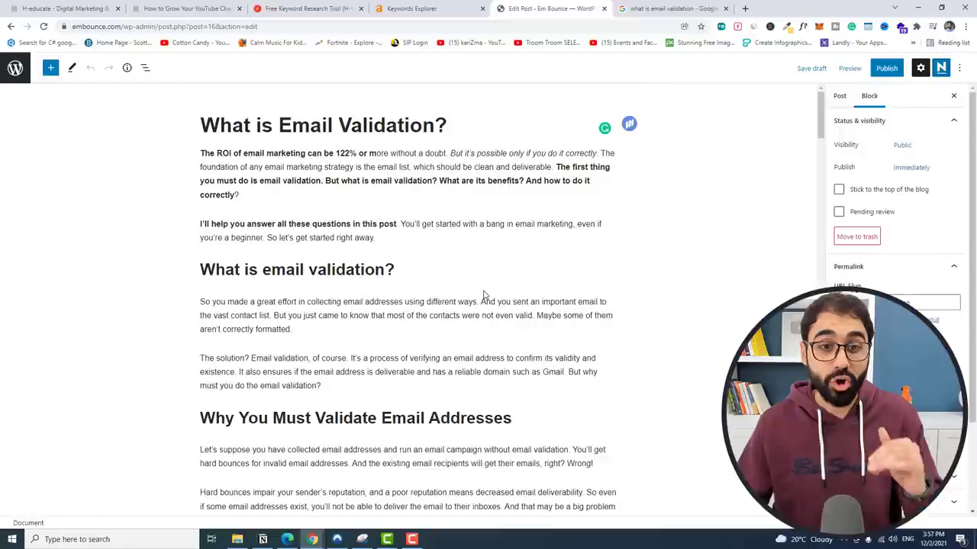
# - Highlight the focus keyword inside the first sub-heading, leaving out the question mark, and clear the selection
pyautogui.click(536, 220)
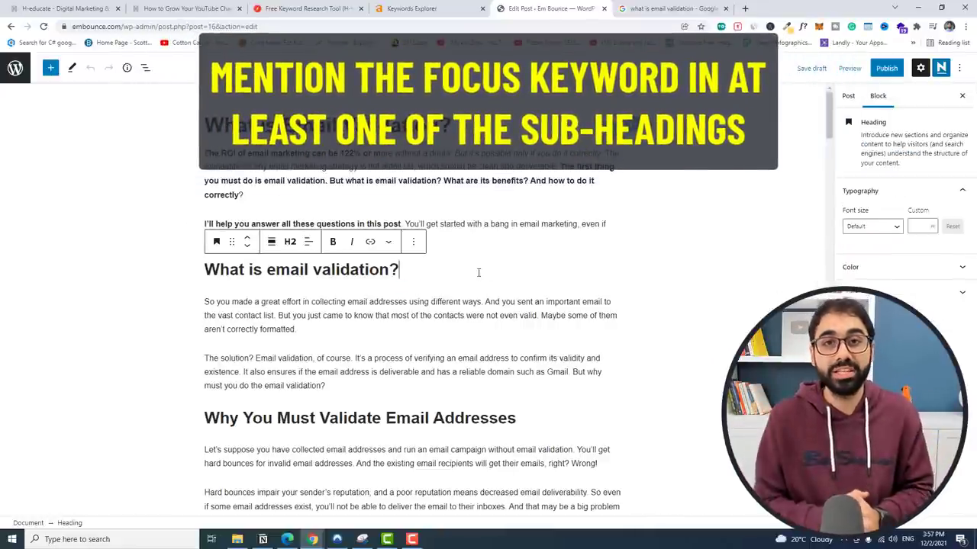
pyautogui.moveTo(204, 270)
pyautogui.mouseDown()
pyautogui.moveTo(395, 269)
pyautogui.moveTo(206, 270)
pyautogui.mouseUp()
pyautogui.click(388, 269)
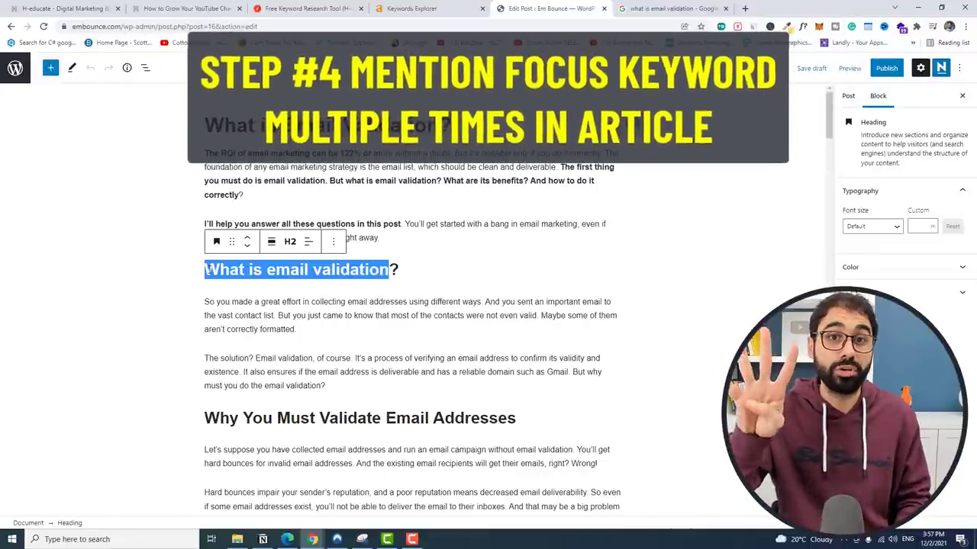
pyautogui.click(672, 222)
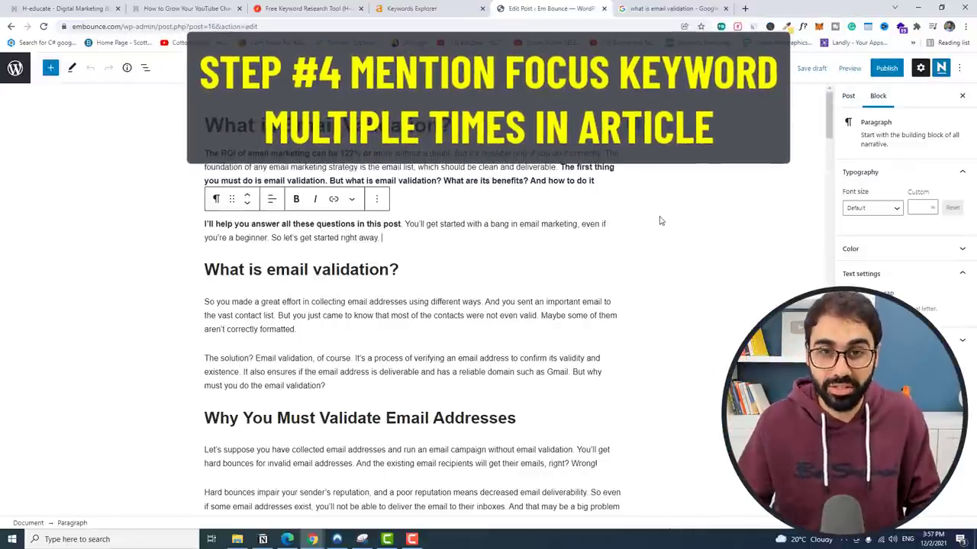
# - Search the draft for every mention of "what is email validation" and close the search
pyautogui.click(660, 220)
pyautogui.hotkey('ctrl', 'f')
pyautogui.write('wha')
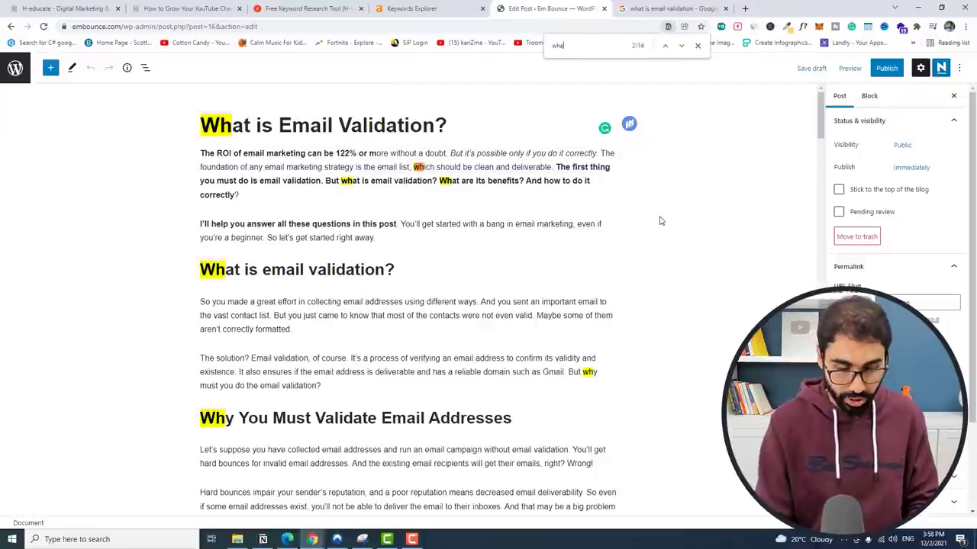
pyautogui.write('t is email va')
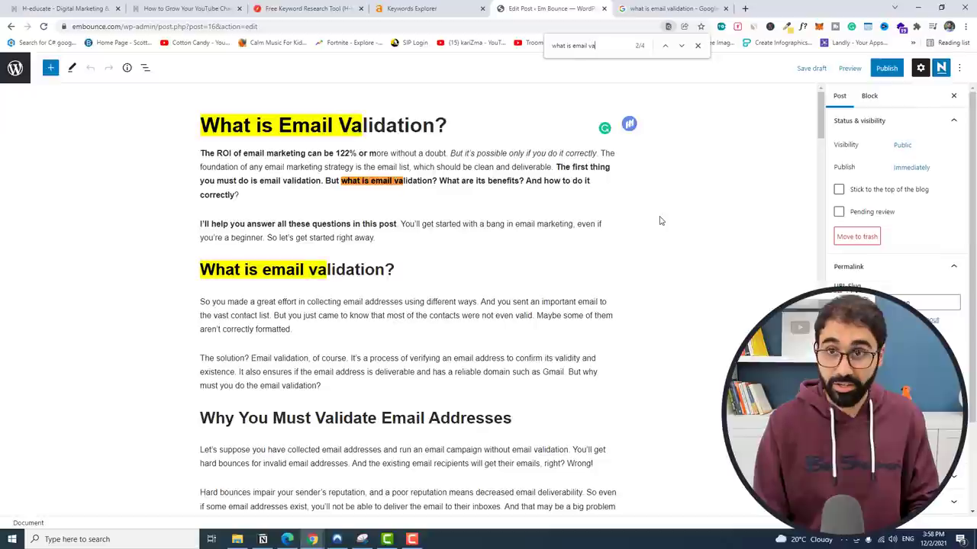
pyautogui.write('lidation')
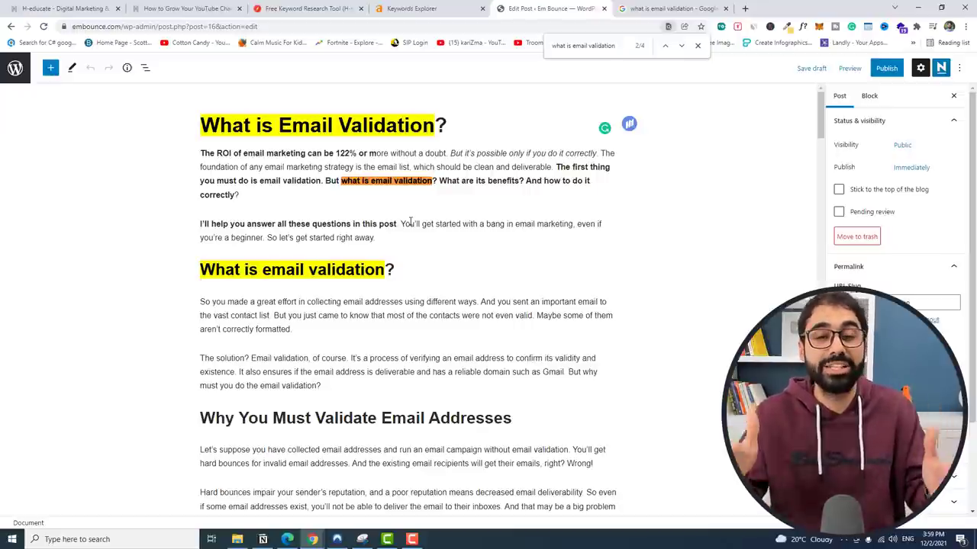
pyautogui.press('Escape')
# - Examine the external links on the ZeroBounce and EmailListVerify headings in the tools section
pyautogui.click(583, 270)
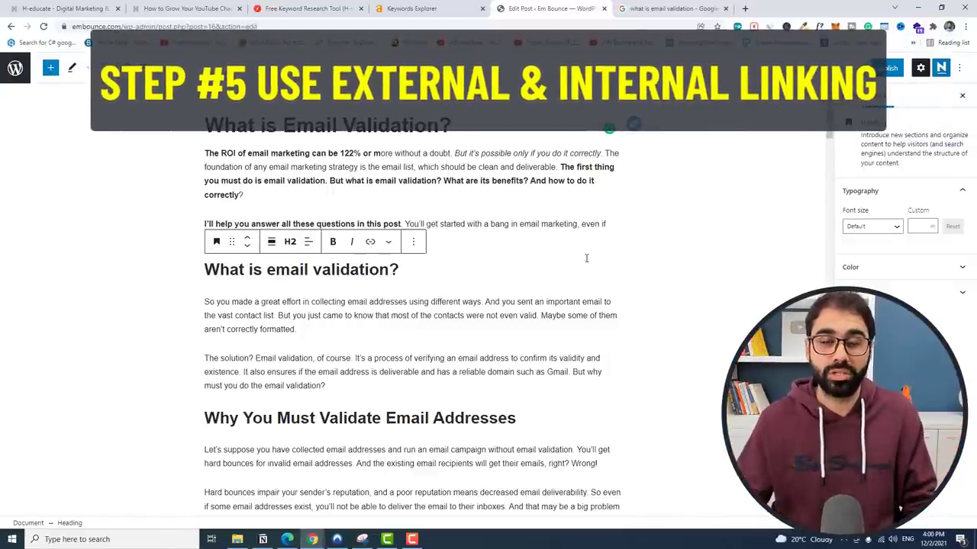
pyautogui.scroll(-1, 832, 120)
pyautogui.moveTo(831, 120); pyautogui.dragTo(812, 397)
pyautogui.click(261, 150)
pyautogui.click(294, 152)
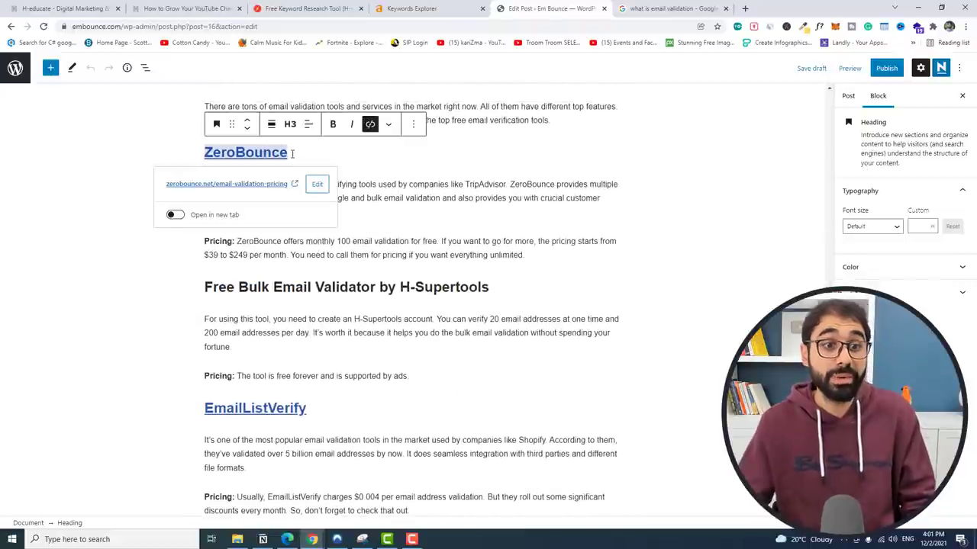
pyautogui.click(255, 408)
pyautogui.scroll(-3, 457, 279)
pyautogui.click(457, 282)
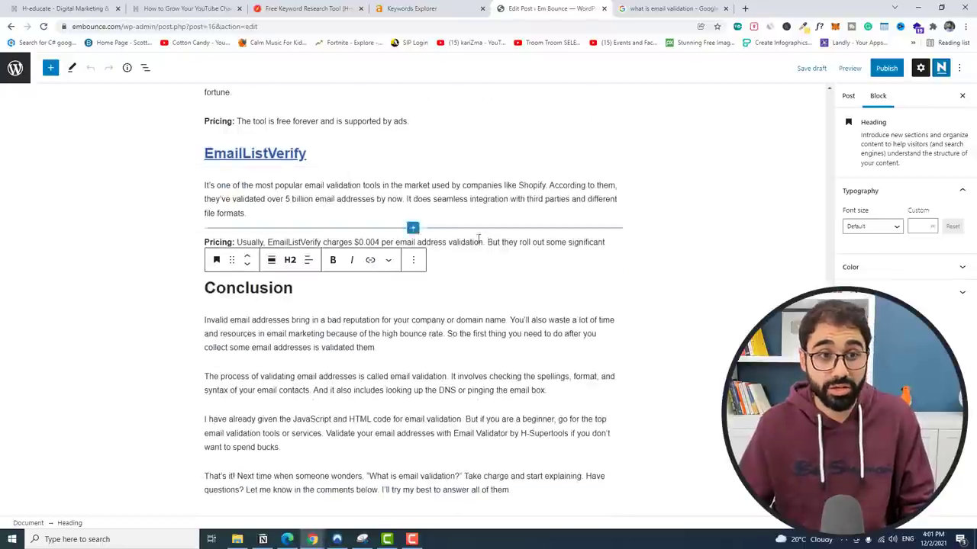
pyautogui.scroll(3, 371, 298)
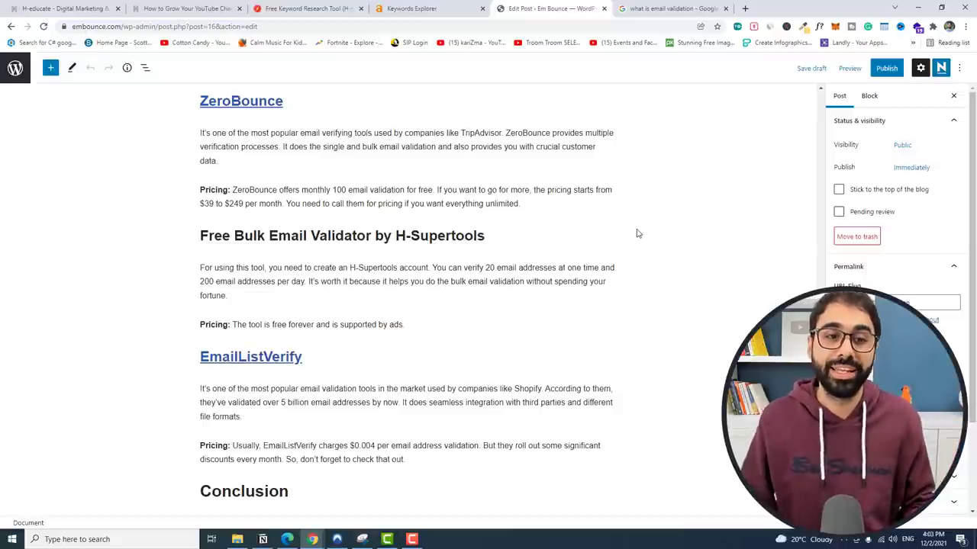
# - Revisit the ZeroBounce heading and its description under "Email Validation Tools and Services" to review the external linking
pyautogui.click(248, 102)
pyautogui.click(349, 159)
pyautogui.scroll(2, 290, 159)
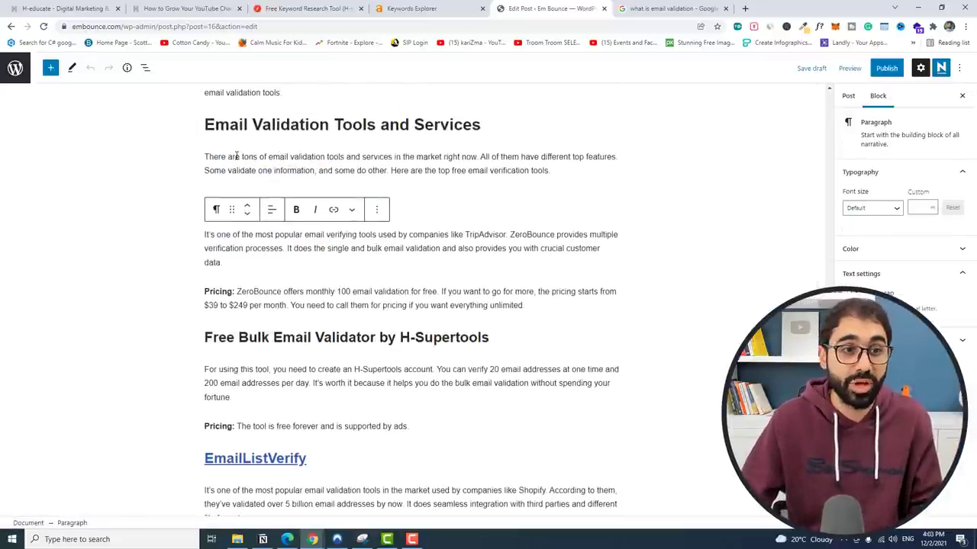
pyautogui.click(224, 202)
pyautogui.click(439, 235)
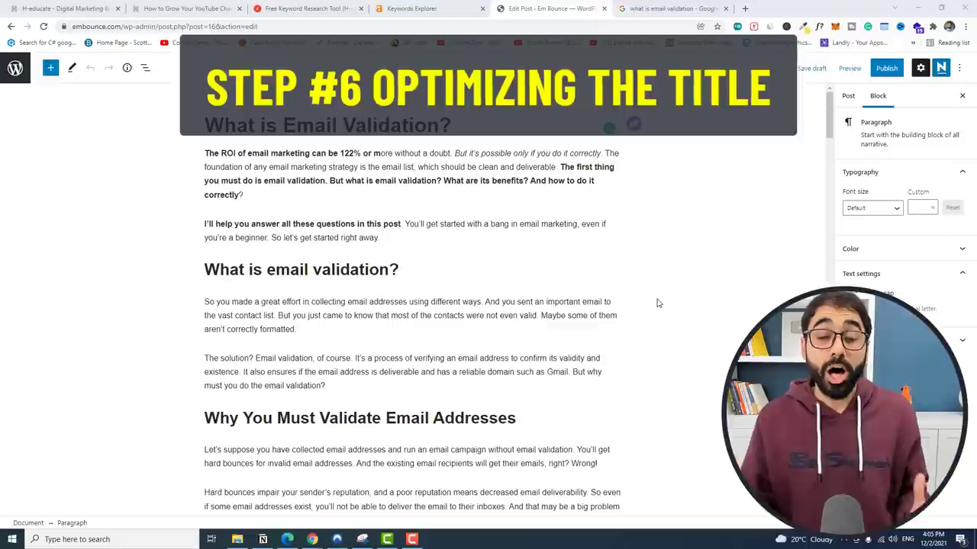
# - Find "monsterinsights" among the available WordPress plugins, then install and activate MonsterInsights
pyautogui.moveTo(202, 126); pyautogui.dragTo(450, 128)
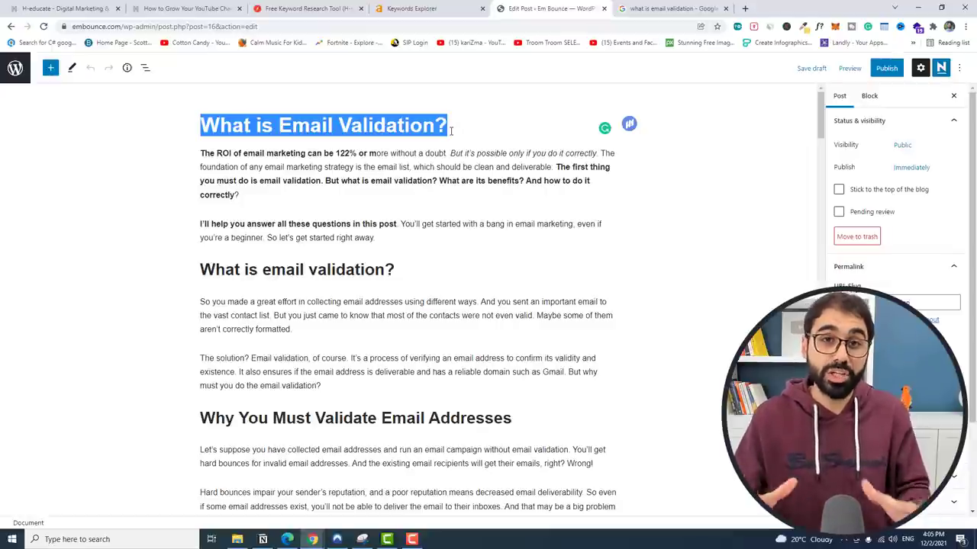
pyautogui.click(15, 67)
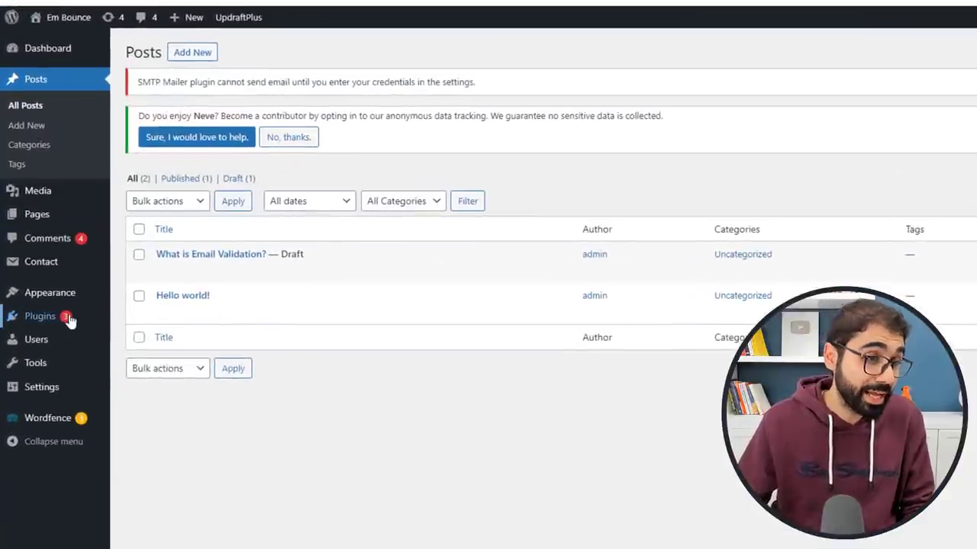
pyautogui.moveTo(32, 283)
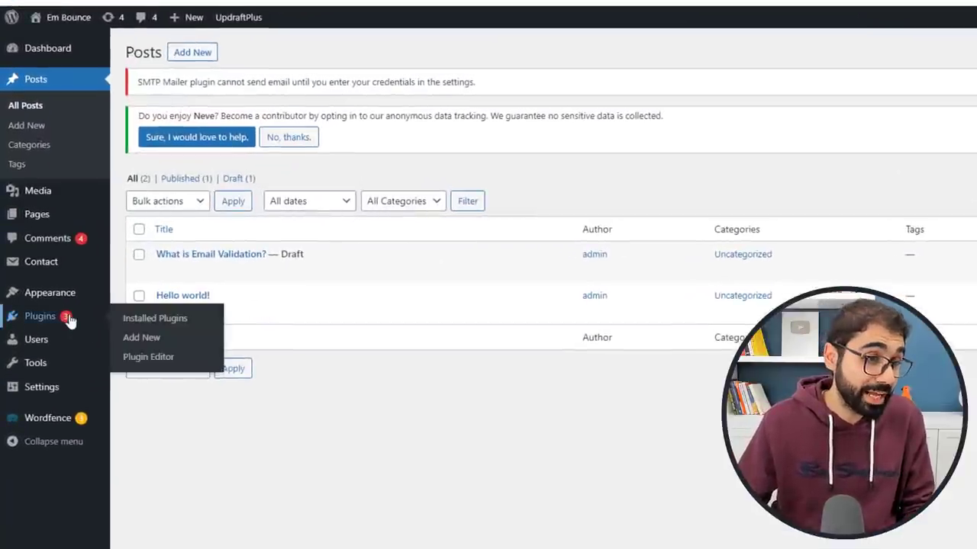
pyautogui.click(133, 338)
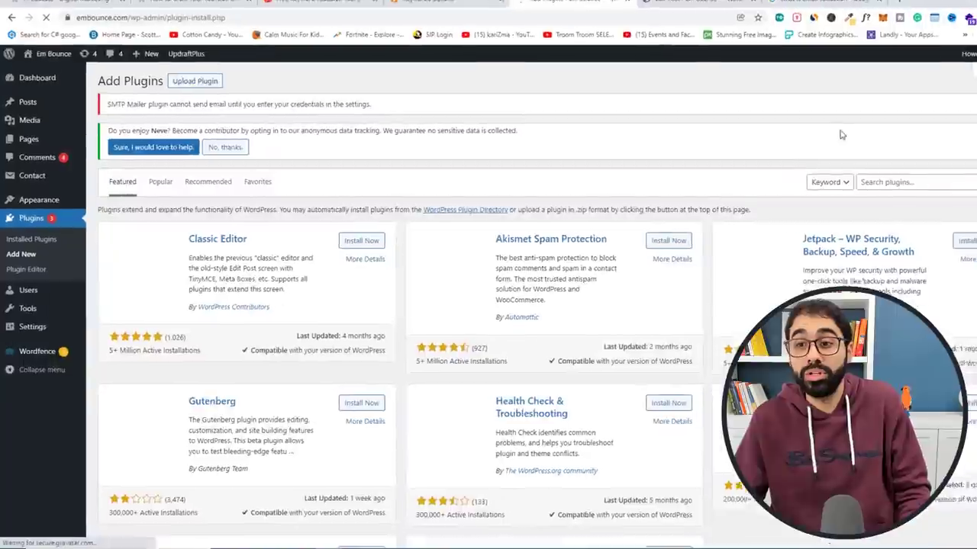
pyautogui.click(882, 184)
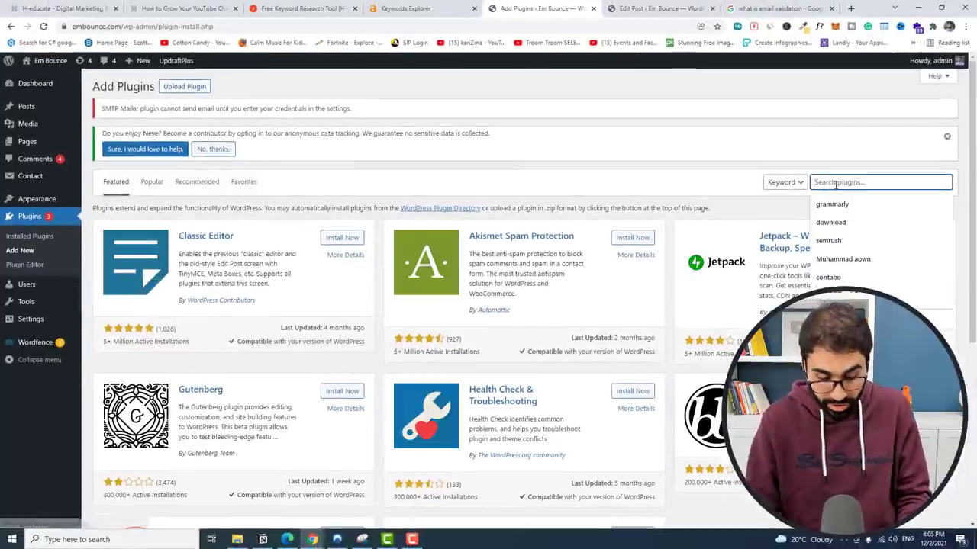
pyautogui.write('monsterinsights')
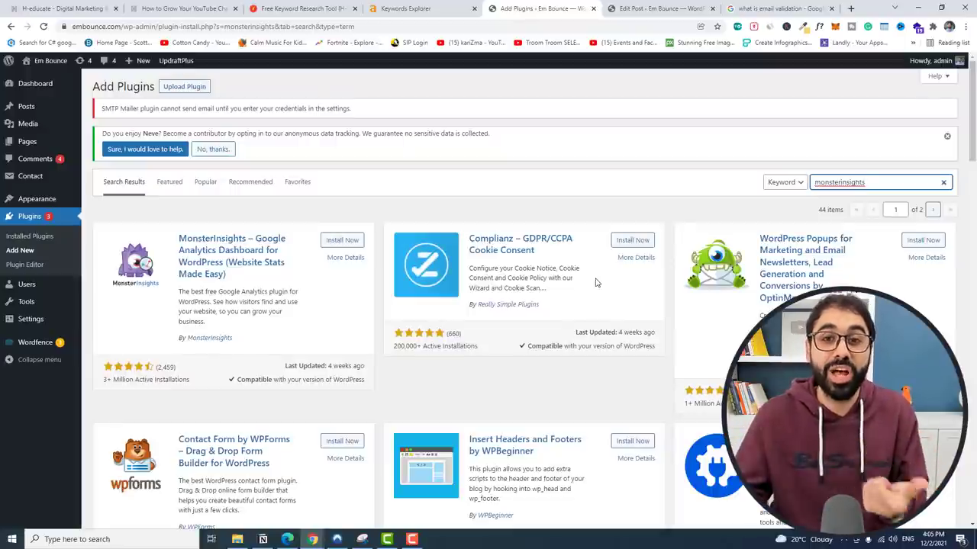
pyautogui.click(341, 240)
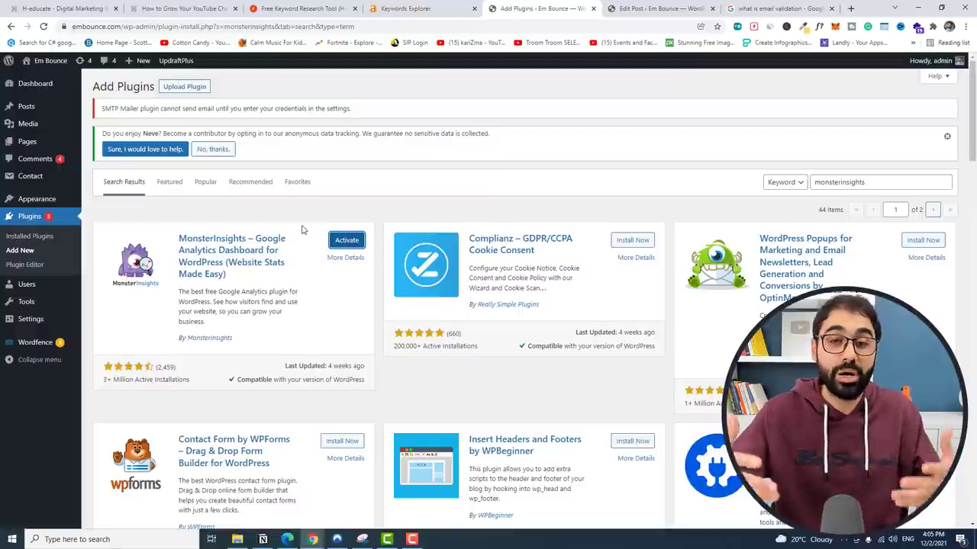
pyautogui.click(338, 241)
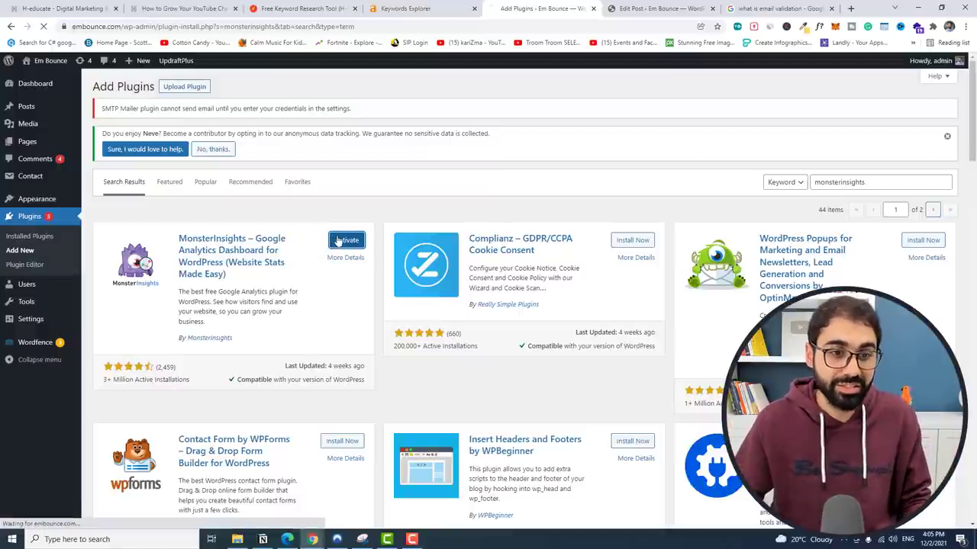
# - Reload the email validation draft in the post editor and open the Headline Analyzer
pyautogui.click(664, 9)
pyautogui.click(43, 26)
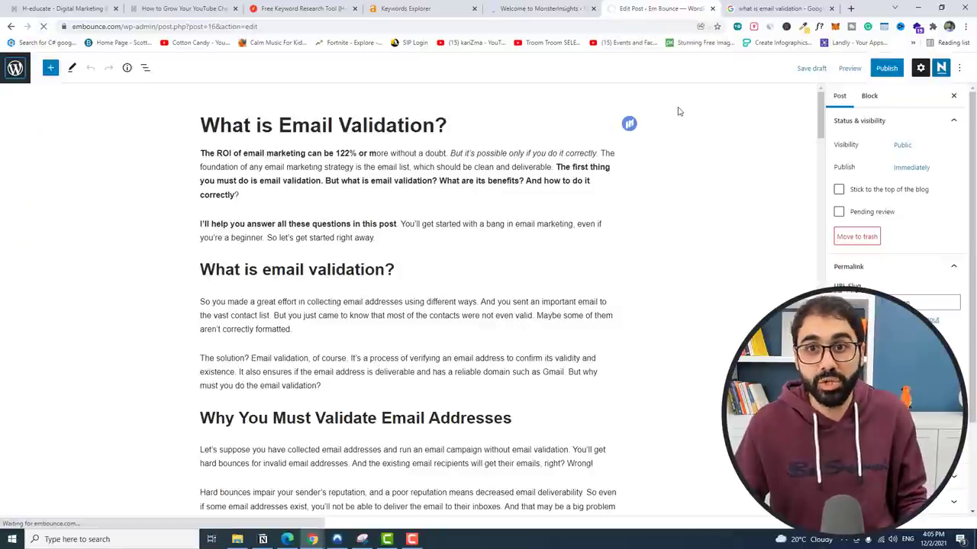
pyautogui.click(904, 69)
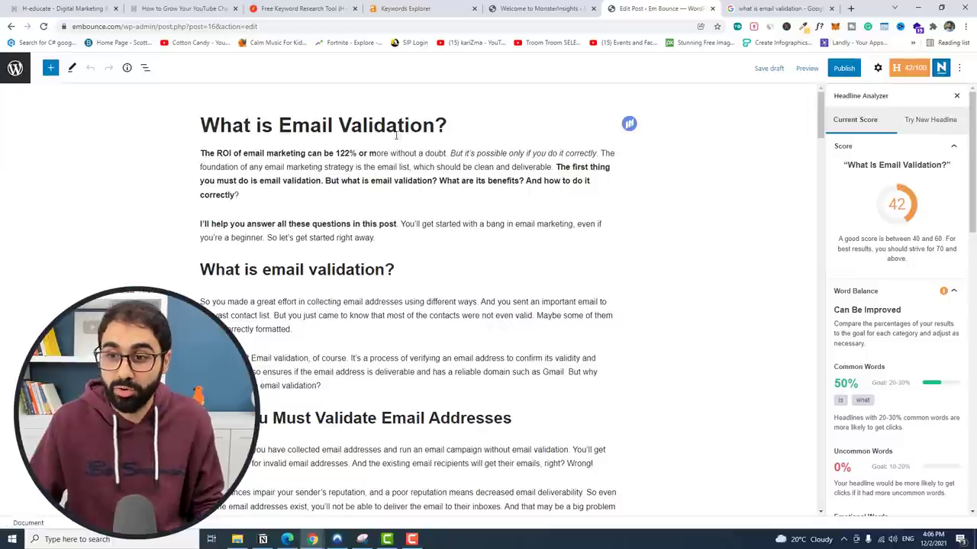
# - Examine the headline's word balance, highlighting the Emotional, Power and Uncommon Words categories
pyautogui.scroll(-2, 870, 320)
pyautogui.scroll(-2, 869, 290)
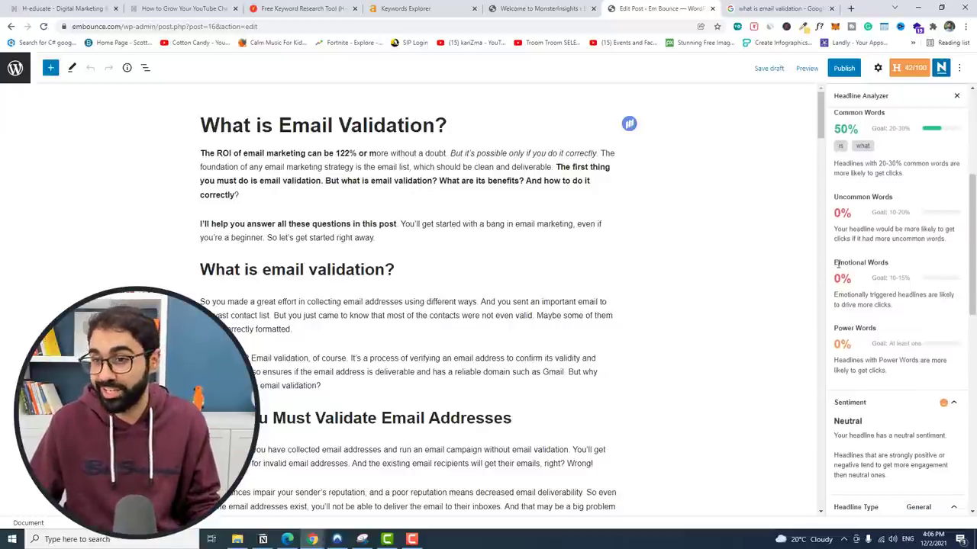
pyautogui.moveTo(835, 263); pyautogui.dragTo(878, 263)
pyautogui.click(868, 295)
pyautogui.moveTo(834, 328); pyautogui.dragTo(875, 328)
pyautogui.moveTo(846, 197); pyautogui.dragTo(893, 197)
pyautogui.scroll(3, 889, 267)
# - Highlight the post title and the recommended target score in the headline analysis, and clear the selection
pyautogui.moveTo(449, 126); pyautogui.dragTo(200, 126)
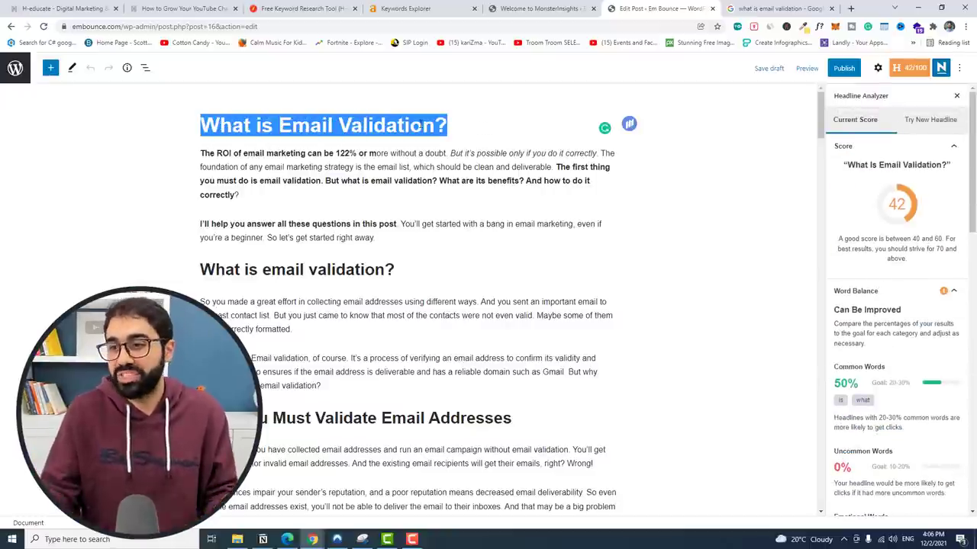
pyautogui.moveTo(908, 248); pyautogui.dragTo(954, 248)
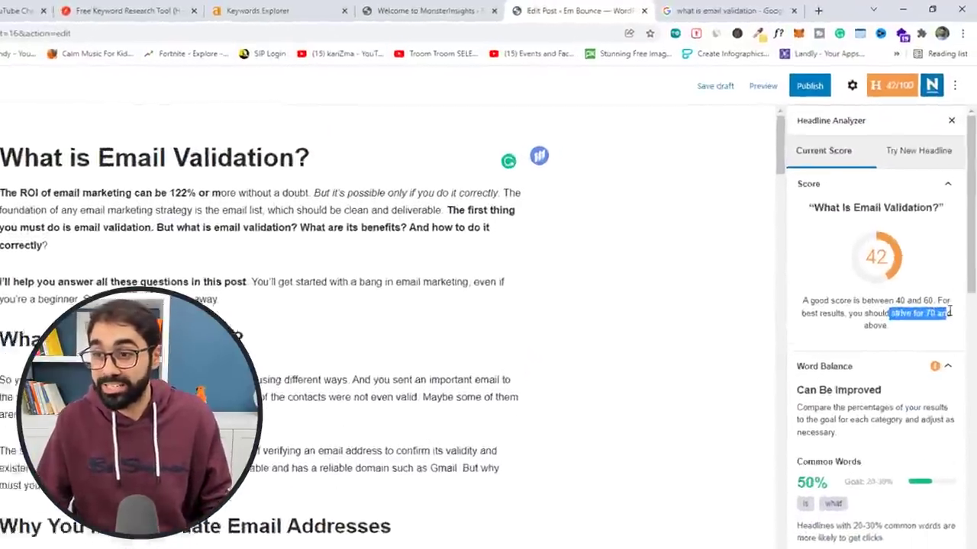
pyautogui.moveTo(923, 302); pyautogui.dragTo(950, 326)
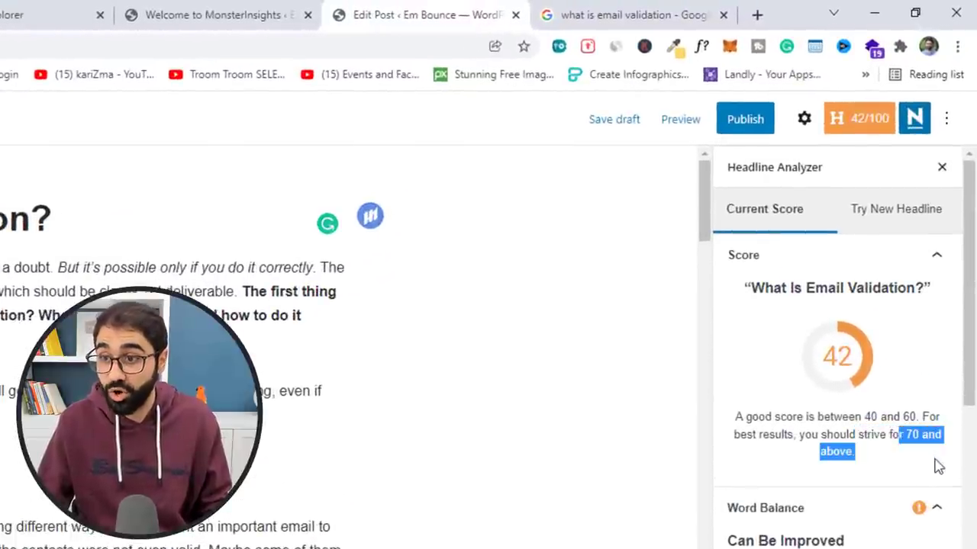
pyautogui.click(794, 230)
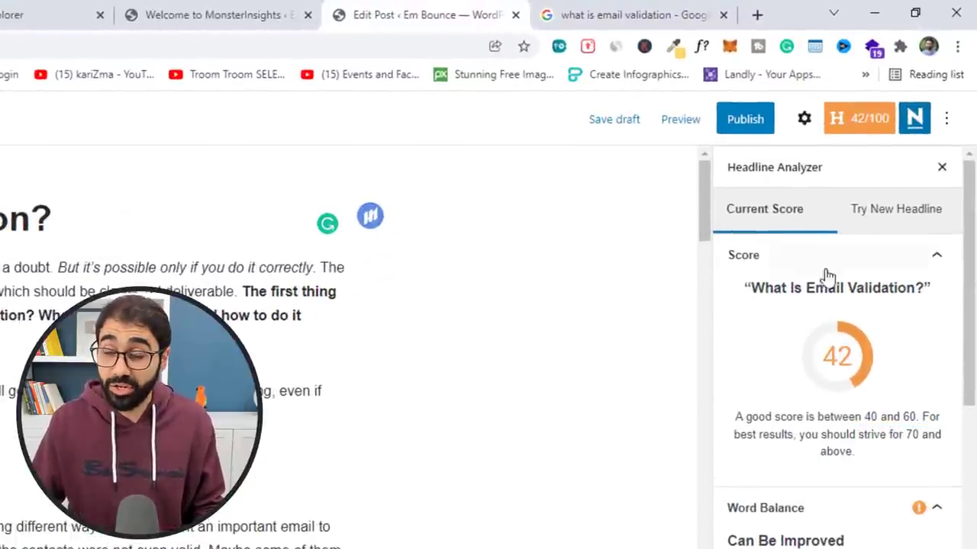
# - Enter "What is Email Validation" as a new headline to try, capitalizing "Email" and "Validation"
pyautogui.click(862, 210)
pyautogui.click(832, 335)
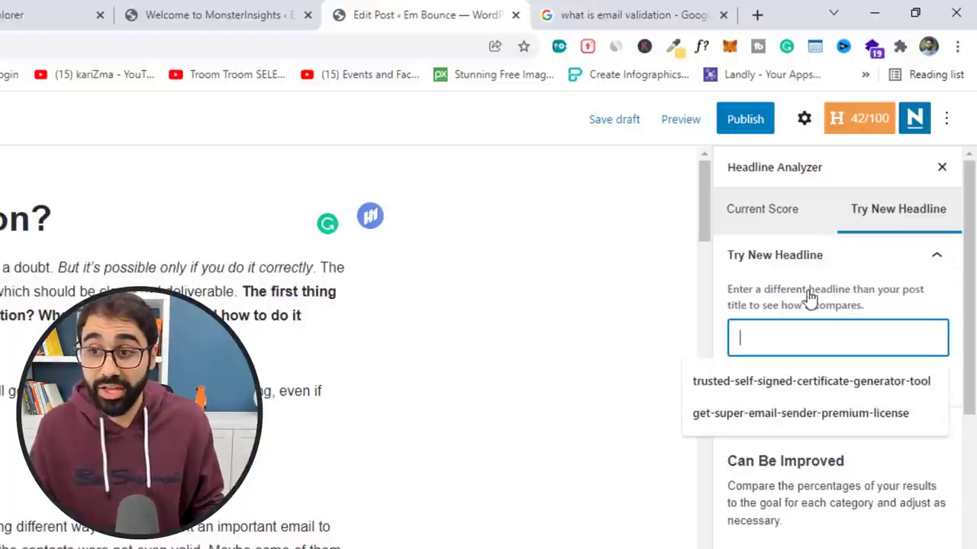
pyautogui.click(850, 328)
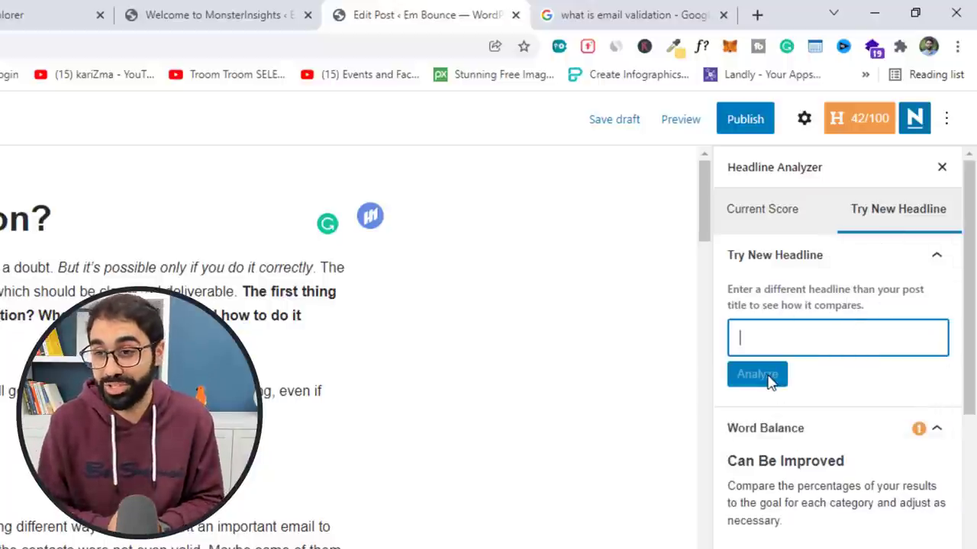
pyautogui.write('What is em')
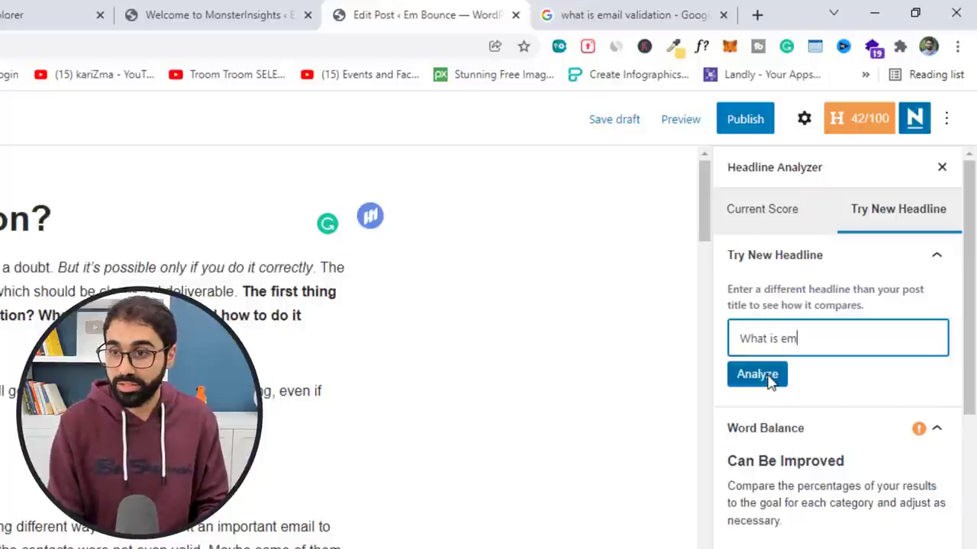
pyautogui.write('ail validation')
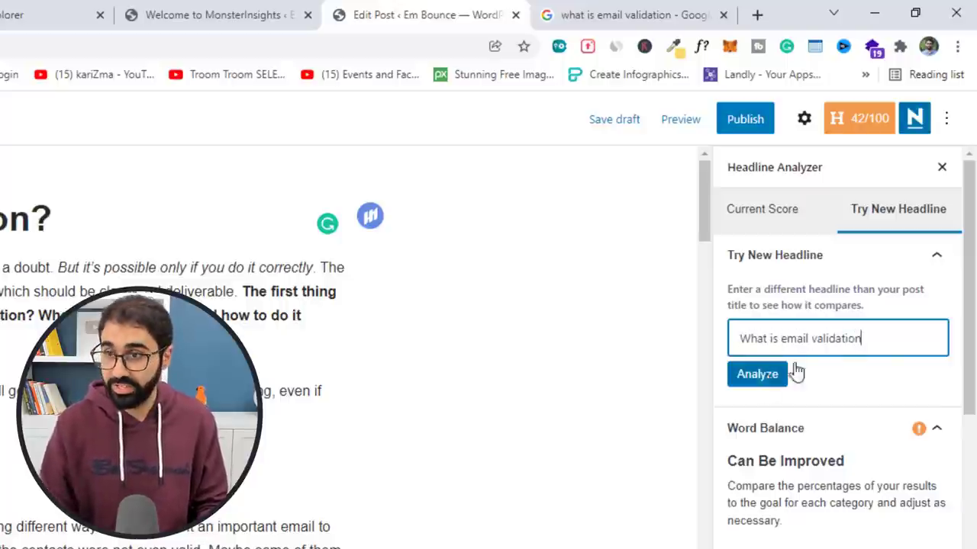
pyautogui.click(779, 338)
pyautogui.press('Delete')
pyautogui.write('E')
pyautogui.hotkey('ctrl', 'Right')
pyautogui.press('Delete')
pyautogui.write('Validation')
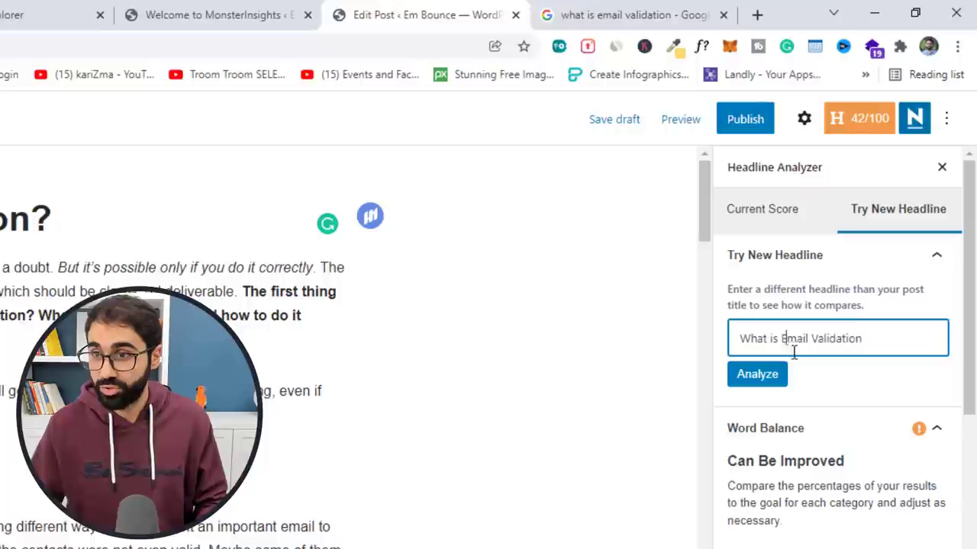
# - Extend the trial headline to "What is Email Validation and How it helps?" and analyze it
pyautogui.write(' and How Ot helps')
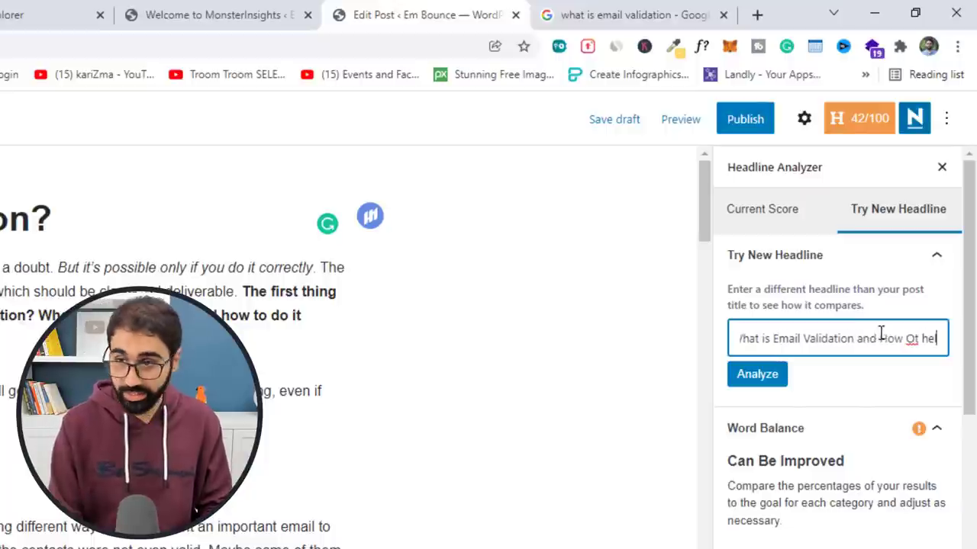
pyautogui.doubleClick(900, 338)
pyautogui.write('it')
pyautogui.click(757, 374)
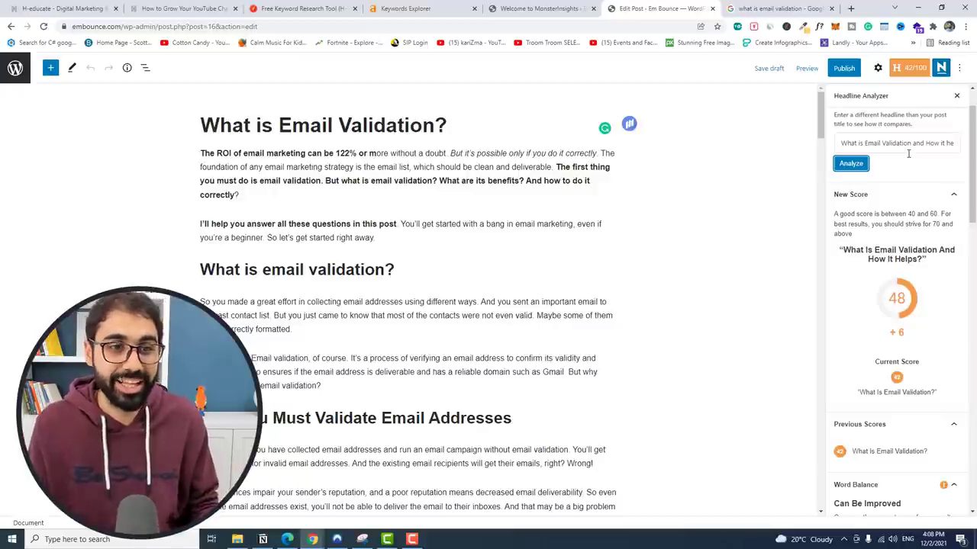
# - Analyze the alternative headline "What is Email Validation: Everything You Need to Know" and review its word balance
pyautogui.click(903, 191)
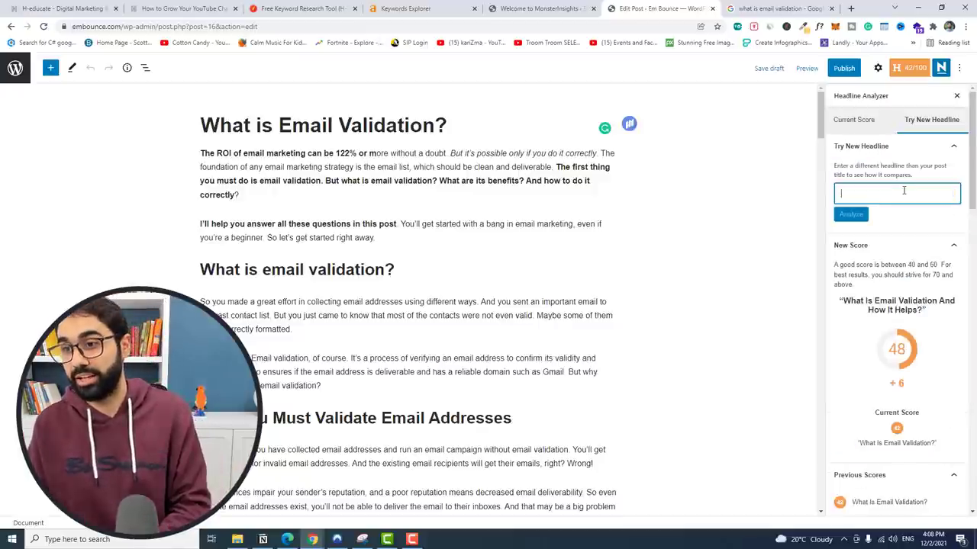
pyautogui.hotkey('ctrl', 'v')
pyautogui.moveTo(840, 194); pyautogui.dragTo(965, 198)
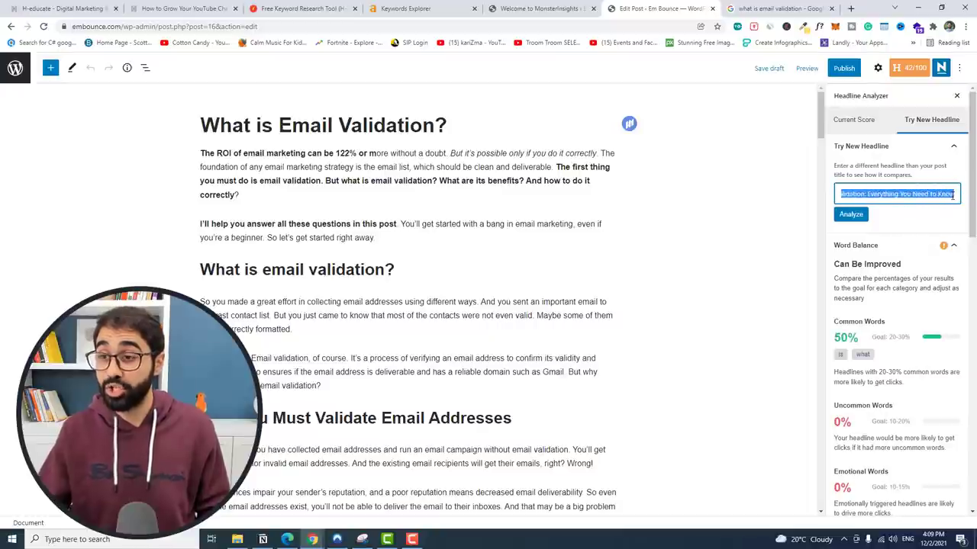
pyautogui.click(851, 214)
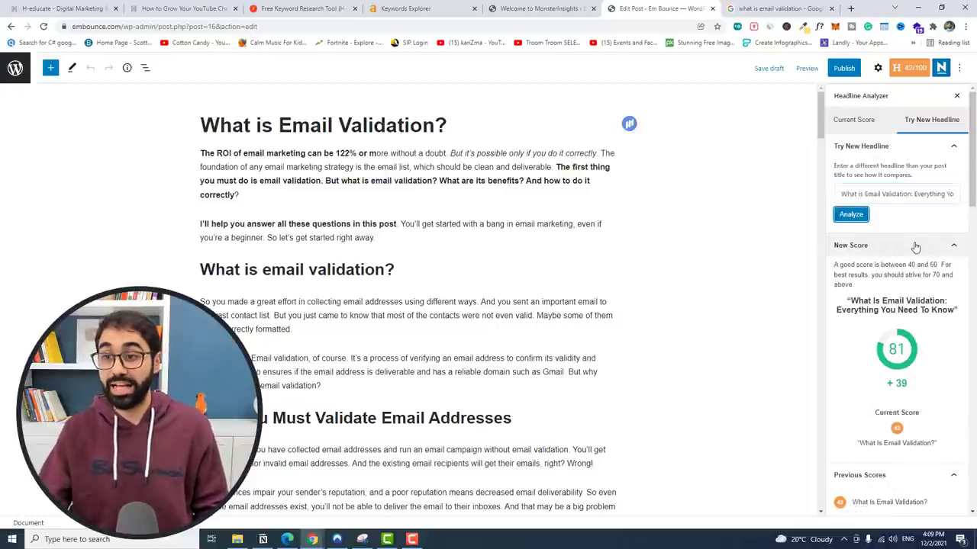
pyautogui.scroll(-10, 916, 275)
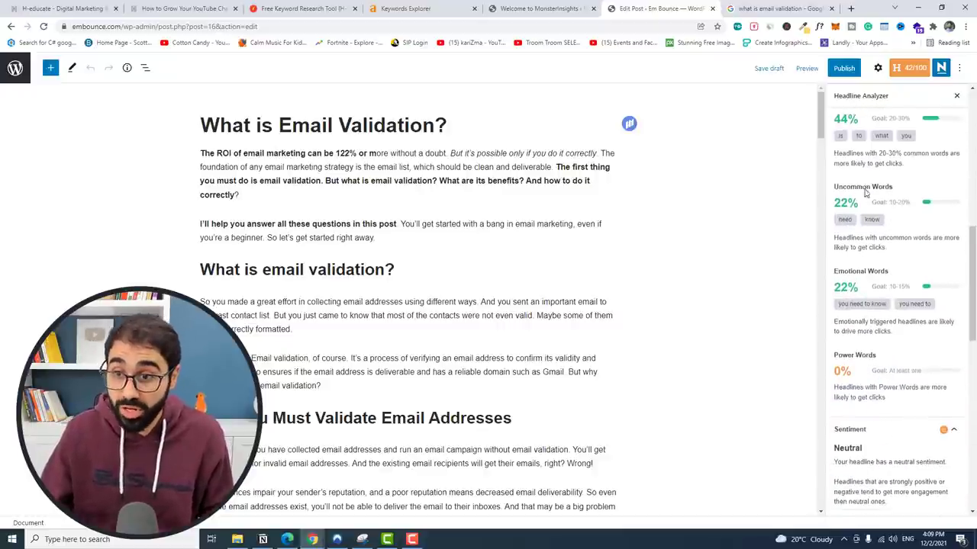
pyautogui.scroll(-1, 863, 206)
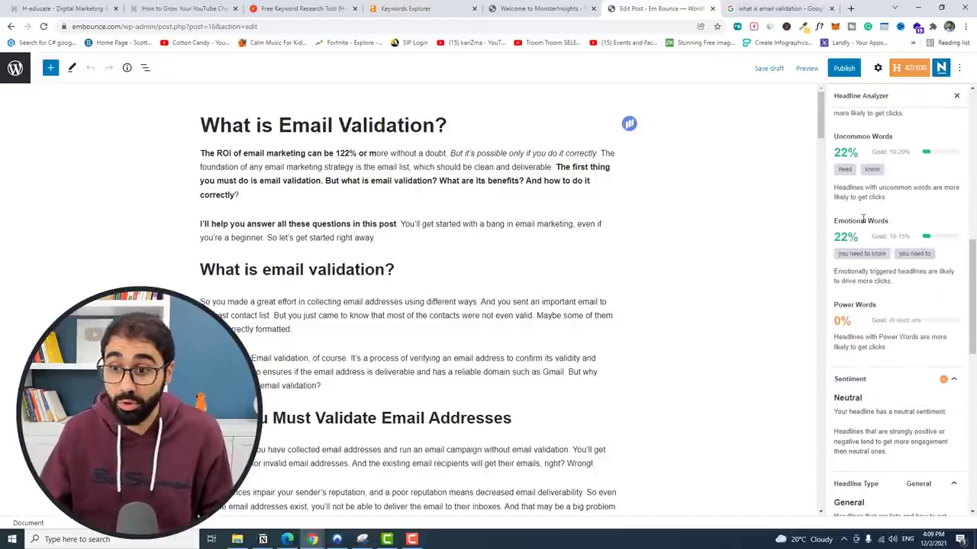
pyautogui.scroll(15, 855, 311)
# - Replace the post title with the analyzed headline "What is Email Validation: Everything You Need to Know"
pyautogui.tripleClick(839, 193)
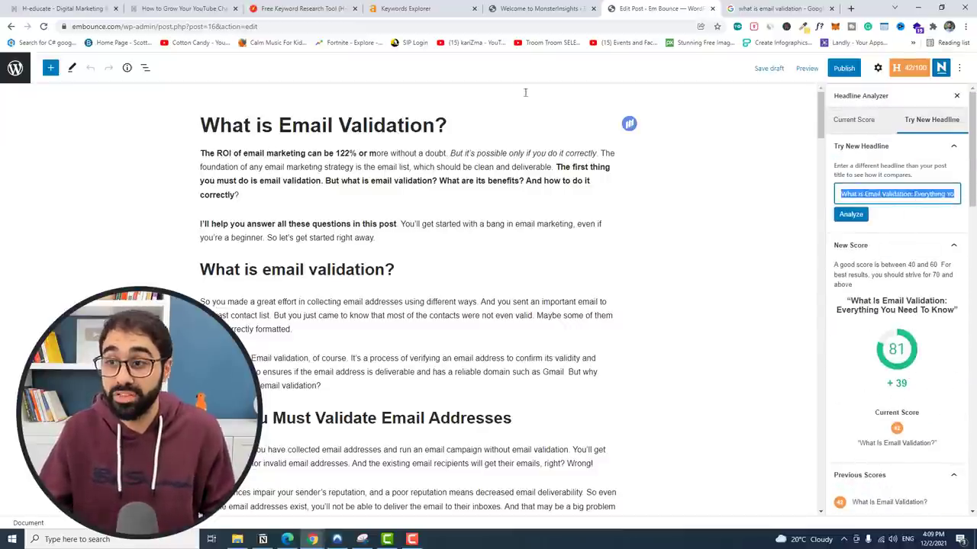
pyautogui.tripleClick(305, 125)
pyautogui.write('What is Email Validation: Everything You Need to Know')
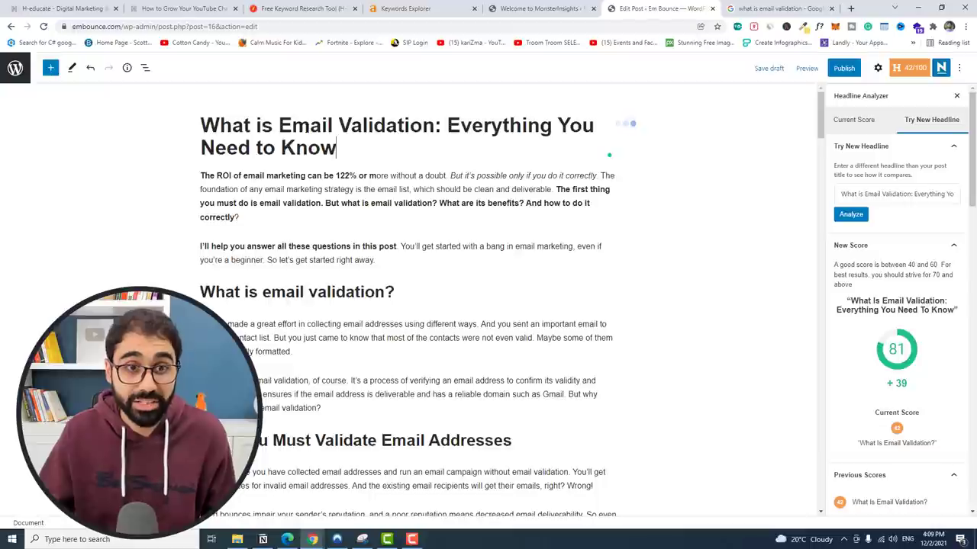
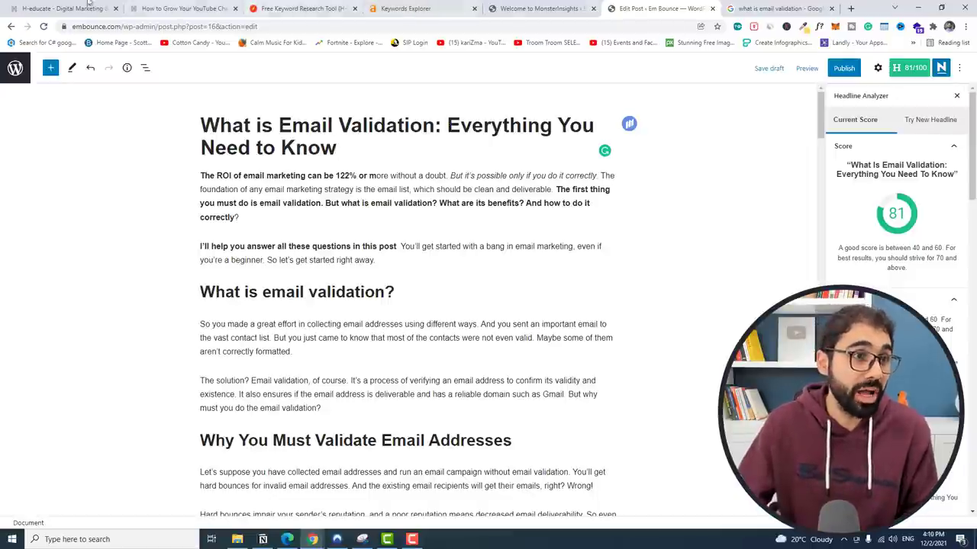
# - Compare titles on the H-educate site and in the Google results for "what is email validation", and return to the draft's title
pyautogui.click(64, 8)
pyautogui.moveTo(973, 130); pyautogui.dragTo(969, 229)
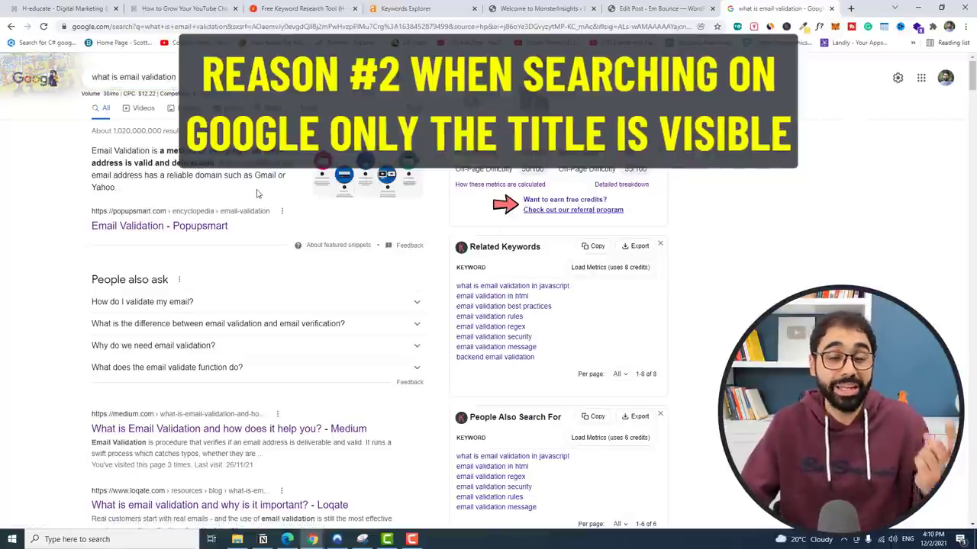
pyautogui.scroll(-3, 258, 191)
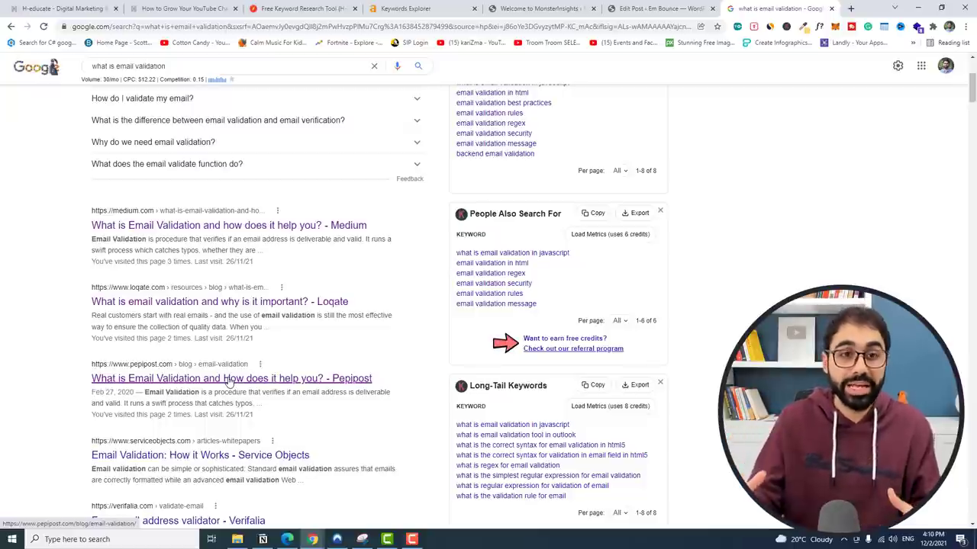
pyautogui.scroll(2, 229, 381)
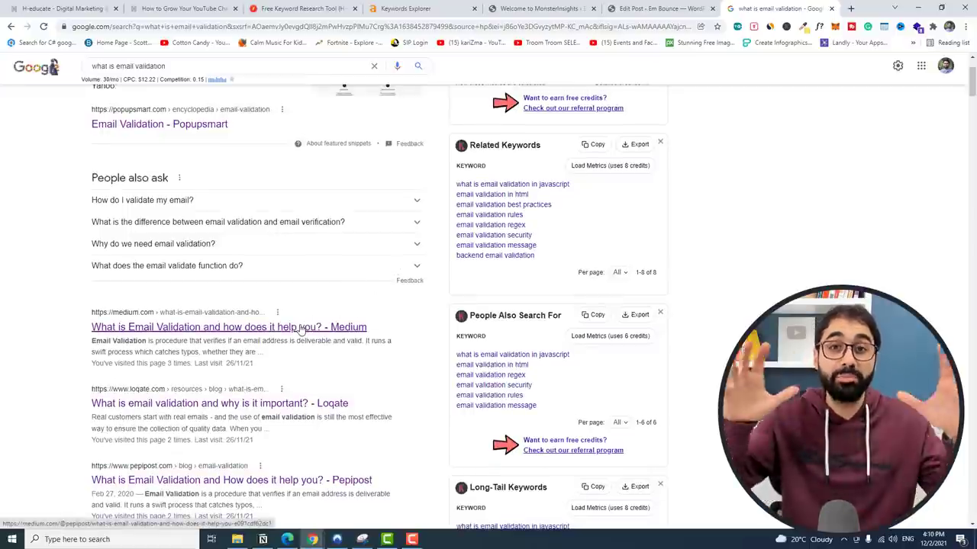
pyautogui.scroll(-1, 302, 328)
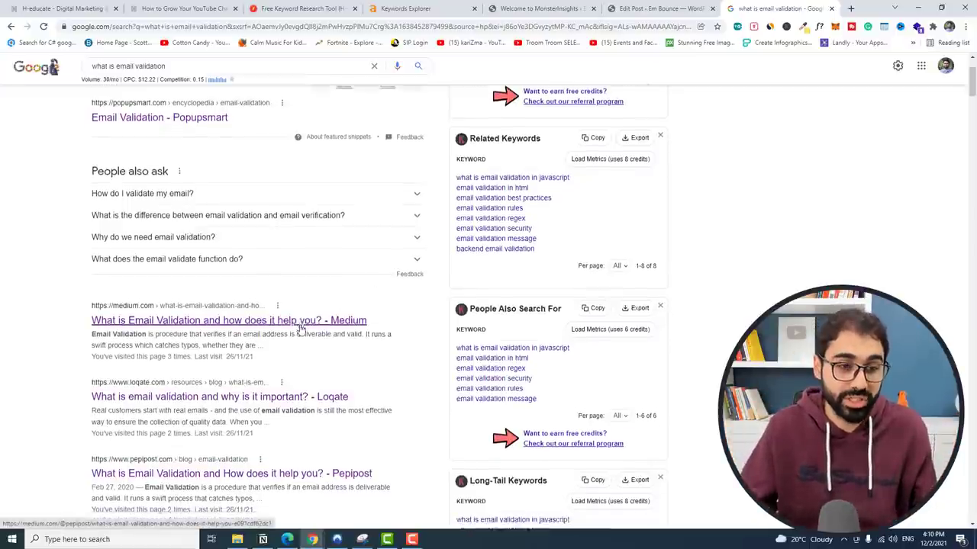
pyautogui.scroll(3, 302, 328)
pyautogui.click(660, 8)
pyautogui.click(351, 147)
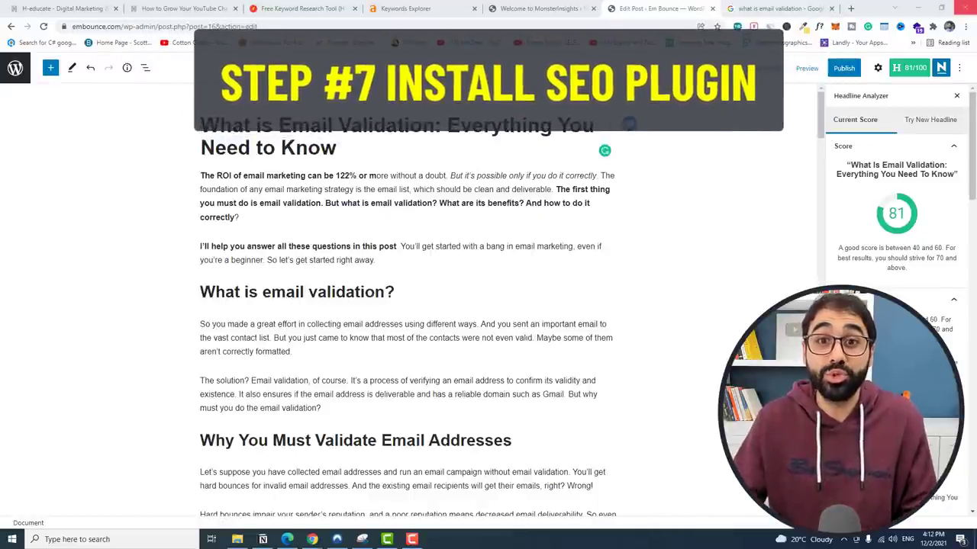
# - Search the site's plugin directory for "seo" plugins to add to WordPress
pyautogui.click(538, 8)
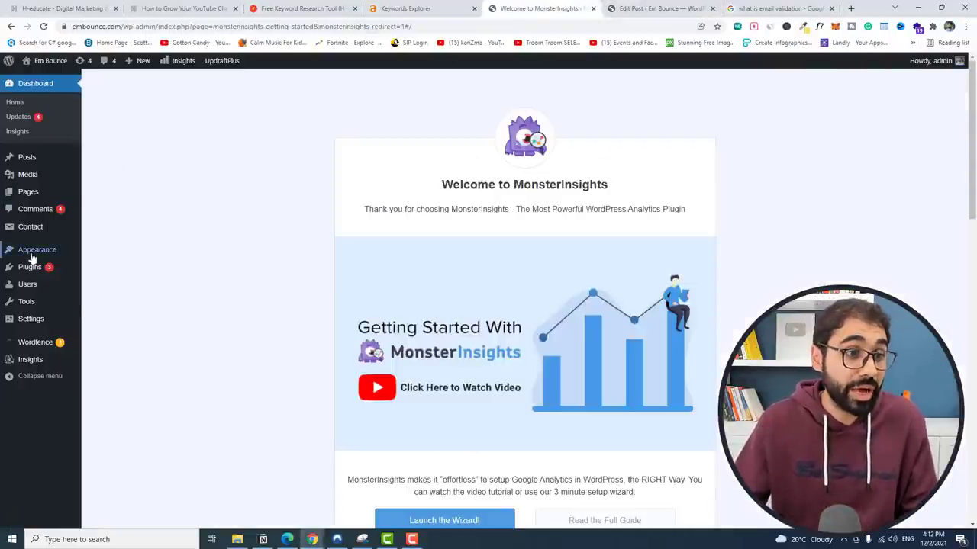
pyautogui.moveTo(31, 267)
pyautogui.click(115, 283)
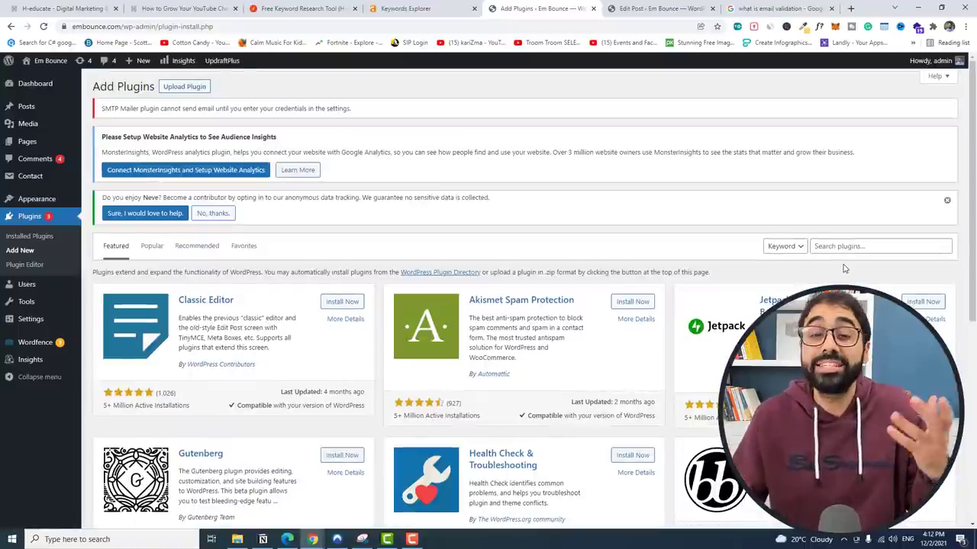
pyautogui.click(852, 248)
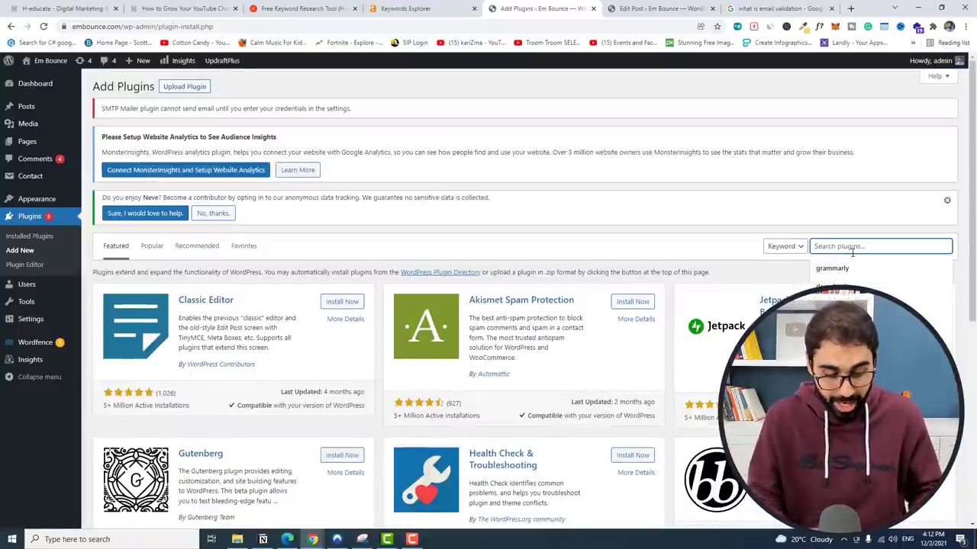
pyautogui.write('seo')
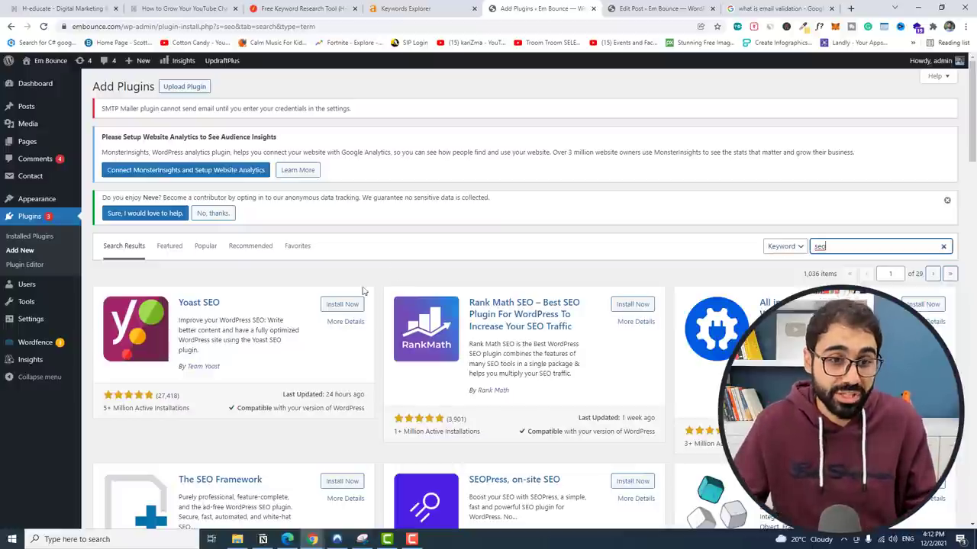
# - Install the Yoast SEO plugin, check its ratings and number of active installations, and activate it
pyautogui.click(341, 304)
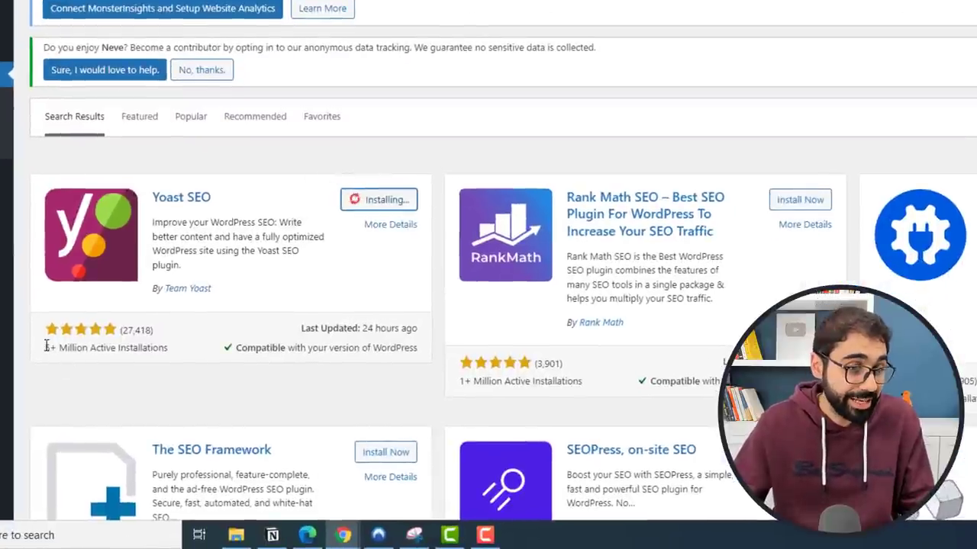
pyautogui.moveTo(45, 346); pyautogui.dragTo(150, 330)
pyautogui.click(133, 344)
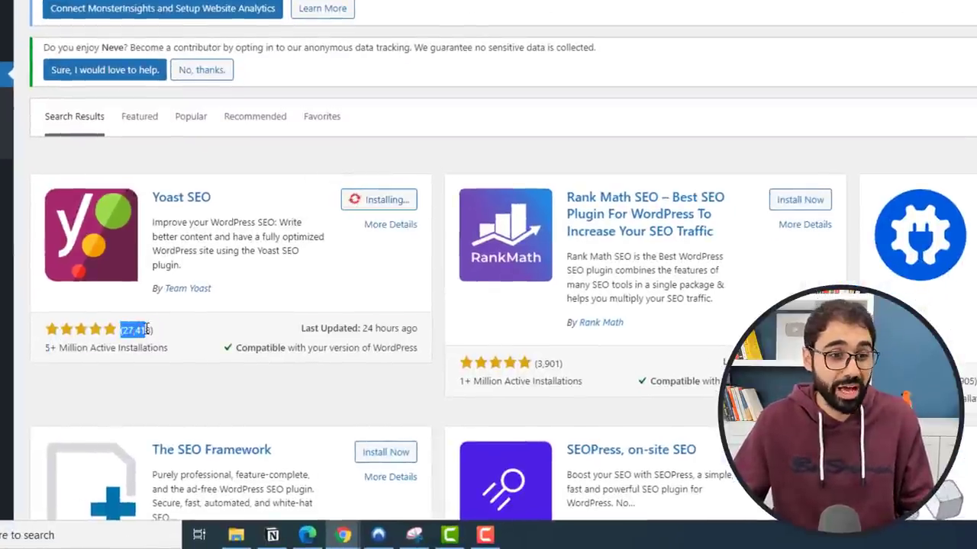
pyautogui.click(150, 330)
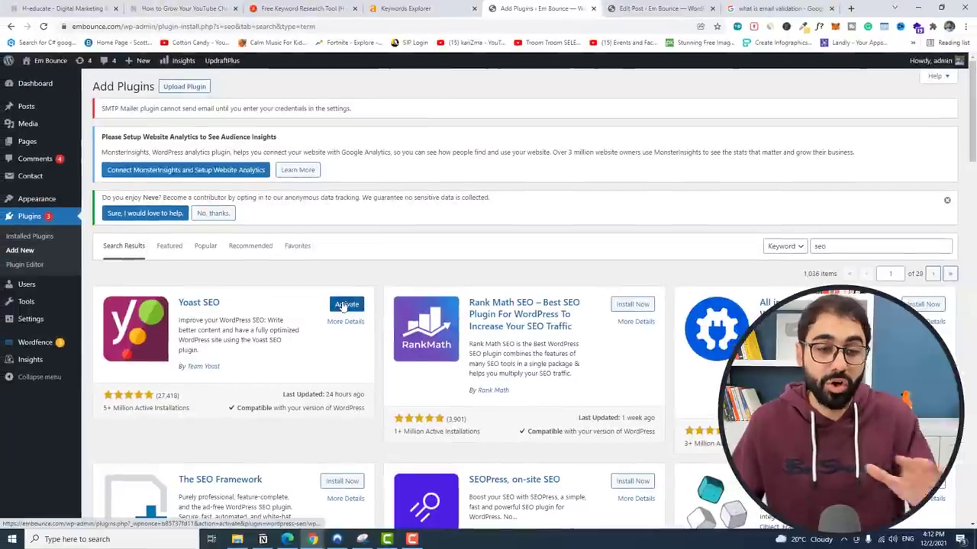
pyautogui.click(345, 304)
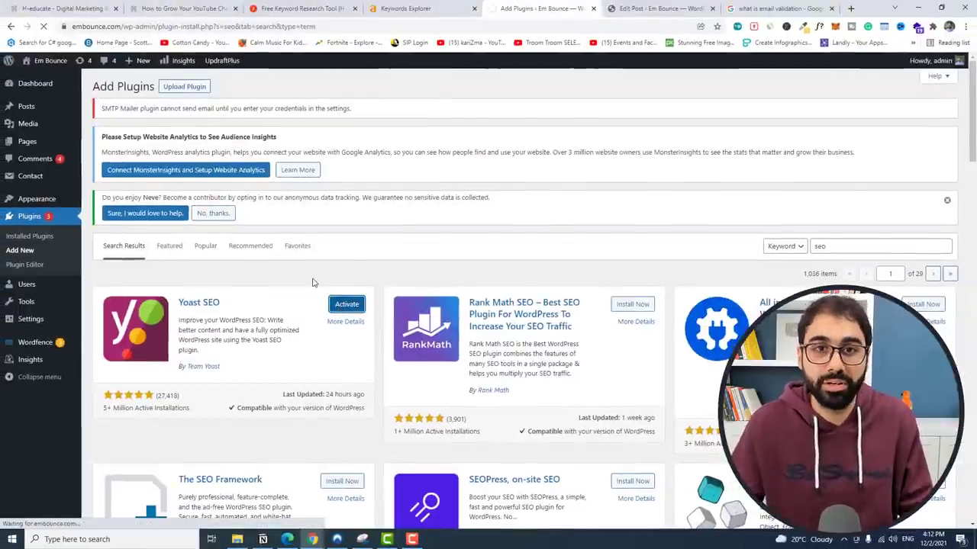
# - Reload the post draft and set its Yoast SEO focus keyphrase to "What is Email Validation", copied from the title
pyautogui.click(657, 8)
pyautogui.click(44, 27)
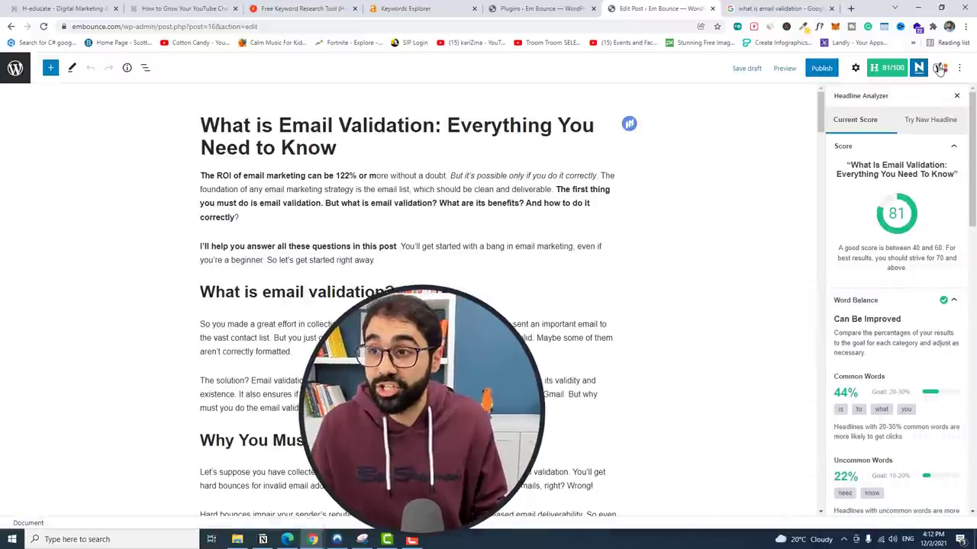
pyautogui.click(940, 69)
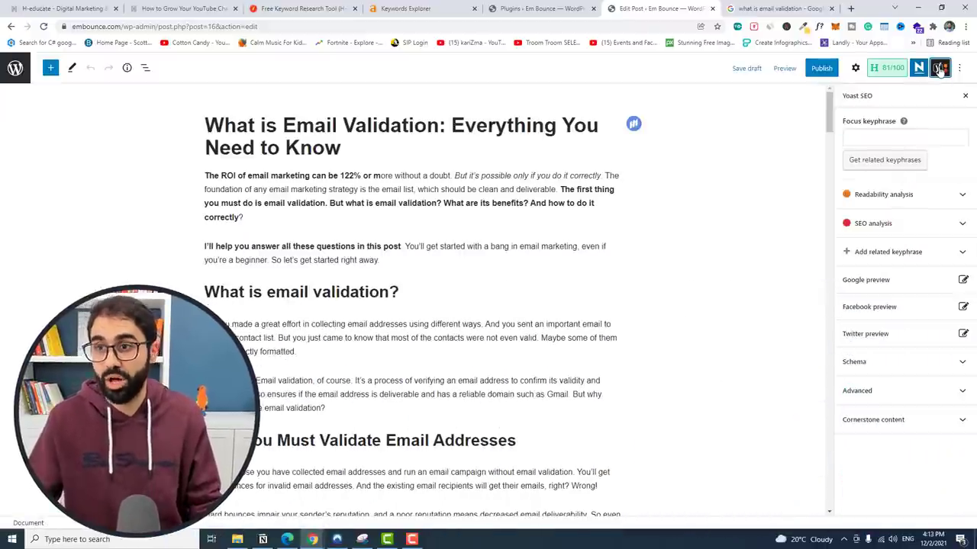
pyautogui.click(906, 137)
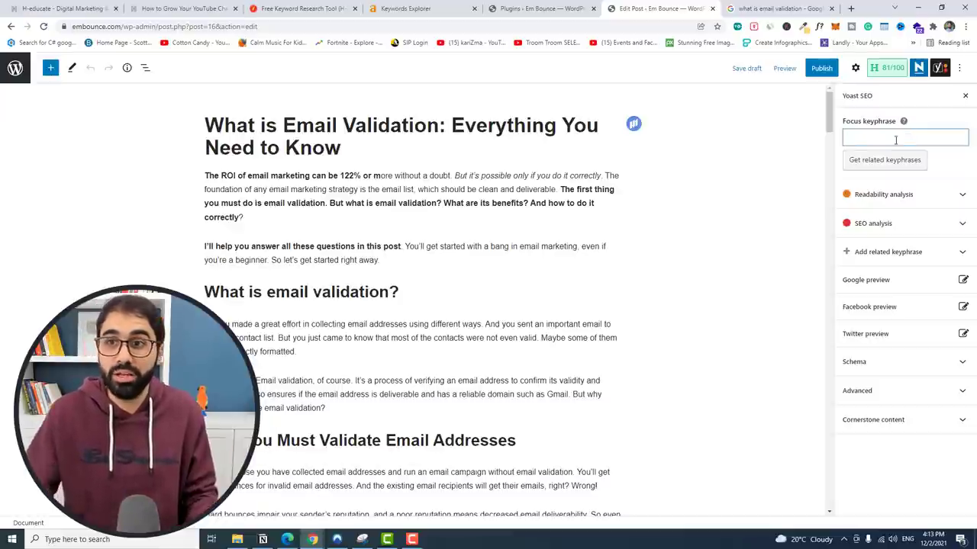
pyautogui.moveTo(206, 128); pyautogui.dragTo(439, 128)
pyautogui.hotkey('ctrl', 'c')
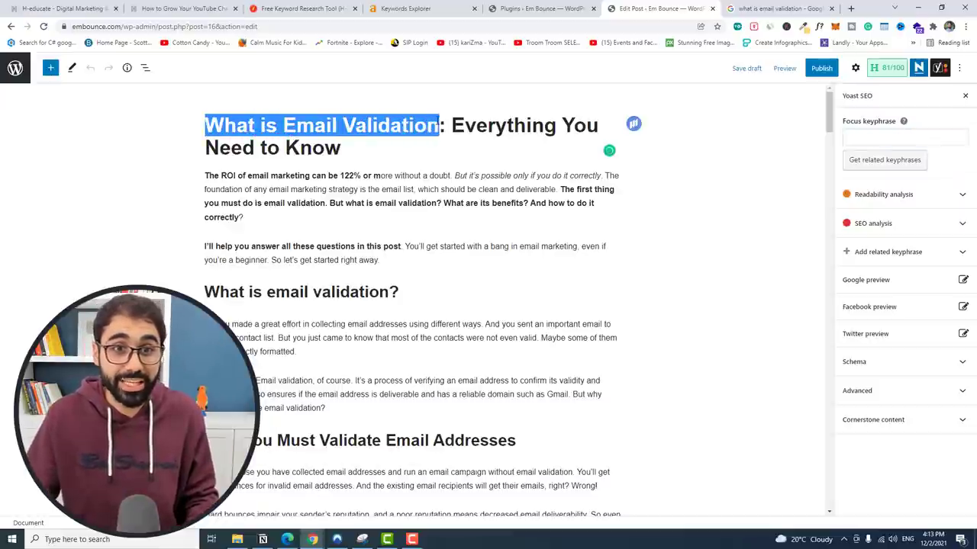
pyautogui.click(845, 133)
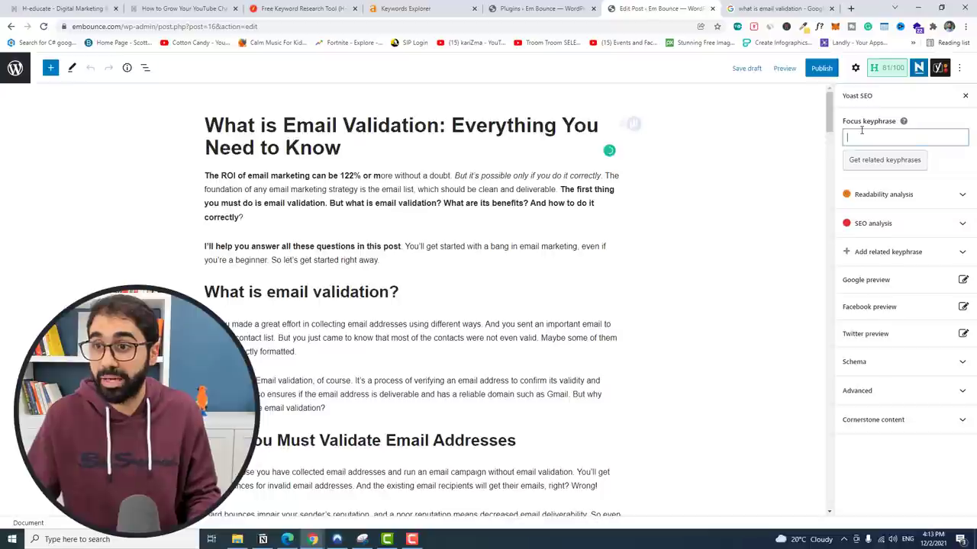
pyautogui.hotkey('ctrl', 'v')
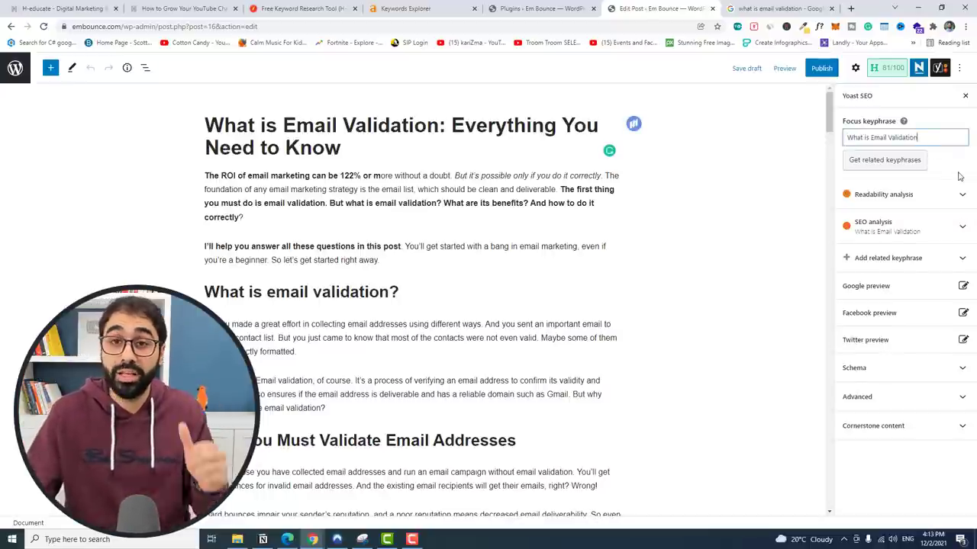
# - Review the problems and good results in the Yoast SEO analysis of the draft
pyautogui.click(897, 195)
pyautogui.click(901, 197)
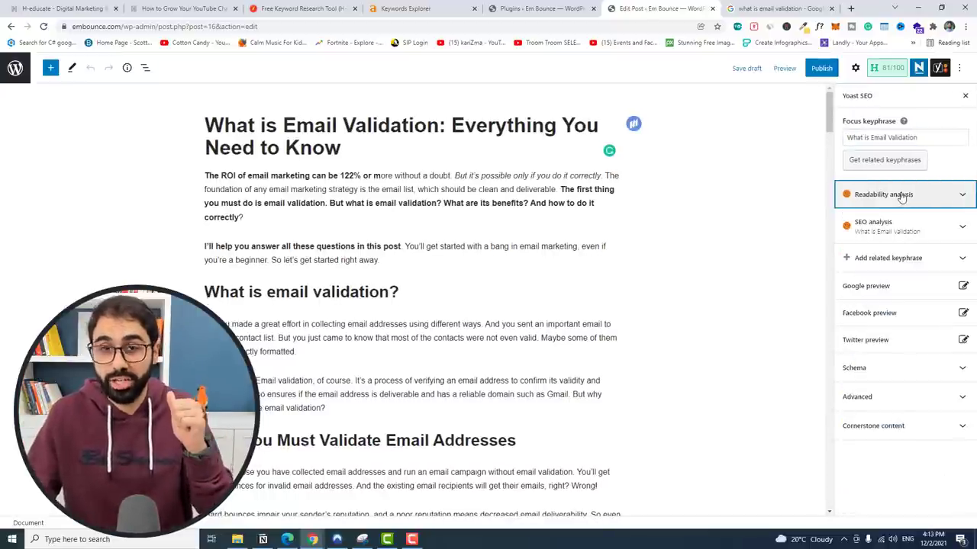
pyautogui.click(913, 230)
pyautogui.scroll(-3, 894, 266)
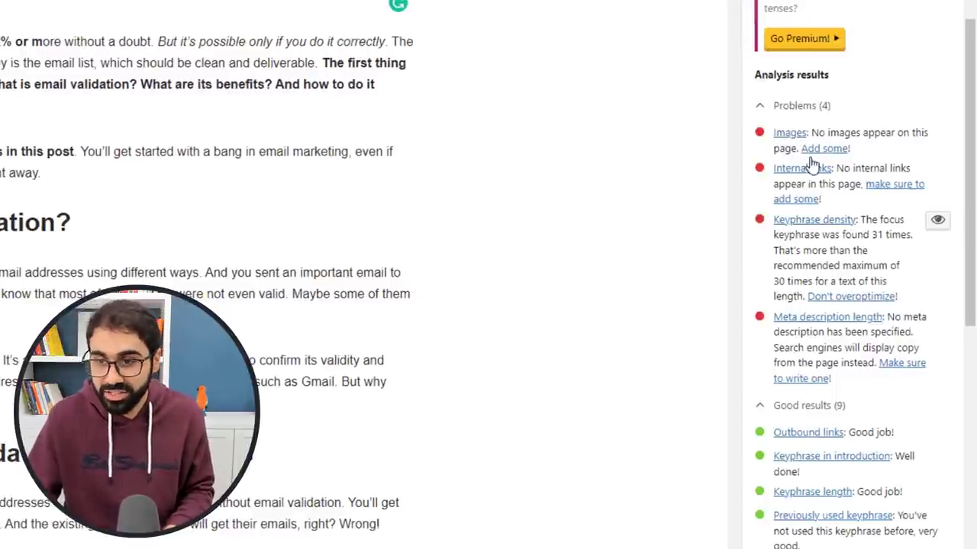
pyautogui.scroll(-4, 810, 103)
pyautogui.scroll(-2, 816, 84)
pyautogui.scroll(2, 838, 312)
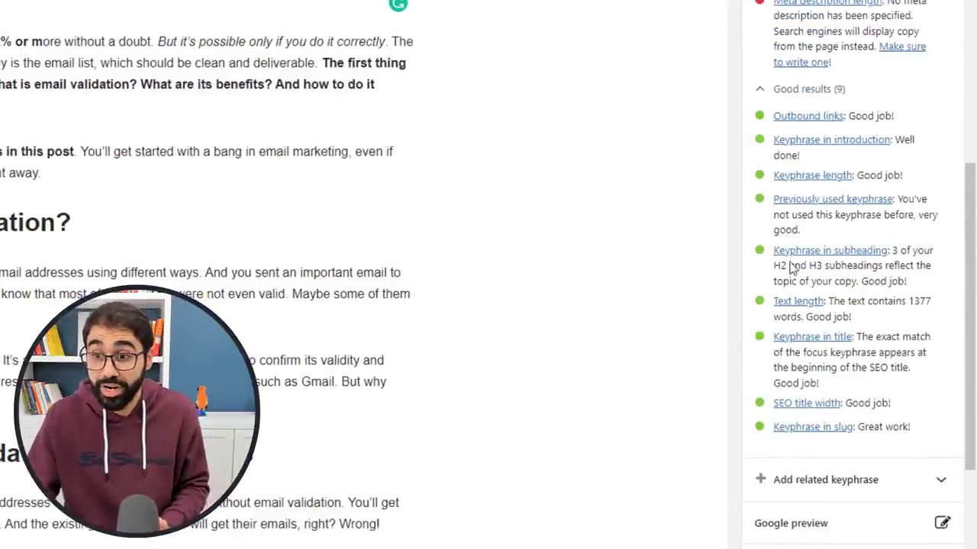
pyautogui.click(925, 232)
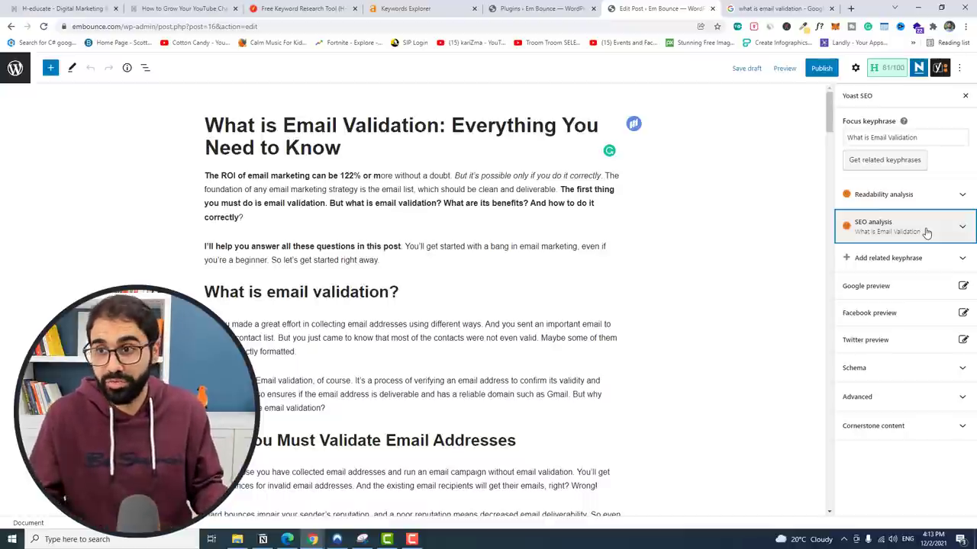
# - Examine the mobile and desktop Google previews, SEO title and slug in the Yoast SEO section below the post
pyautogui.moveTo(830, 117); pyautogui.dragTo(830, 359)
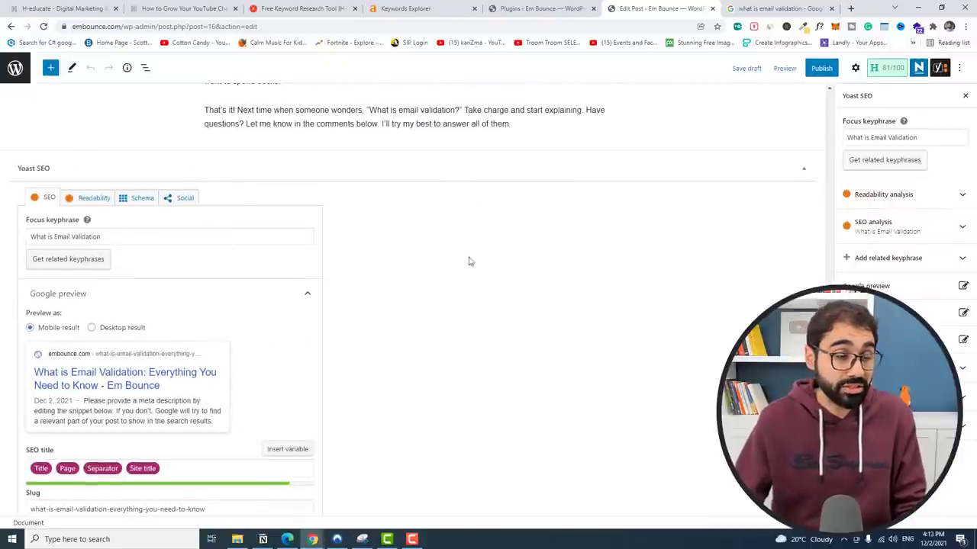
pyautogui.scroll(-2, 160, 217)
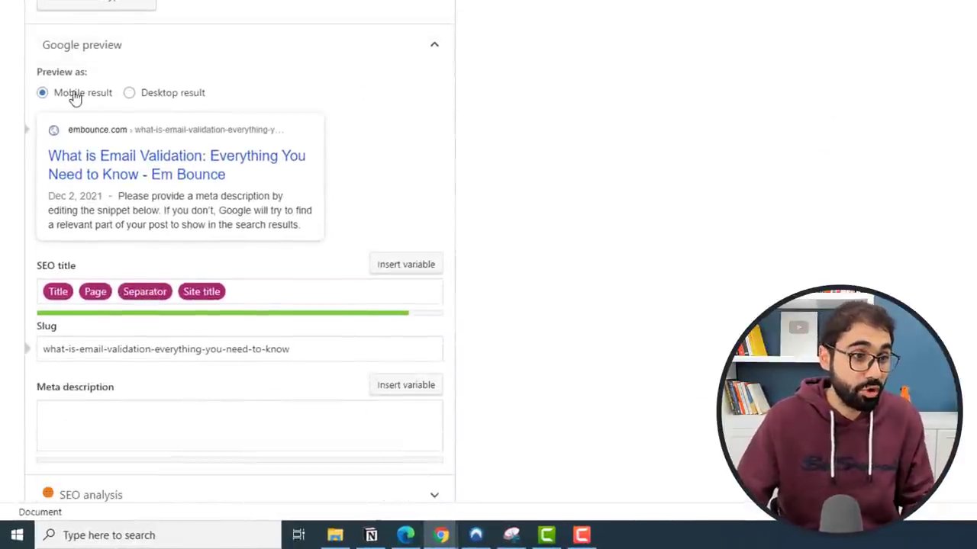
pyautogui.click(148, 96)
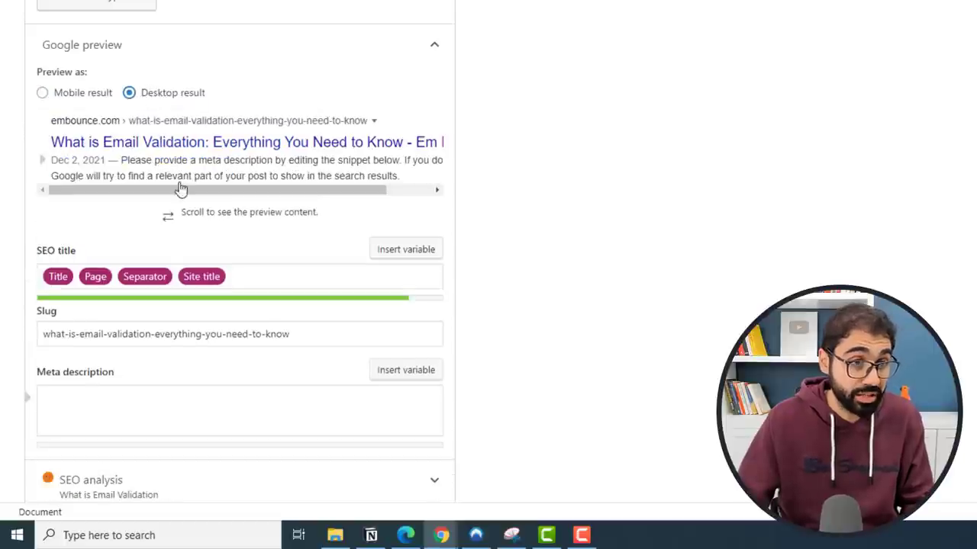
pyautogui.moveTo(181, 192); pyautogui.dragTo(280, 192)
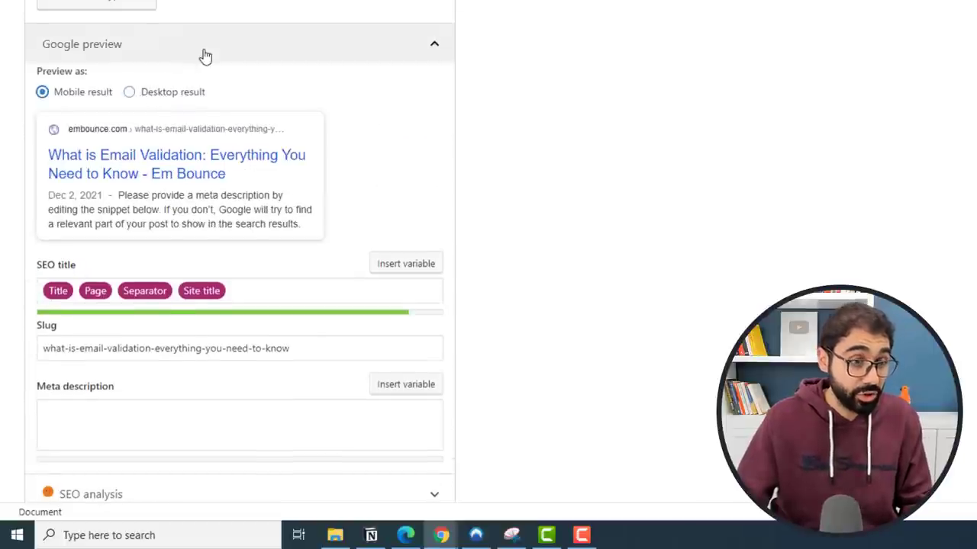
pyautogui.scroll(-2, 205, 65)
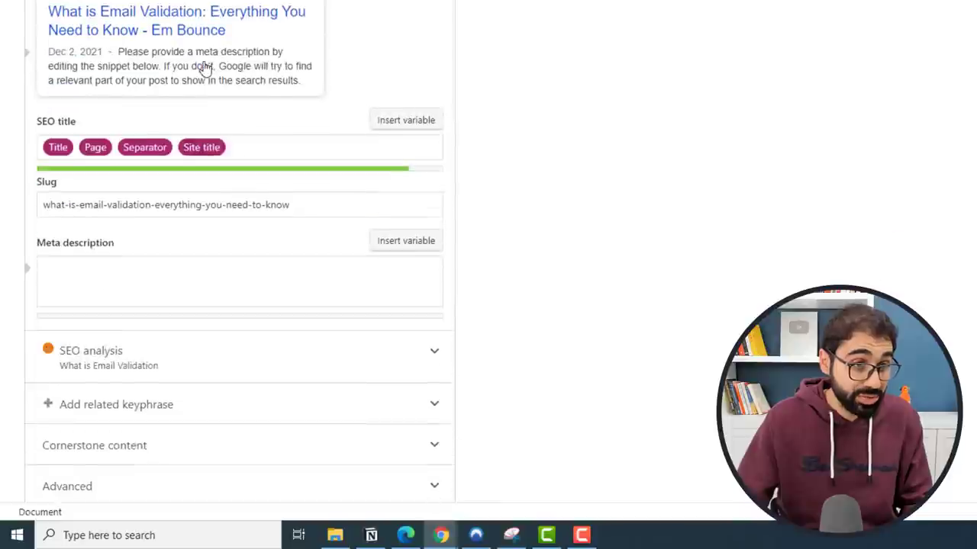
pyautogui.scroll(-1, 205, 67)
# - Check how meta descriptions appear in the Google results for "what is email validation", using the Medium result's snippet
pyautogui.click(69, 257)
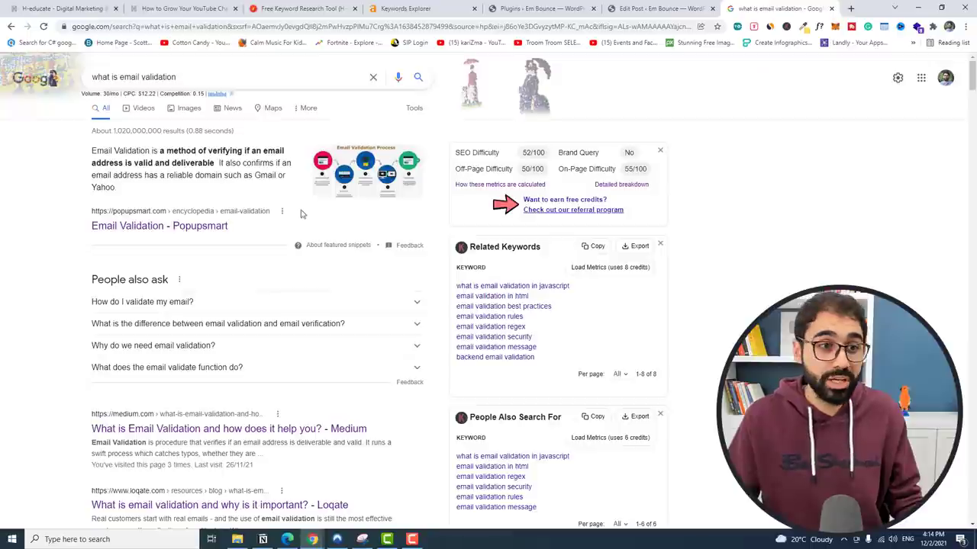
pyautogui.scroll(-3, 298, 211)
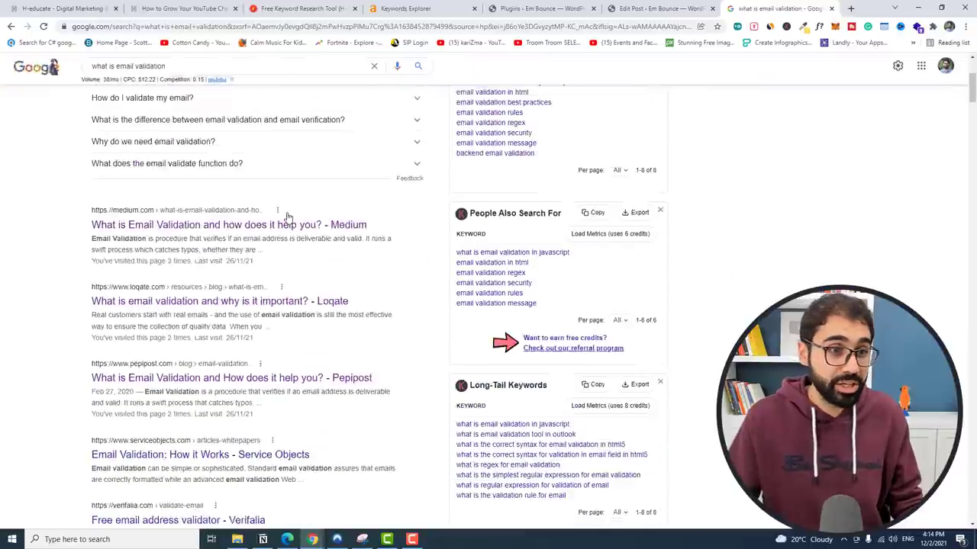
pyautogui.scroll(-1, 287, 217)
pyautogui.moveTo(97, 188); pyautogui.dragTo(254, 198)
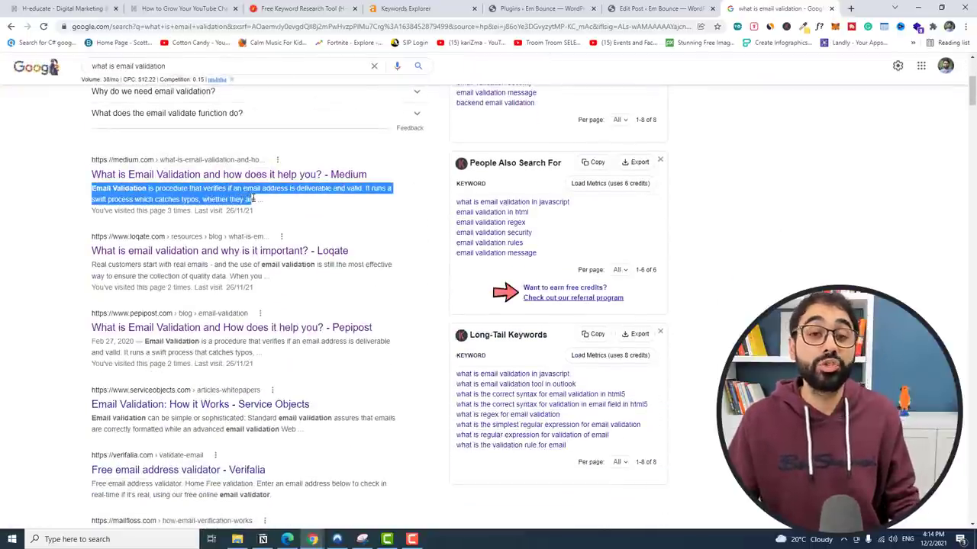
pyautogui.click(253, 198)
pyautogui.moveTo(254, 198); pyautogui.dragTo(91, 189)
# - Enter meta description "What is email validation? What are the reasons you must do it? And how does email validation work? Get to know the answers right now."
pyautogui.click(624, 5)
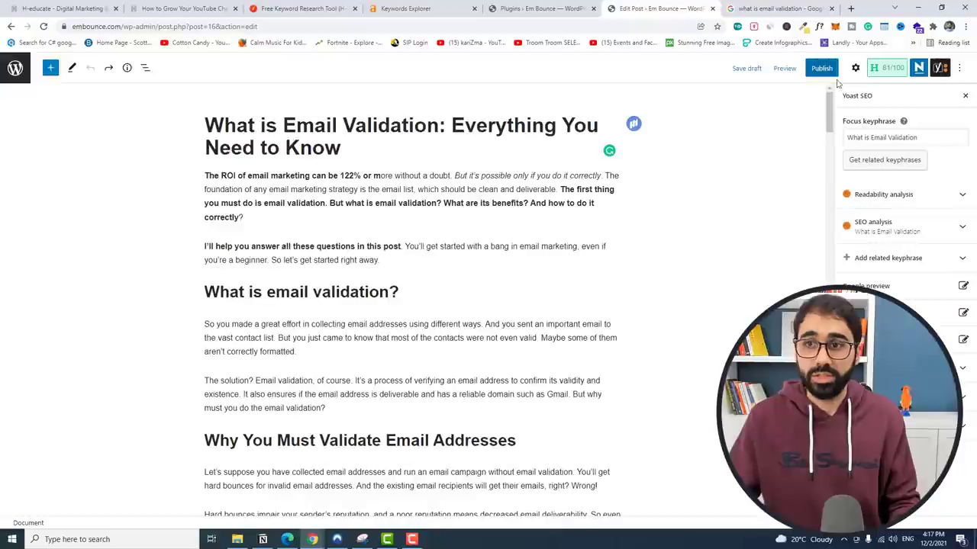
pyautogui.scroll(-20, 811, 271)
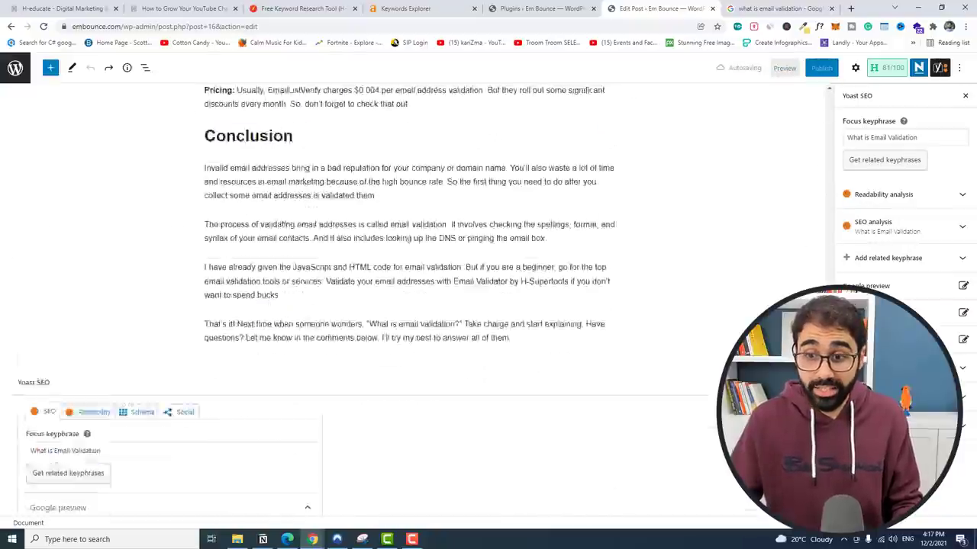
pyautogui.scroll(-6, 207, 360)
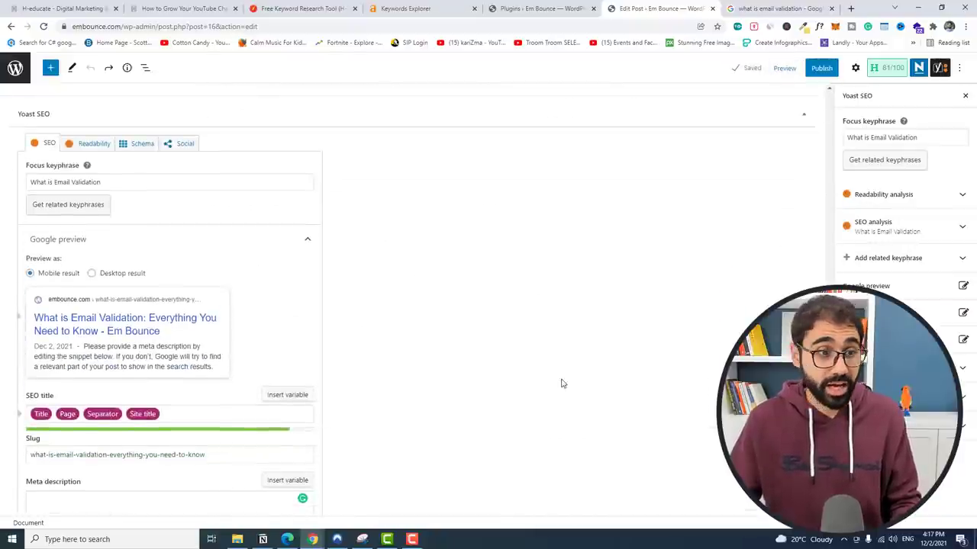
pyautogui.click(137, 348)
pyautogui.scroll(3, 108, 309)
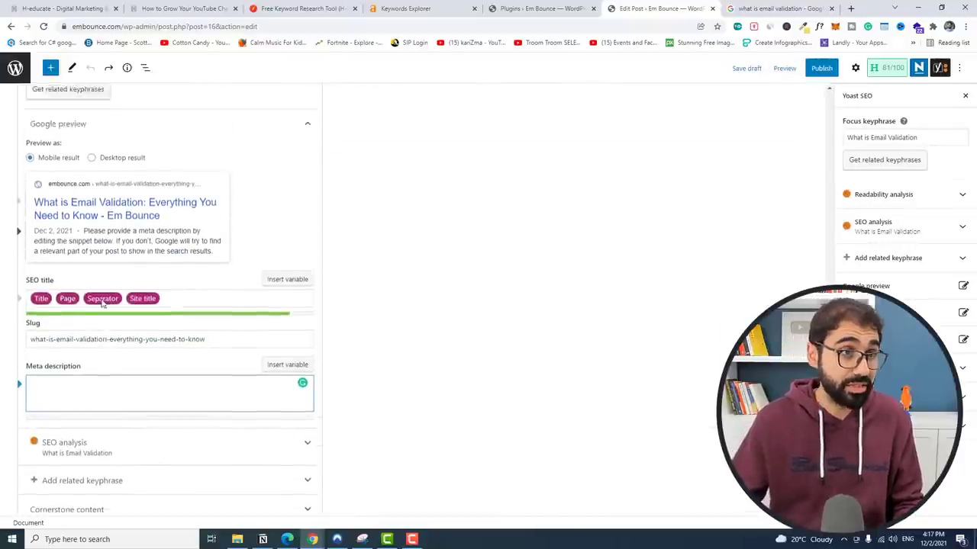
pyautogui.scroll(-3, 117, 348)
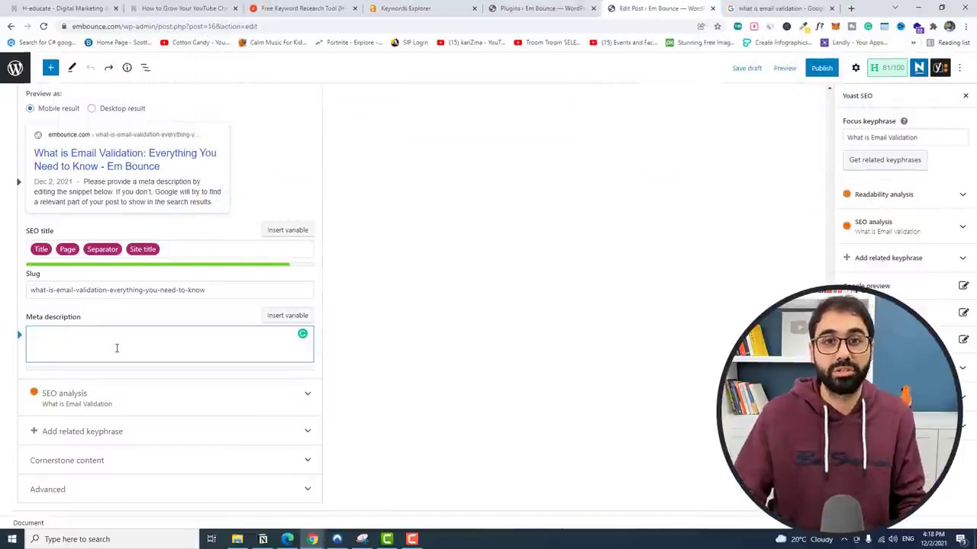
pyautogui.write('What is email validation? What are the reasons you must do it? And how does email validation work? Get to know the answers right now.')
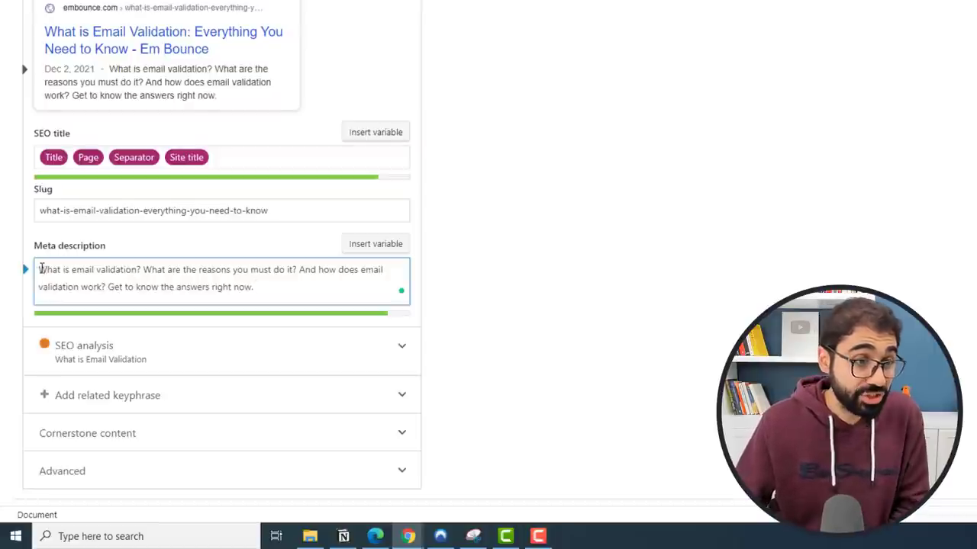
# - Review the keyphrase and the full wording of the new meta description by highlighting them
pyautogui.click(135, 268)
pyautogui.moveTo(138, 269); pyautogui.dragTo(38, 269)
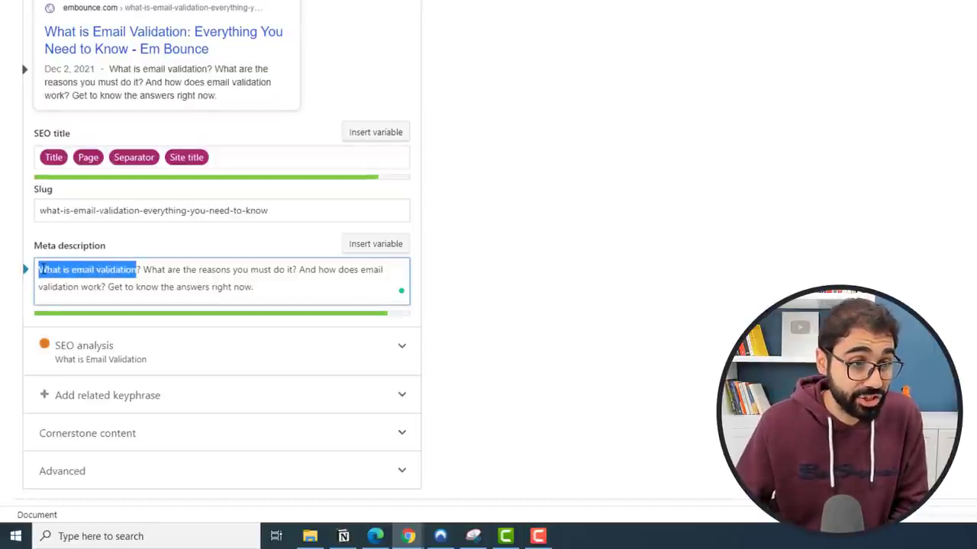
pyautogui.click(38, 269)
pyautogui.click(322, 289)
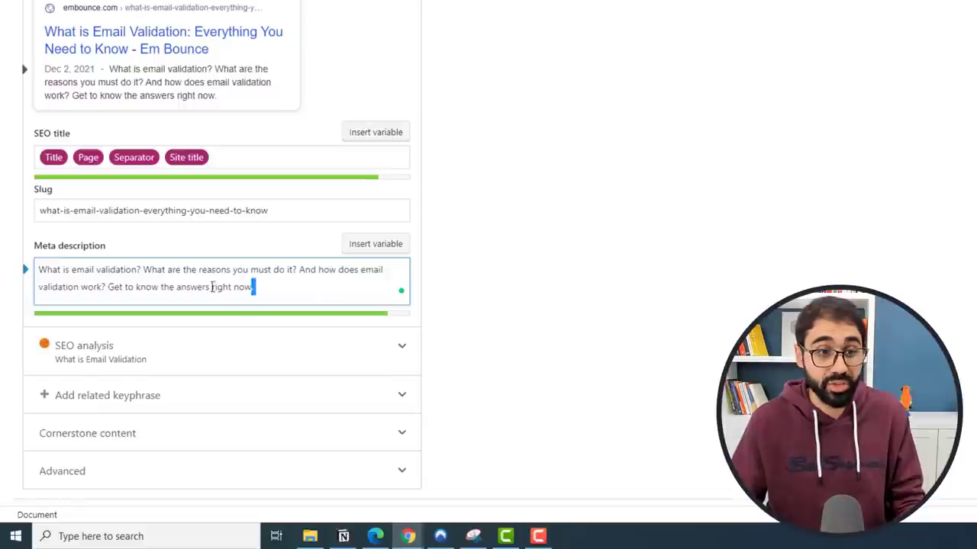
pyautogui.moveTo(212, 287); pyautogui.dragTo(27, 267)
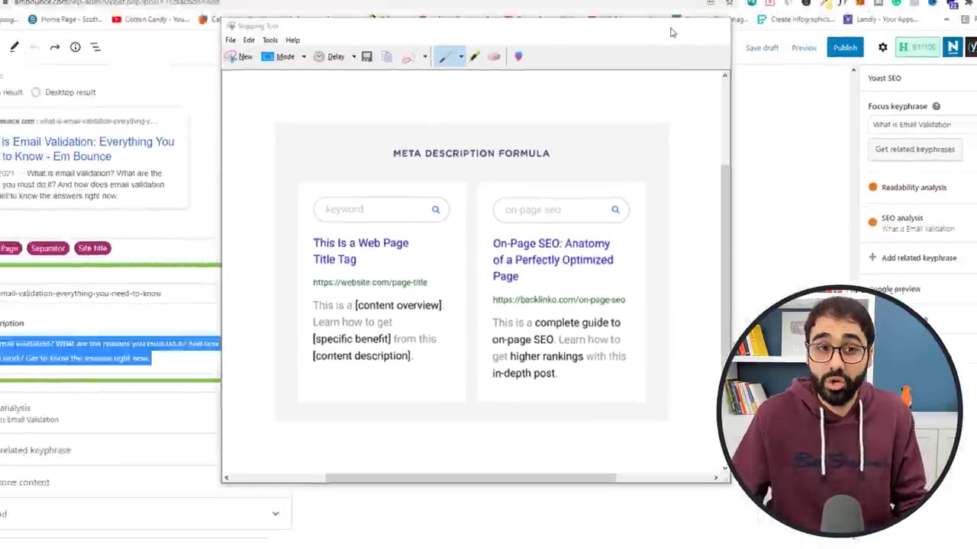
# - Close the meta description formula snip and examine the URL slug of the H-educate article on growing a YouTube channel
pyautogui.hotkey('alt', 'F4')
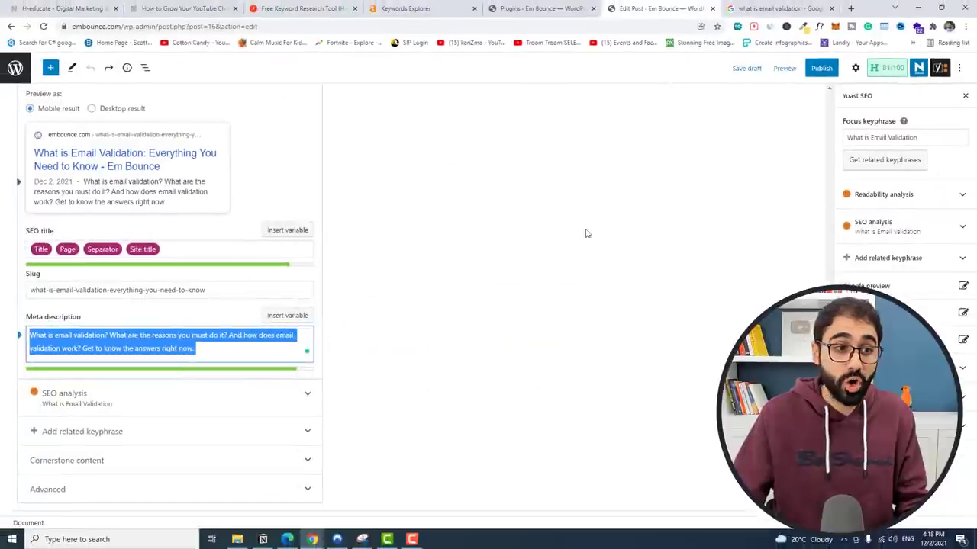
pyautogui.click(216, 344)
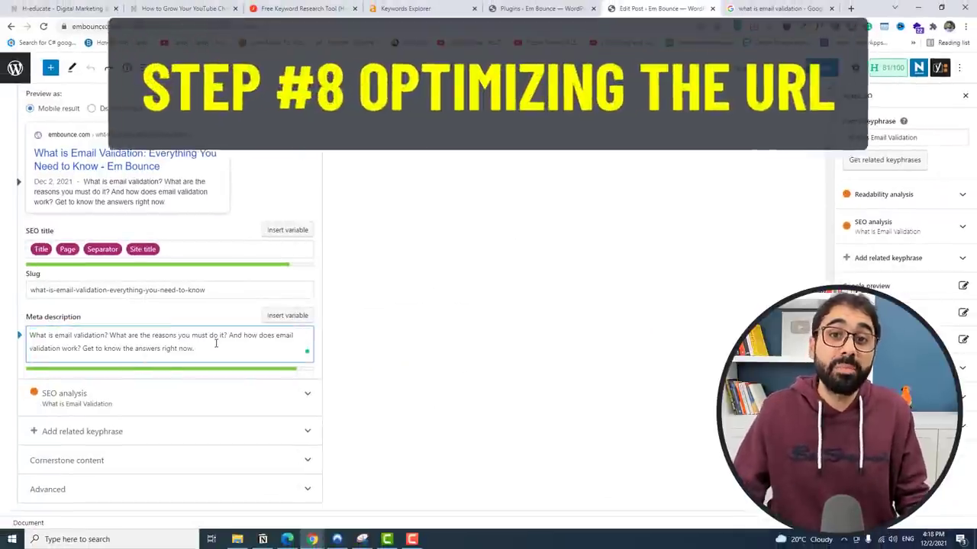
pyautogui.click(184, 9)
pyautogui.moveTo(438, 42); pyautogui.dragTo(150, 69)
pyautogui.click(240, 43)
pyautogui.moveTo(239, 43); pyautogui.dragTo(105, 57)
pyautogui.moveTo(241, 43); pyautogui.dragTo(416, 38)
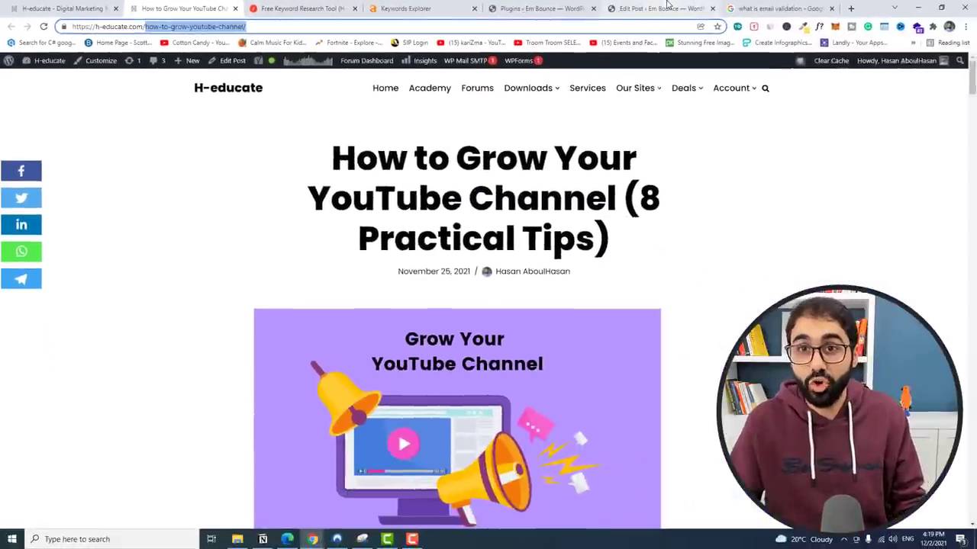
# - Shorten the email validation post's slug in Yoast SEO to what-is-email-validation
pyautogui.click(666, 7)
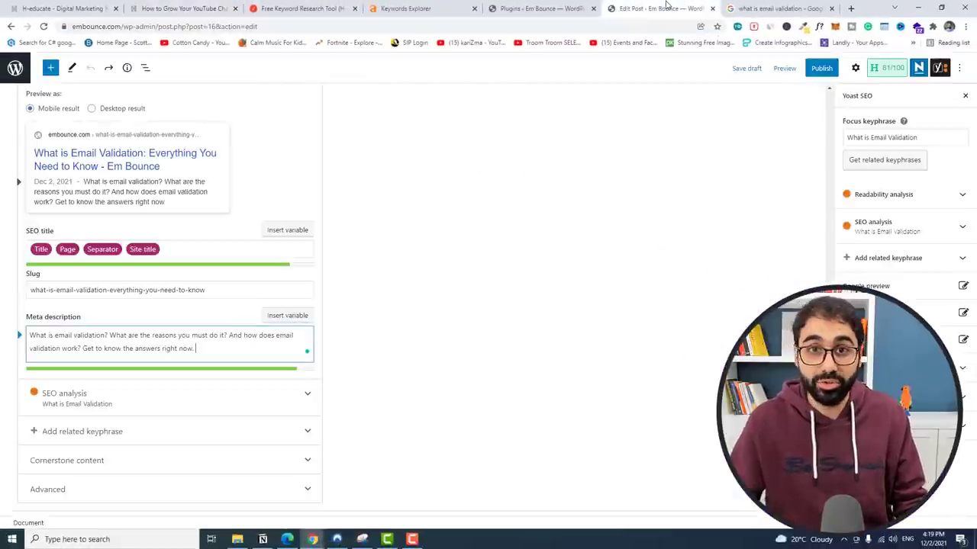
pyautogui.moveTo(218, 295); pyautogui.dragTo(33, 290)
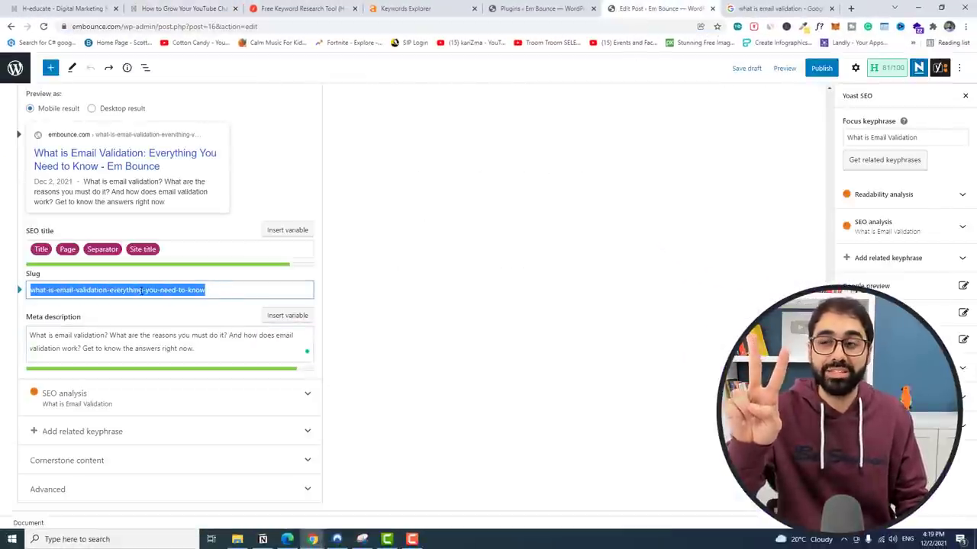
pyautogui.click(139, 289)
pyautogui.moveTo(109, 290); pyautogui.dragTo(205, 289)
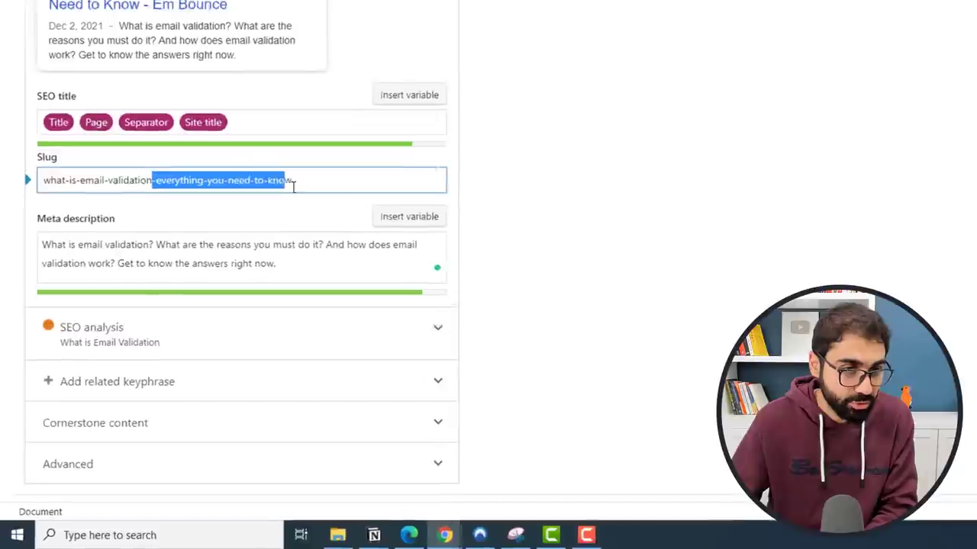
pyautogui.press('BackSpace')
pyautogui.tripleClick(181, 168)
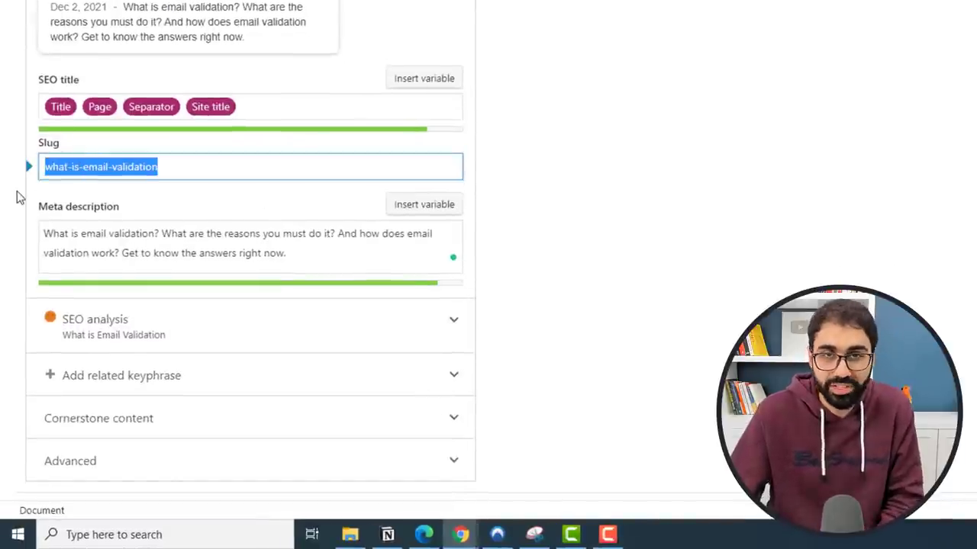
pyautogui.click(130, 170)
pyautogui.tripleClick(106, 177)
pyautogui.click(114, 190)
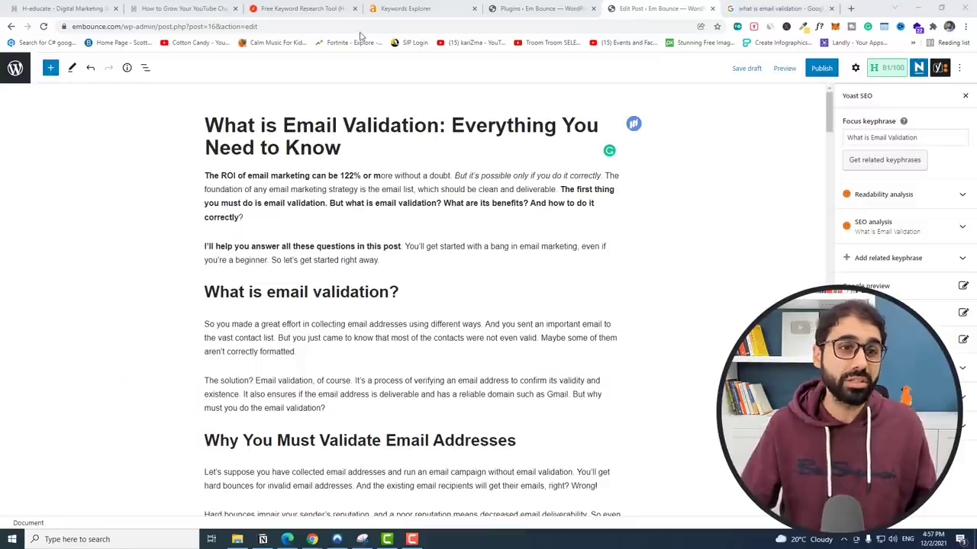
# - Examine how images are used throughout the H-educate article on growing a YouTube channel
pyautogui.click(217, 6)
pyautogui.scroll(-10, 766, 177)
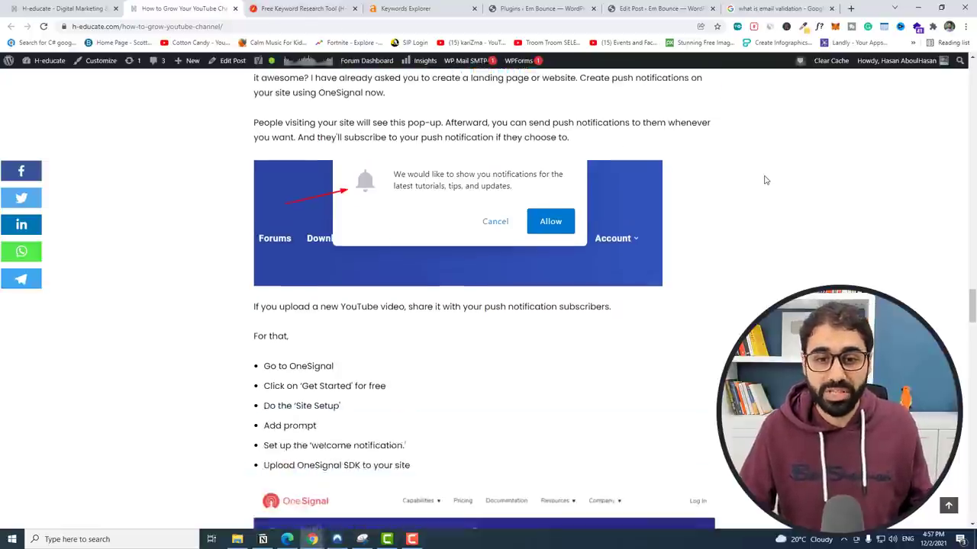
pyautogui.scroll(-3, 763, 181)
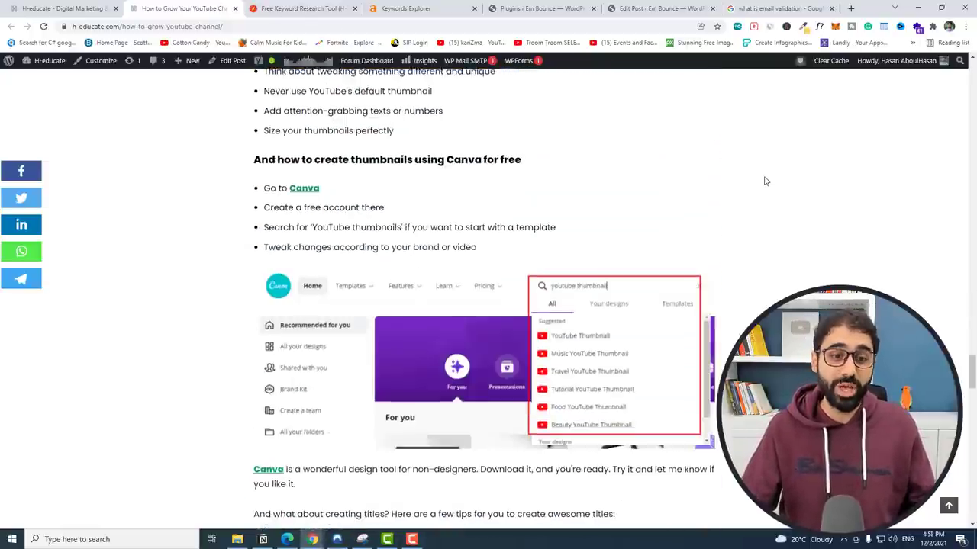
pyautogui.scroll(5, 763, 180)
pyautogui.scroll(-2, 704, 235)
pyautogui.scroll(8, 704, 236)
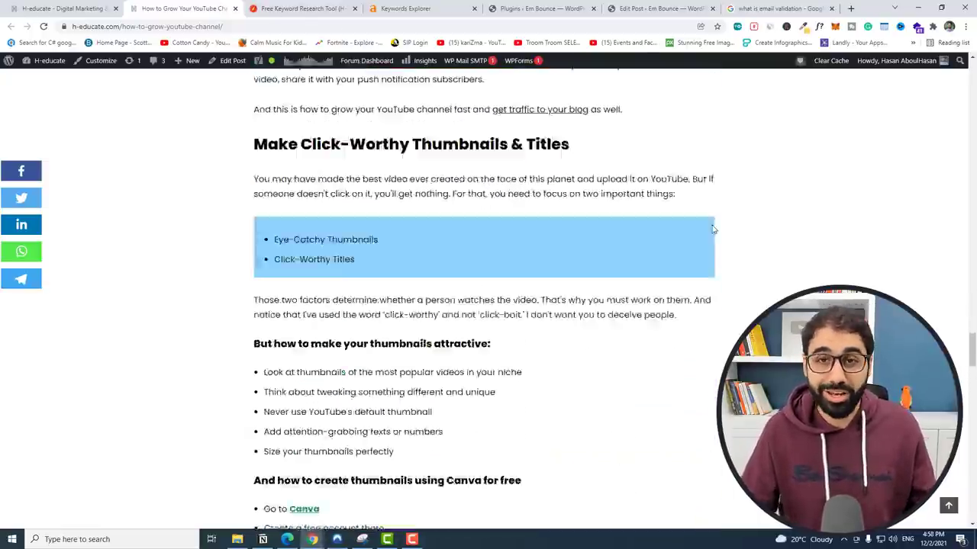
# - Open Canva in a new browser tab beside the post draft and create a blank Blog Banner design
pyautogui.click(660, 8)
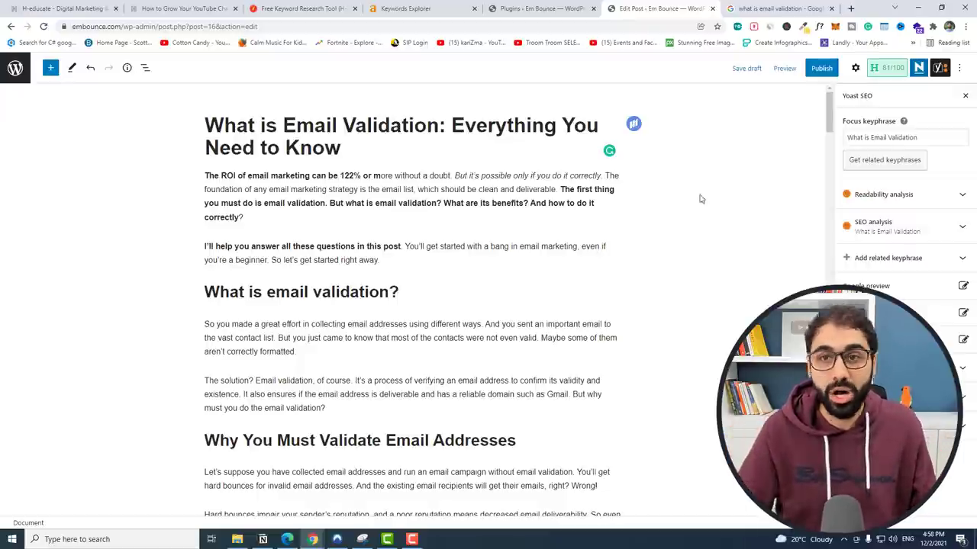
pyautogui.rightClick(620, 8)
pyautogui.click(639, 13)
pyautogui.write('canva')
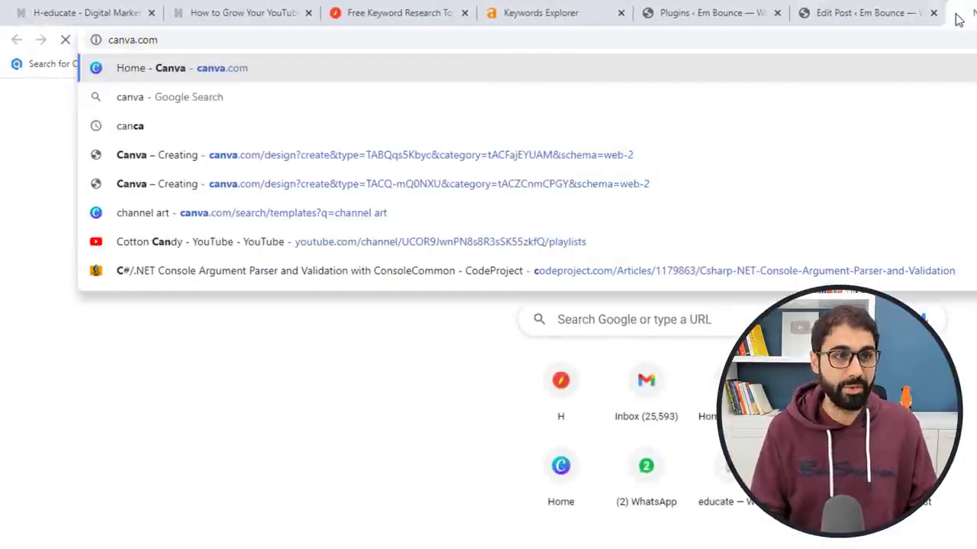
pyautogui.press('Return')
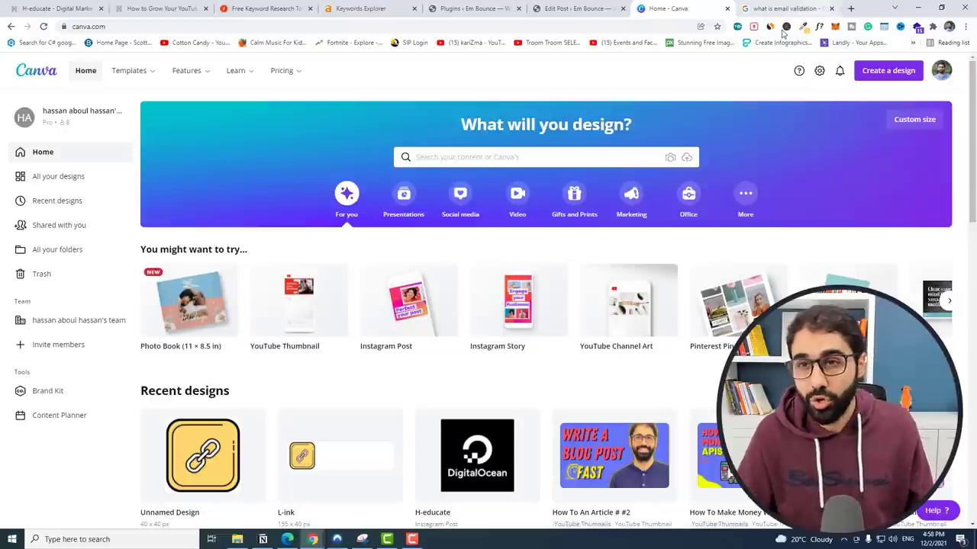
pyautogui.click(888, 74)
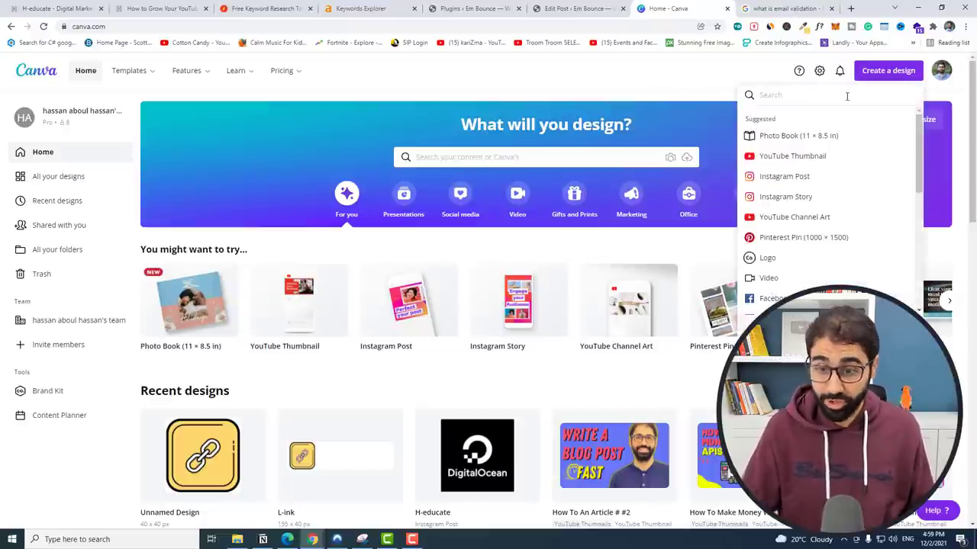
pyautogui.write('blog')
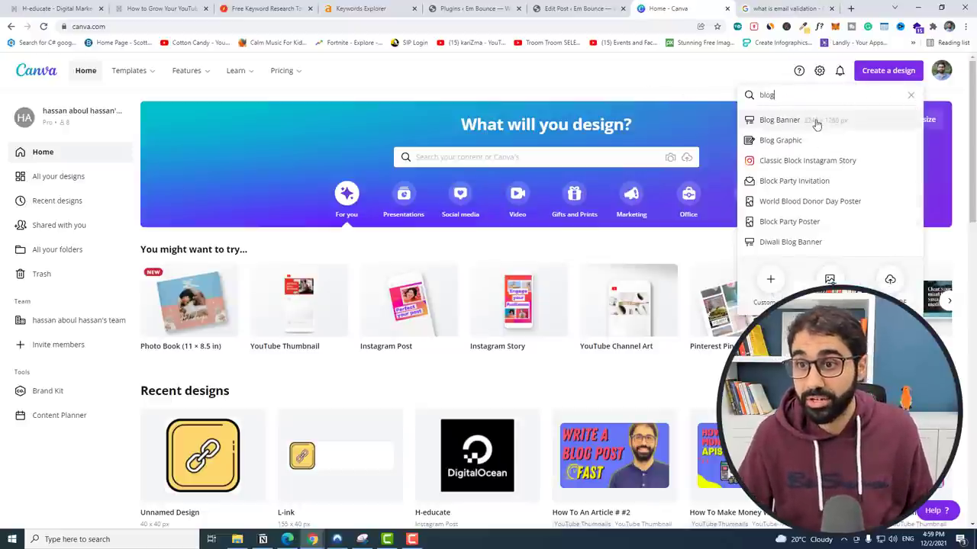
pyautogui.click(816, 122)
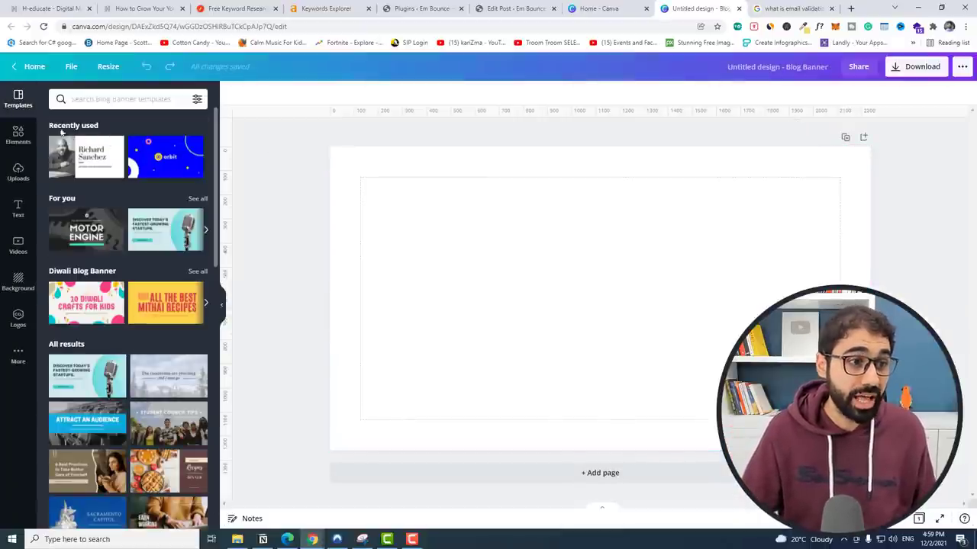
# - Fill the blank banner's background with the light blue brand color
pyautogui.click(477, 197)
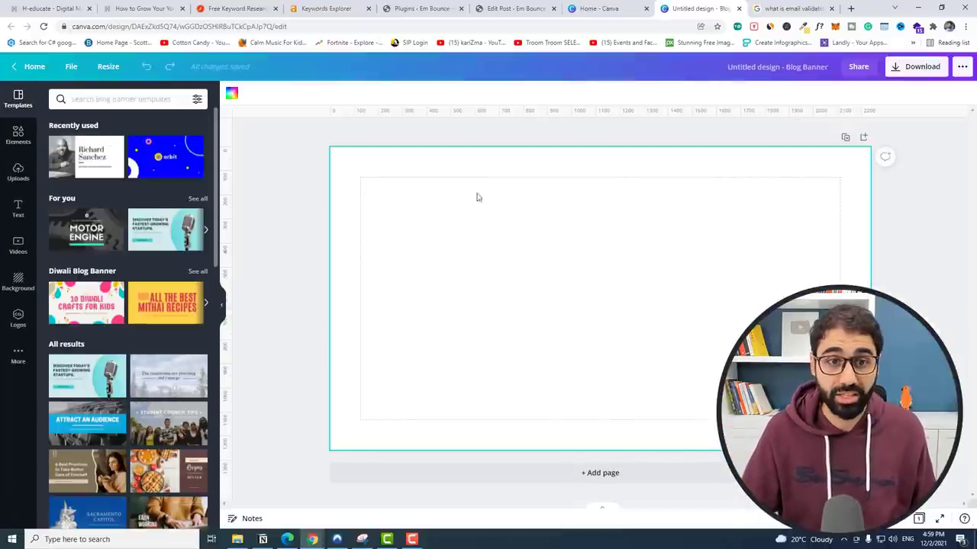
pyautogui.click(232, 95)
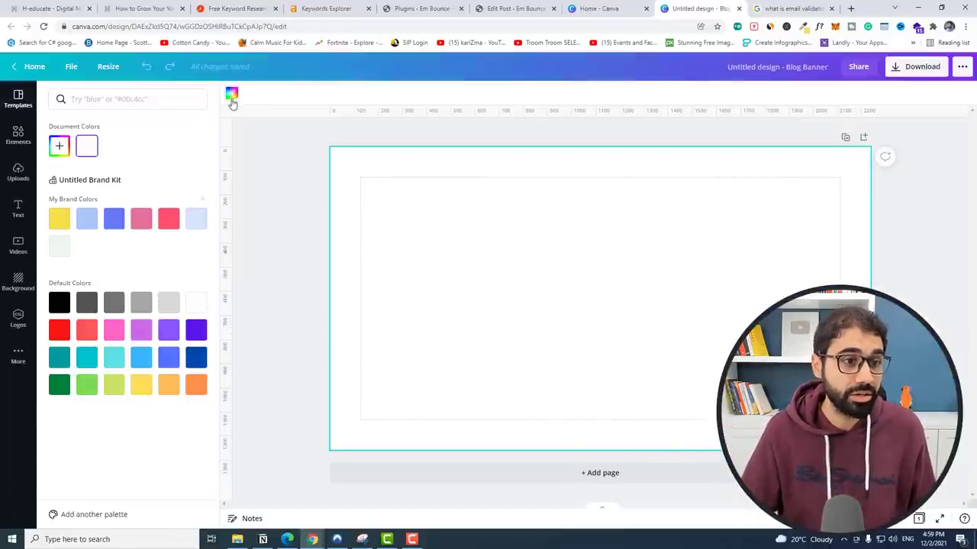
pyautogui.click(86, 219)
pyautogui.click(296, 198)
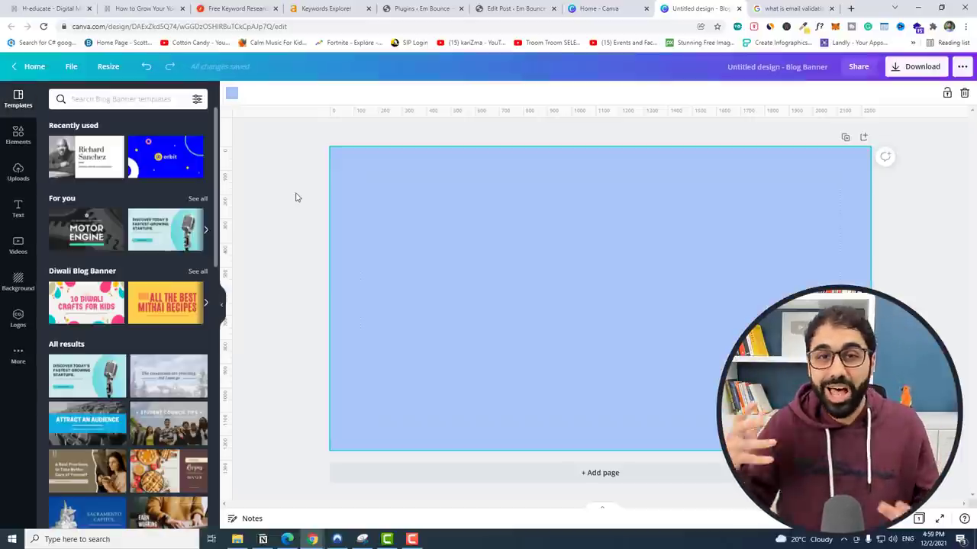
# - Examine the featured image designs of the posts on the H-educate home page
pyautogui.click(50, 8)
pyautogui.scroll(10, 763, 220)
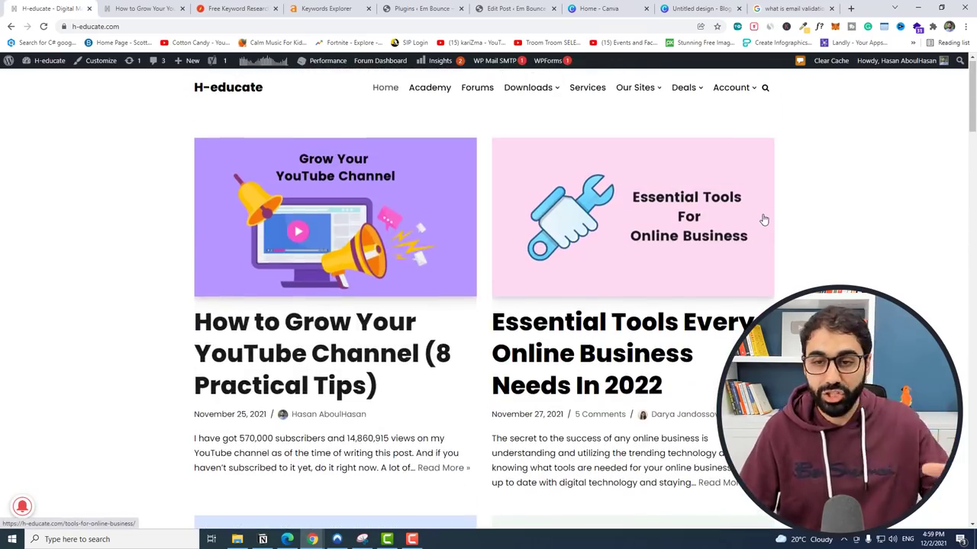
pyautogui.scroll(-8, 763, 219)
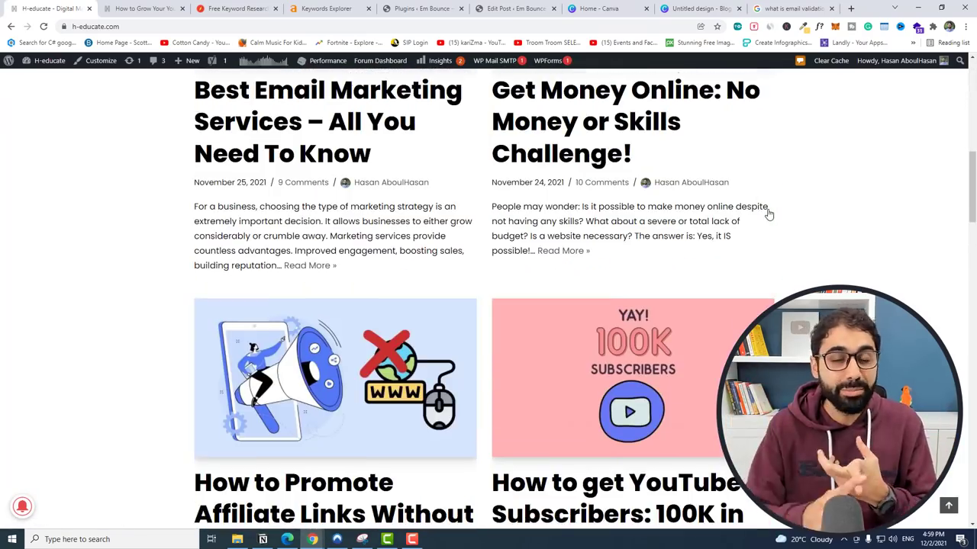
pyautogui.scroll(-6, 761, 214)
pyautogui.scroll(12, 755, 214)
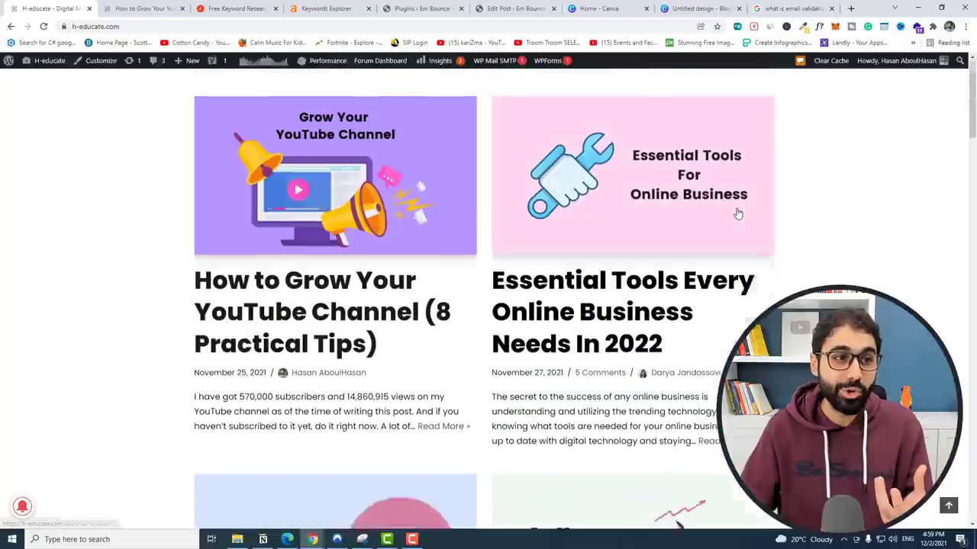
pyautogui.scroll(1, 738, 214)
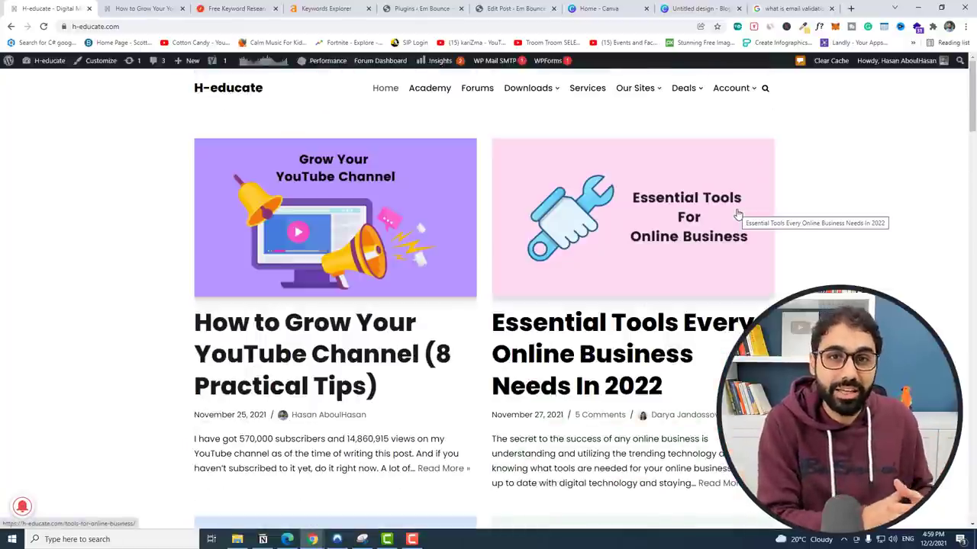
# - Return to the Canva blog banner and search the elements library for "email"
pyautogui.click(708, 8)
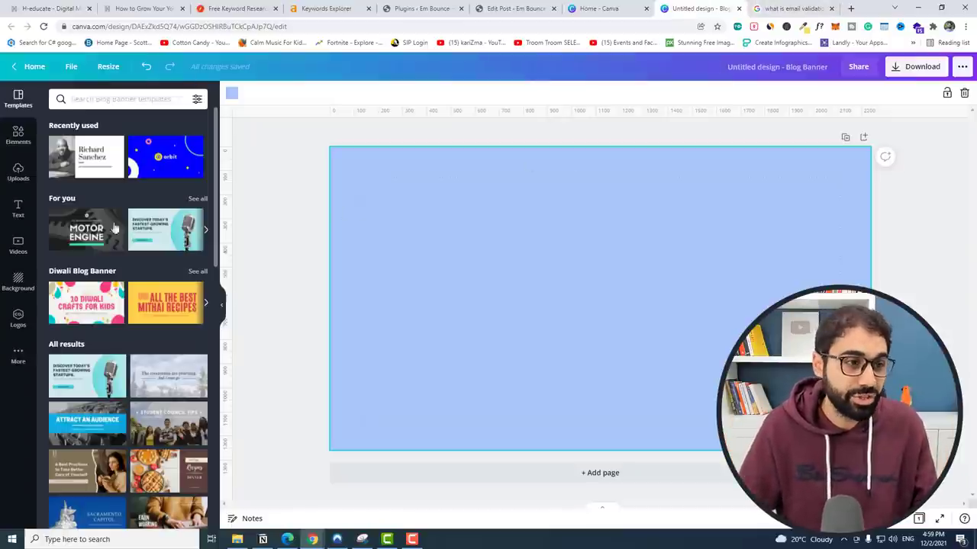
pyautogui.click(19, 137)
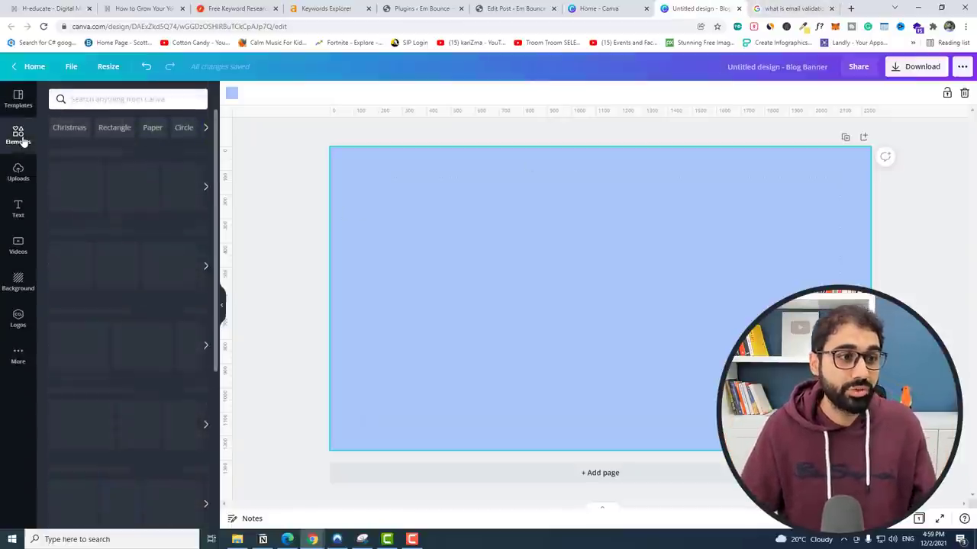
pyautogui.click(127, 99)
pyautogui.click(277, 165)
pyautogui.click(125, 99)
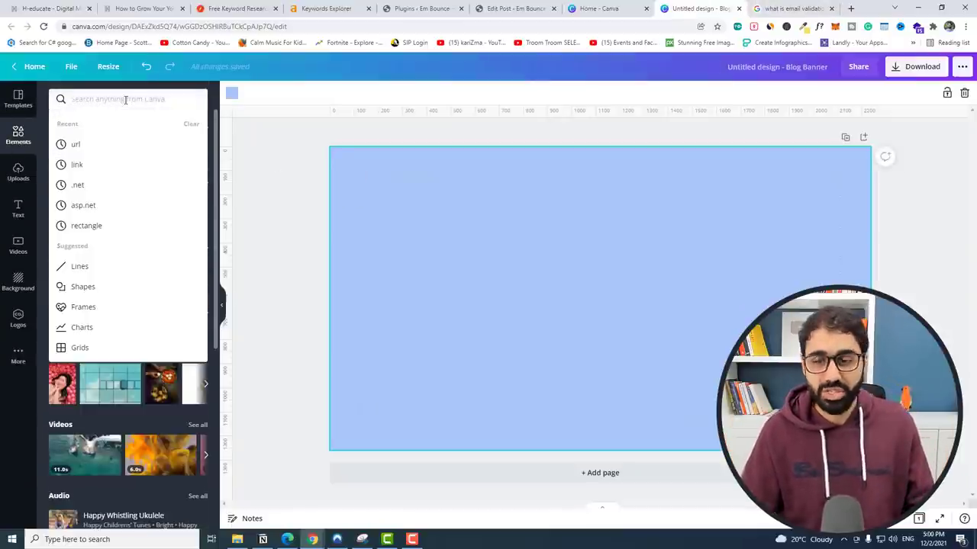
pyautogui.write('email')
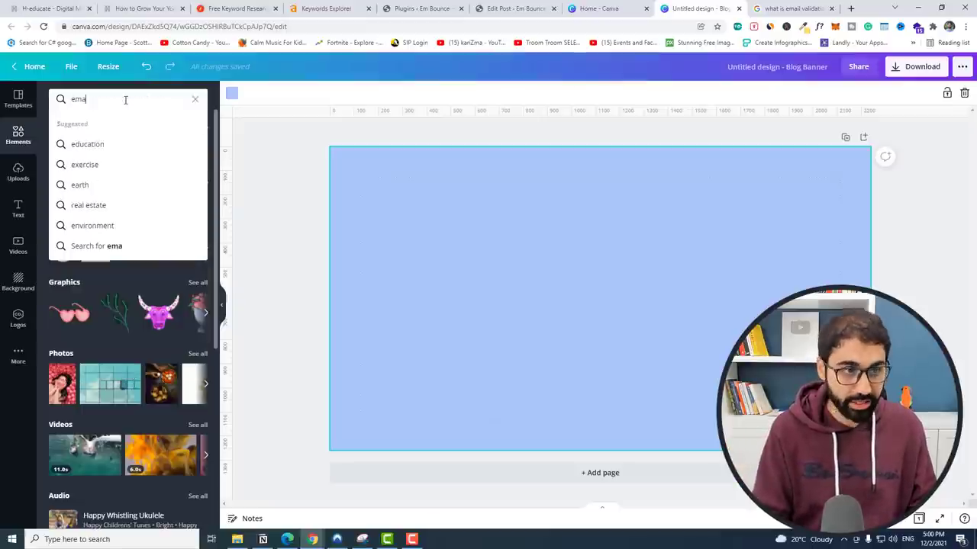
pyautogui.press('Return')
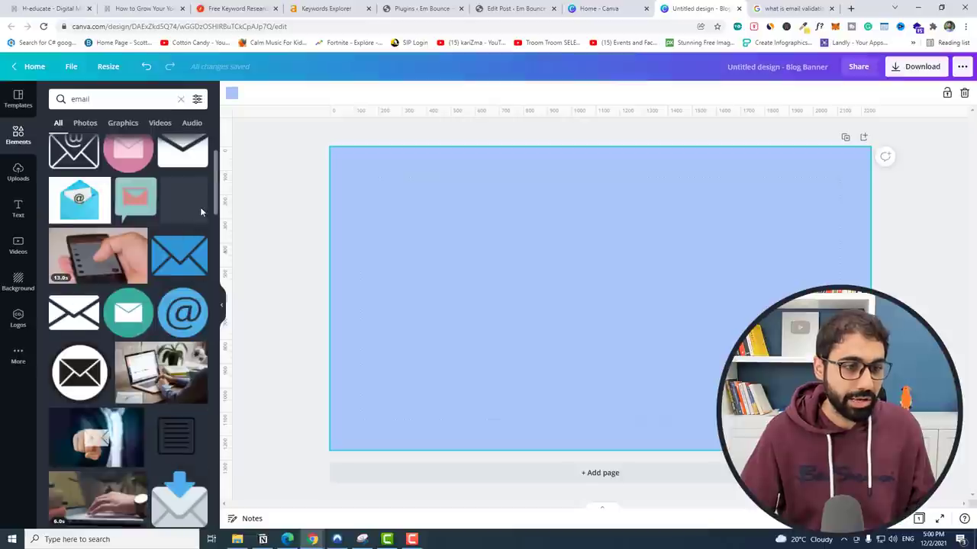
# - Add the orange open envelope graphic with the red @ letter to the banner, enlarge it and center it
pyautogui.scroll(-5, 151, 338)
pyautogui.click(128, 246)
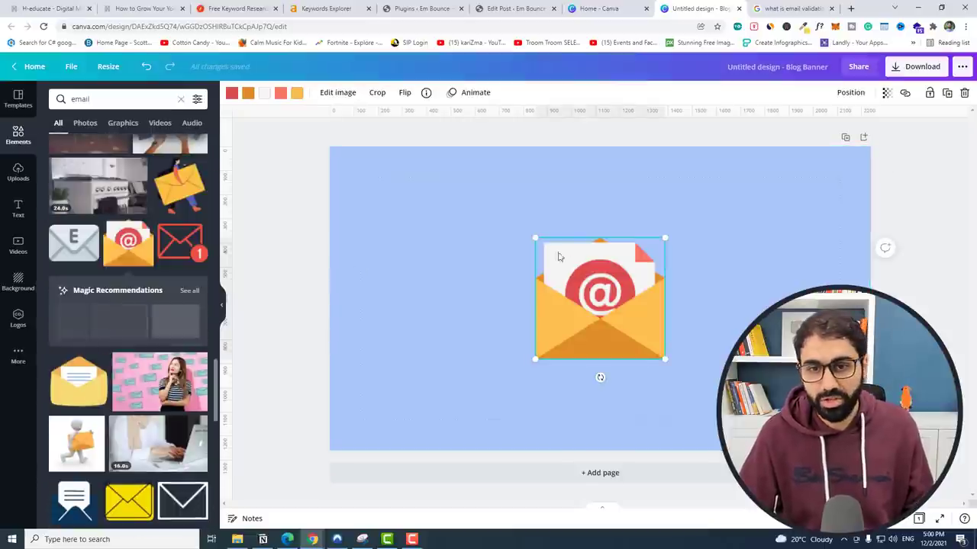
pyautogui.moveTo(535, 238); pyautogui.dragTo(470, 181)
pyautogui.moveTo(610, 249); pyautogui.dragTo(641, 276)
pyautogui.click(416, 267)
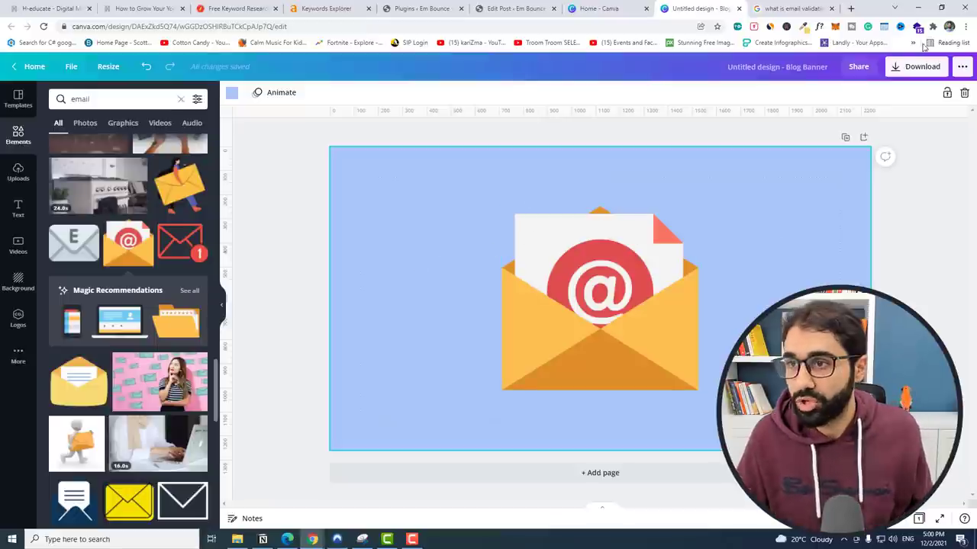
# - Download the email banner as a JPG and return to the email validation post in WordPress
pyautogui.click(921, 68)
pyautogui.click(887, 136)
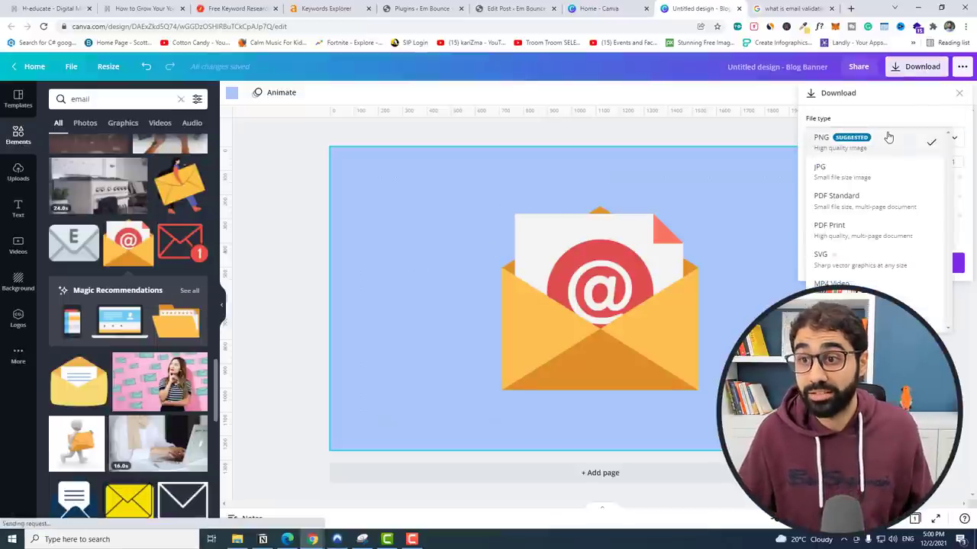
pyautogui.click(863, 173)
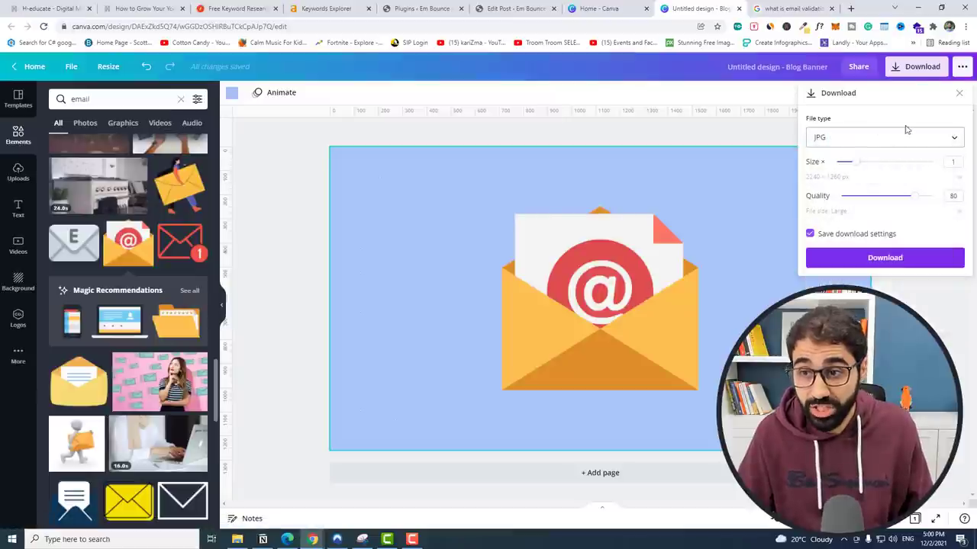
pyautogui.click(887, 259)
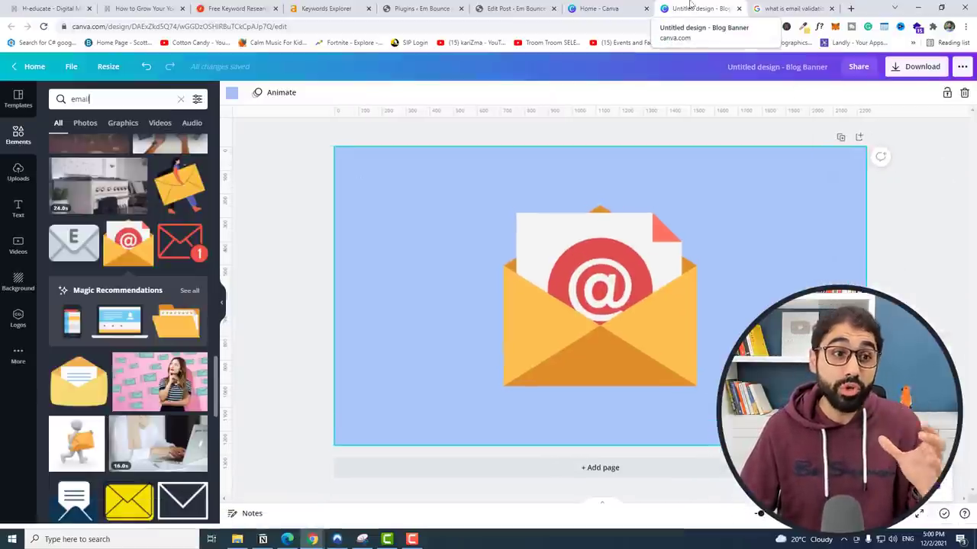
pyautogui.click(516, 8)
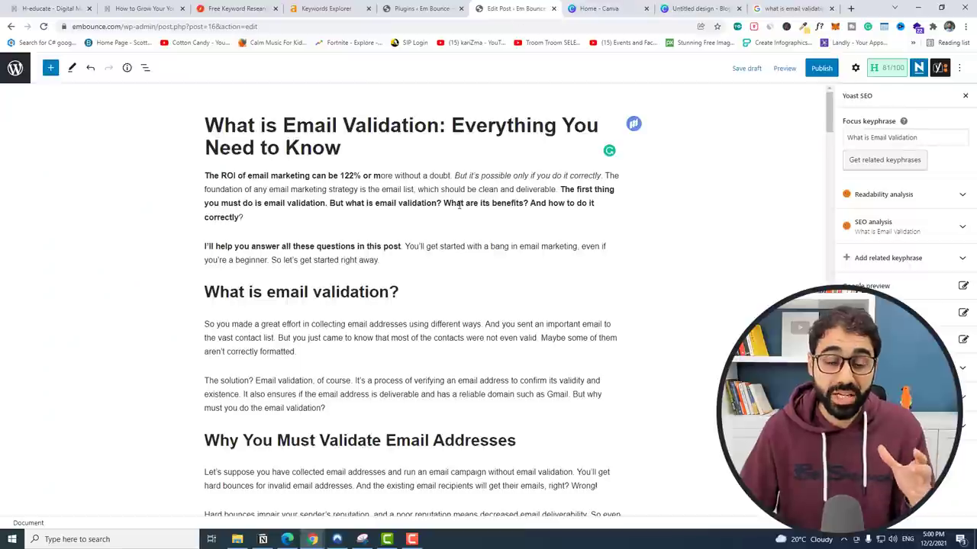
# - Download the email banner converted to WebP from Convertio and return to the email validation post in WordPress
pyautogui.click(696, 9)
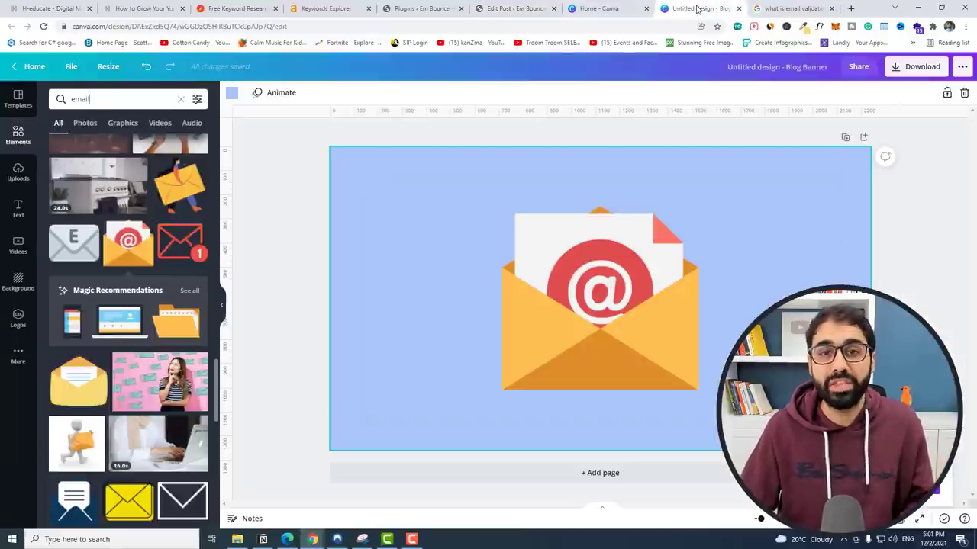
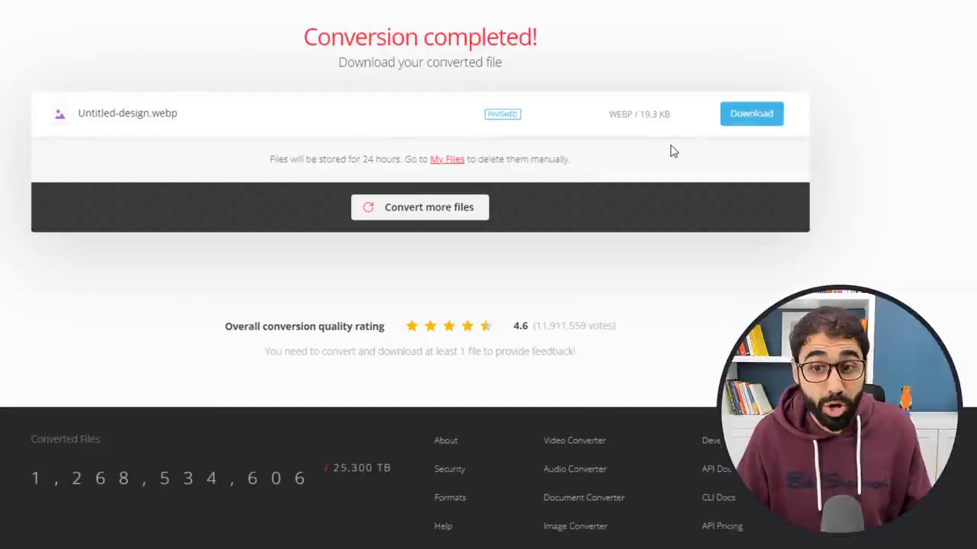
pyautogui.click(751, 114)
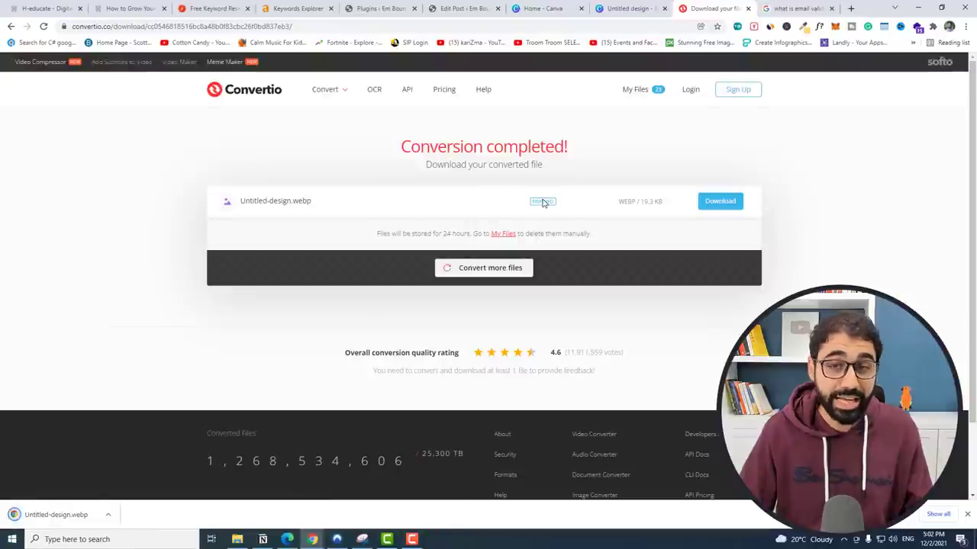
pyautogui.click(461, 8)
# - Insert an image block above the paragraph introducing the top reasons to validate and upload Untitled-design.webp into it
pyautogui.scroll(-4, 499, 288)
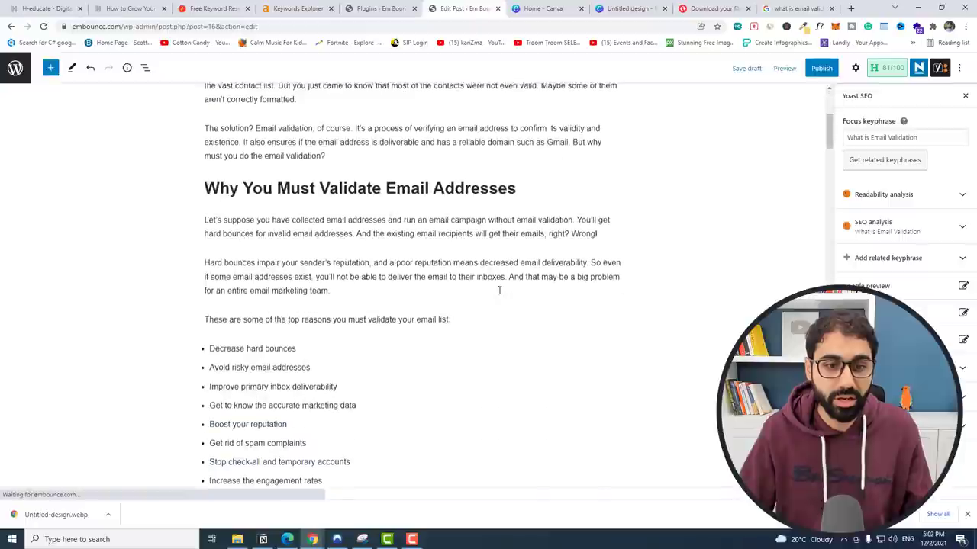
pyautogui.click(395, 303)
pyautogui.press('Return')
pyautogui.click(611, 318)
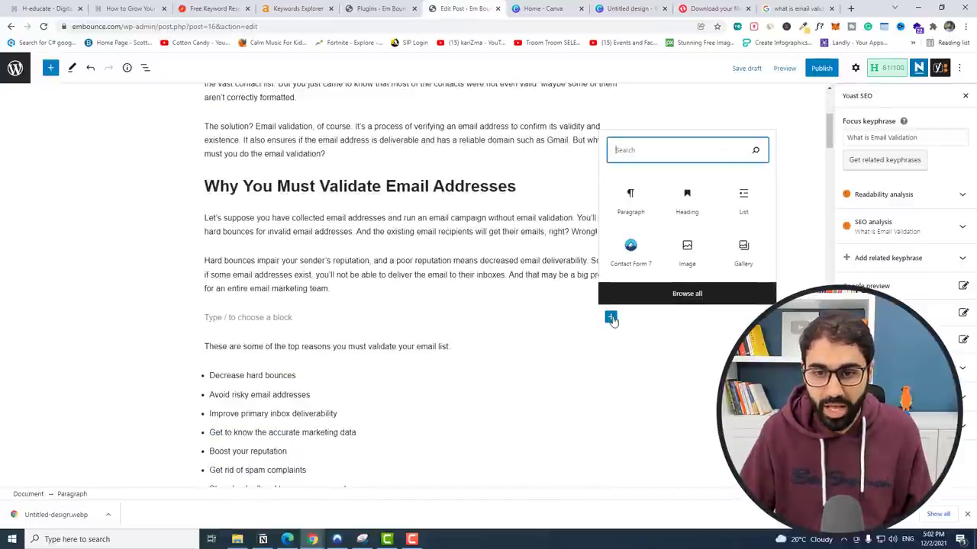
pyautogui.click(686, 256)
pyautogui.click(229, 383)
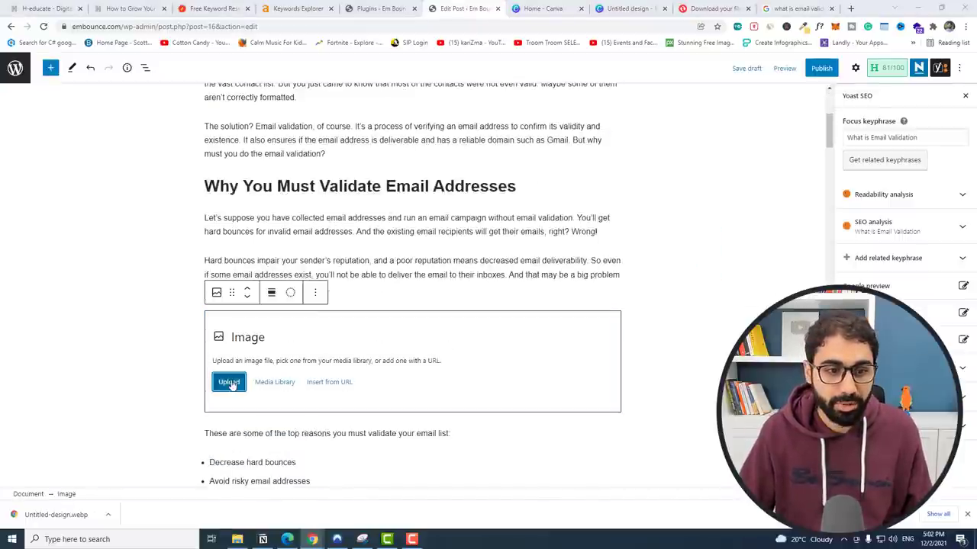
pyautogui.click(630, 222)
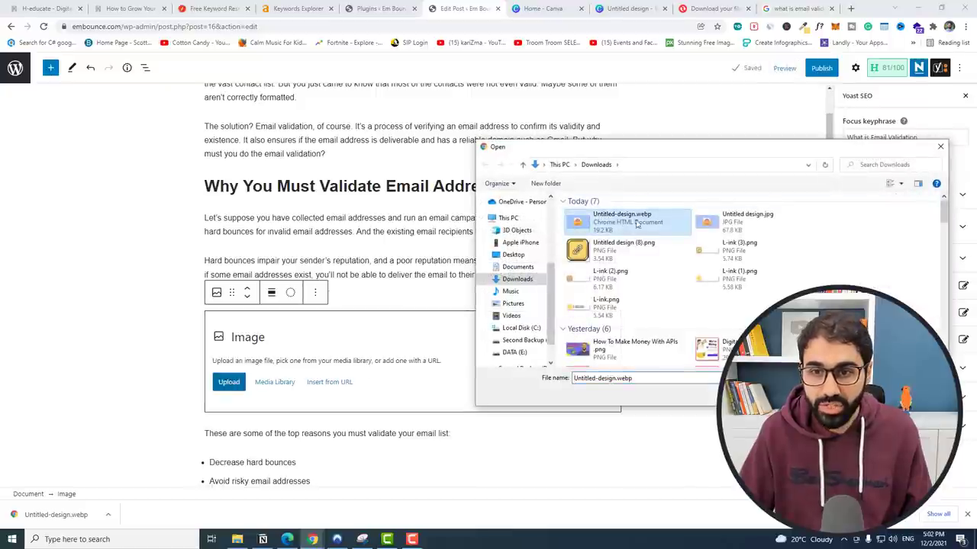
pyautogui.press('Return')
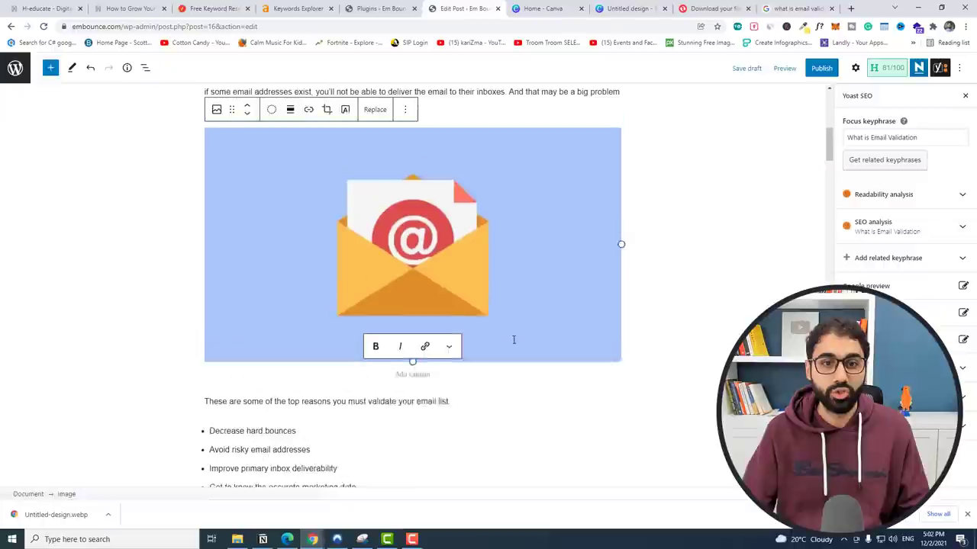
# - Shrink the email envelope image to about three quarters of the text width and align it to the center
pyautogui.moveTo(622, 261); pyautogui.dragTo(524, 226)
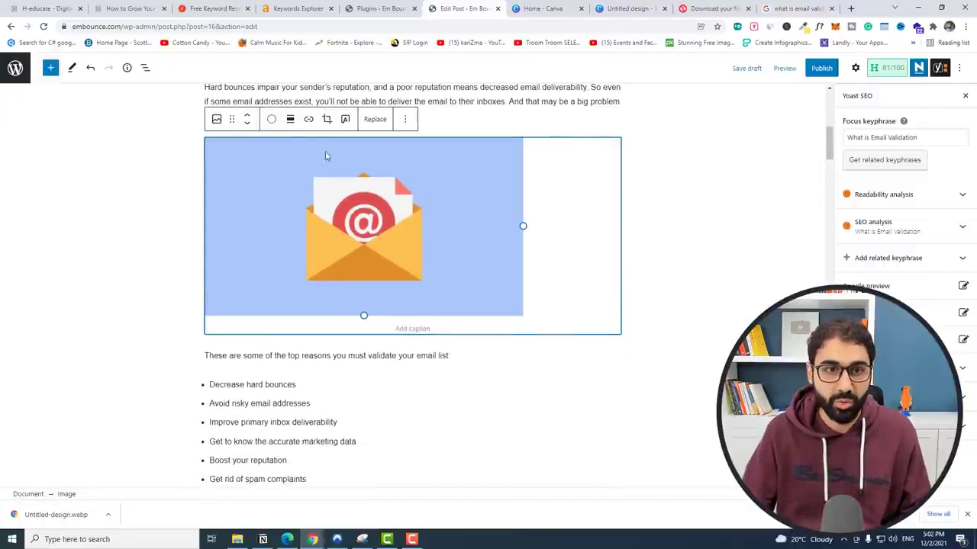
pyautogui.click(289, 119)
pyautogui.click(324, 172)
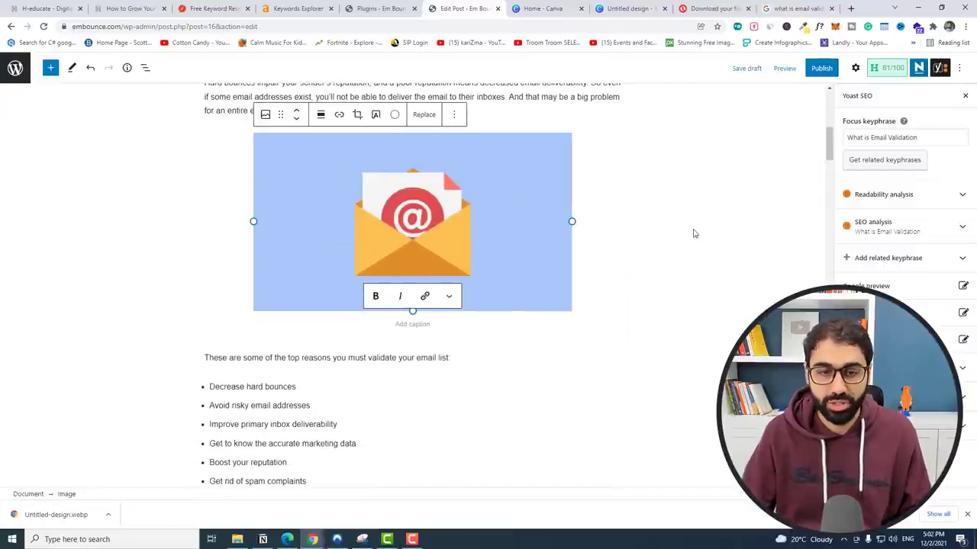
pyautogui.click(689, 281)
pyautogui.scroll(2, 687, 294)
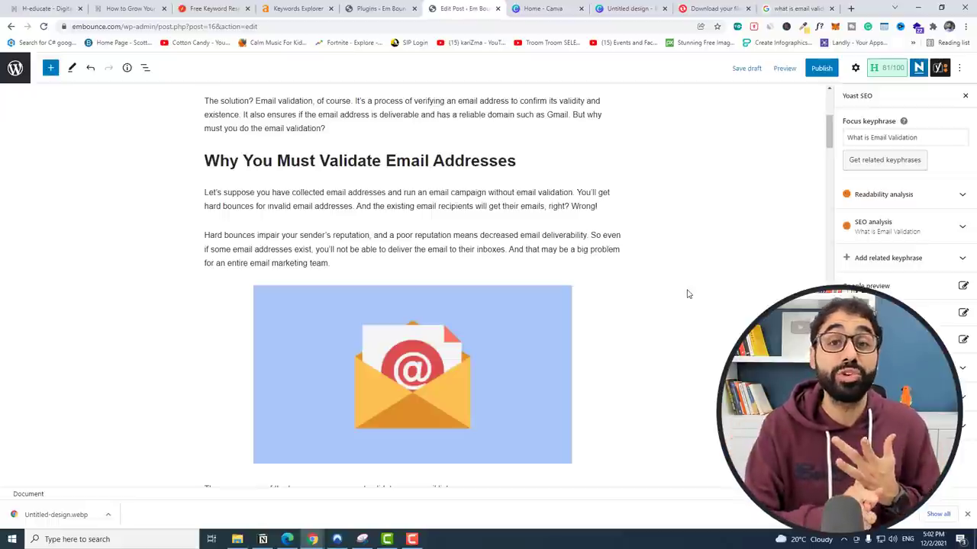
# - Switch to Canva, create a new Infographic design and apply the teal Alan Turing education template
pyautogui.click(543, 7)
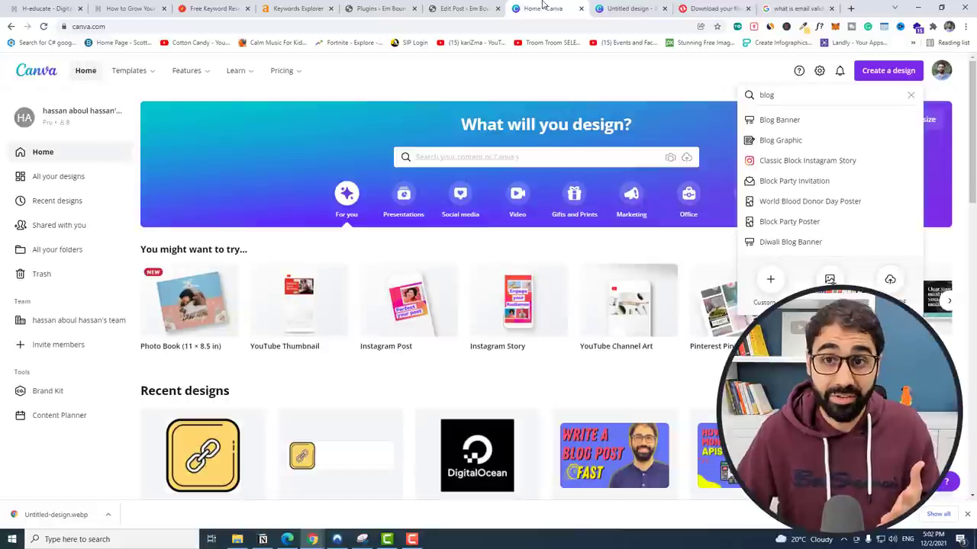
pyautogui.doubleClick(819, 94)
pyautogui.press('BackSpace')
pyautogui.write('inf')
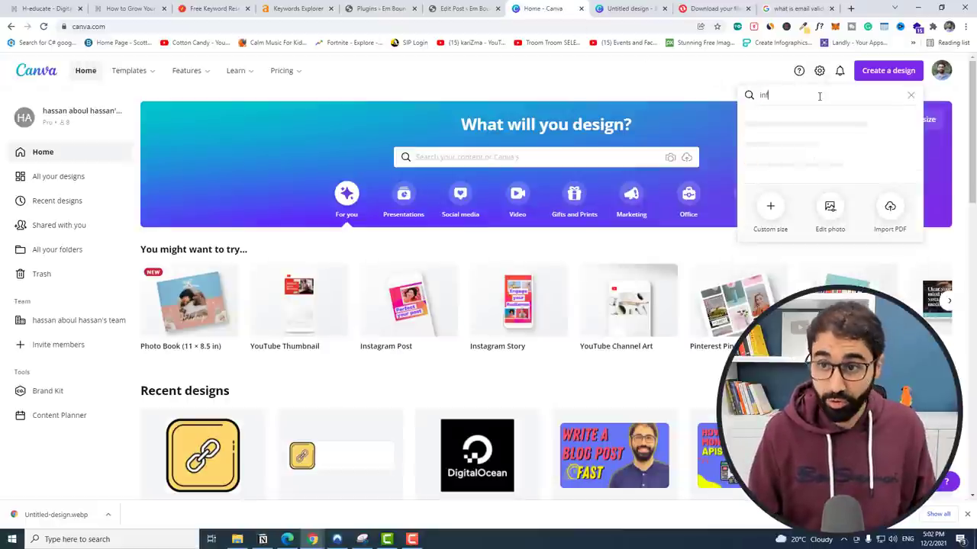
pyautogui.click(794, 120)
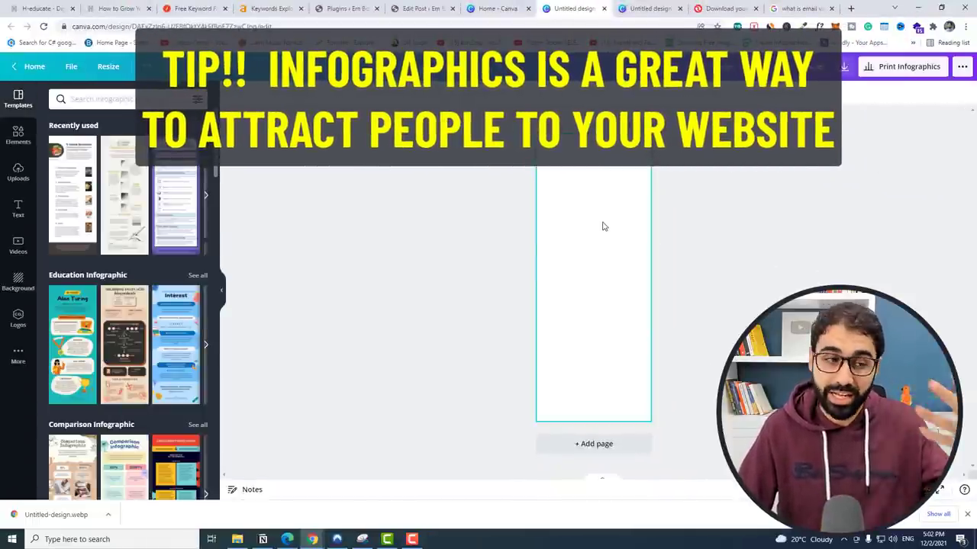
pyautogui.click(85, 294)
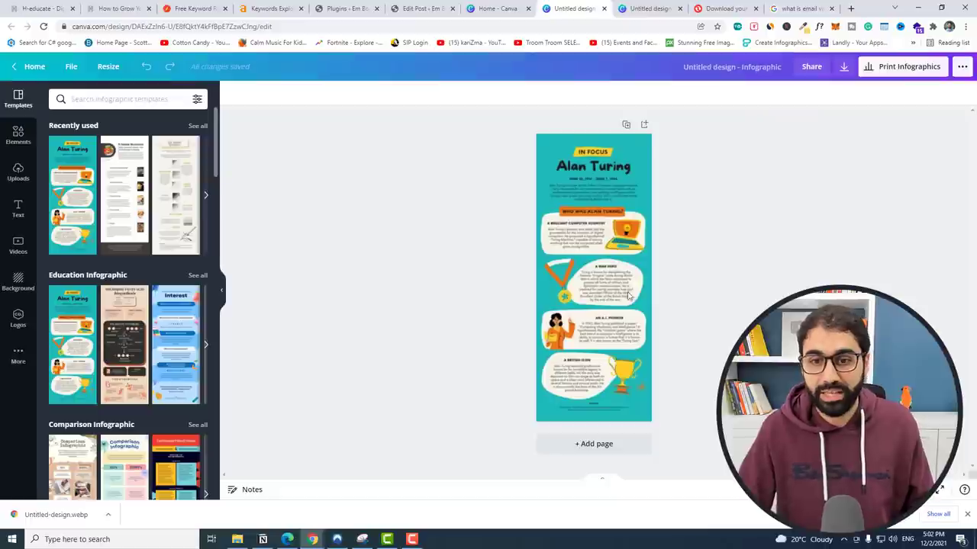
pyautogui.click(584, 347)
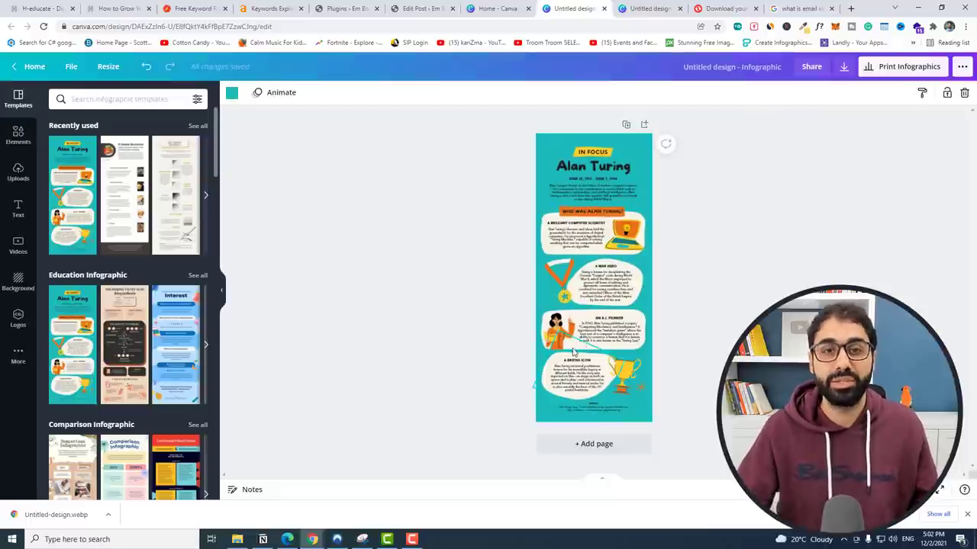
# - Return to the WordPress post and review its opening sections and the placement of the envelope image
pyautogui.click(423, 6)
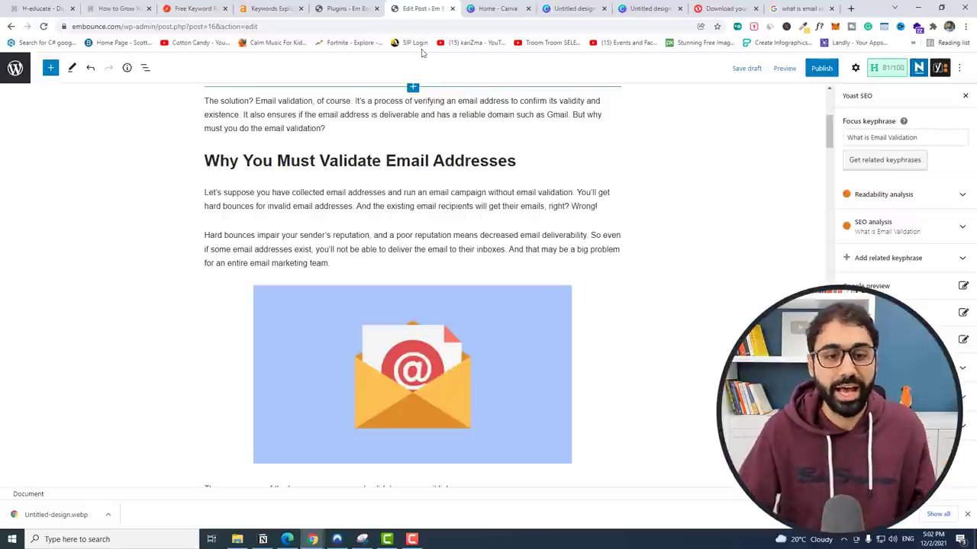
pyautogui.click(487, 381)
pyautogui.click(692, 306)
pyautogui.click(441, 362)
pyautogui.click(653, 329)
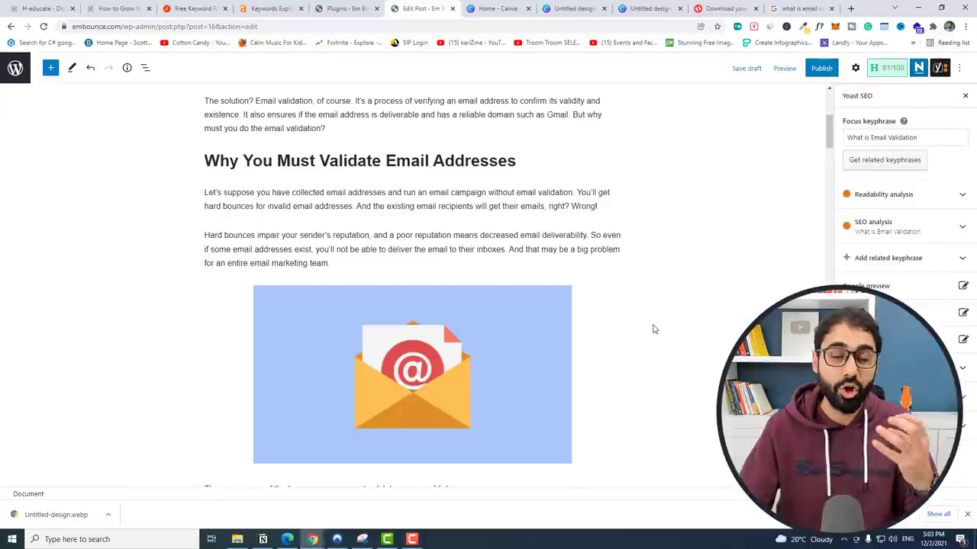
pyautogui.scroll(4, 653, 329)
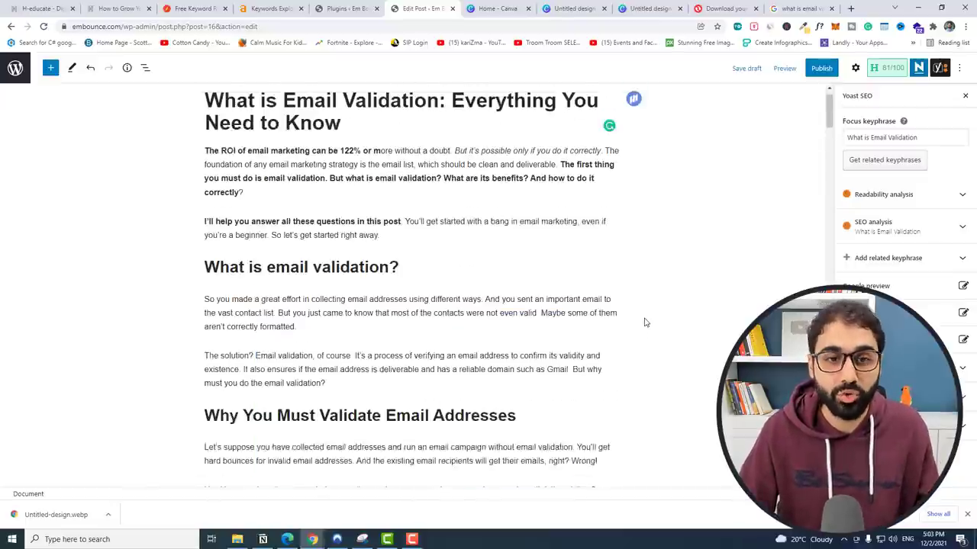
pyautogui.scroll(-3, 639, 336)
pyautogui.scroll(-2, 639, 336)
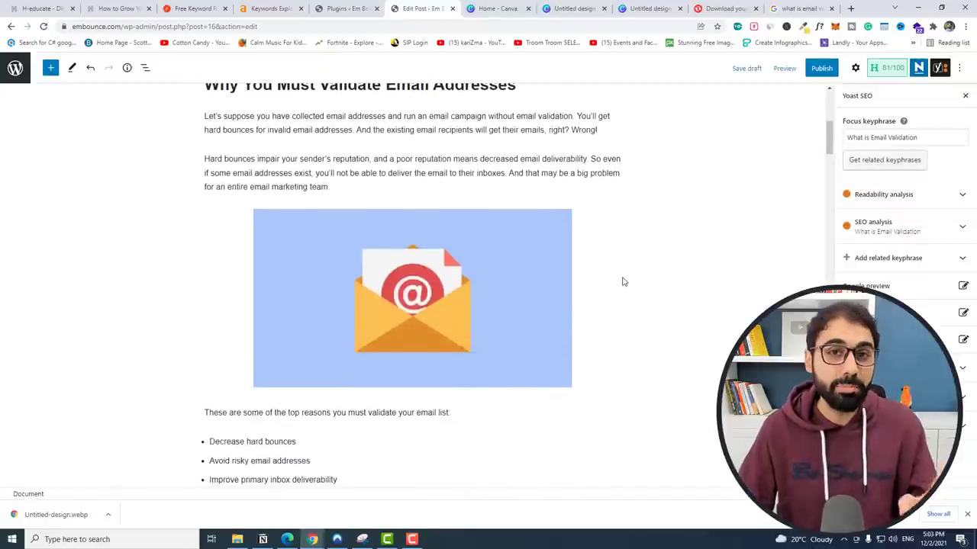
# - Set the envelope image's alt text to "what is email validation"
pyautogui.click(382, 249)
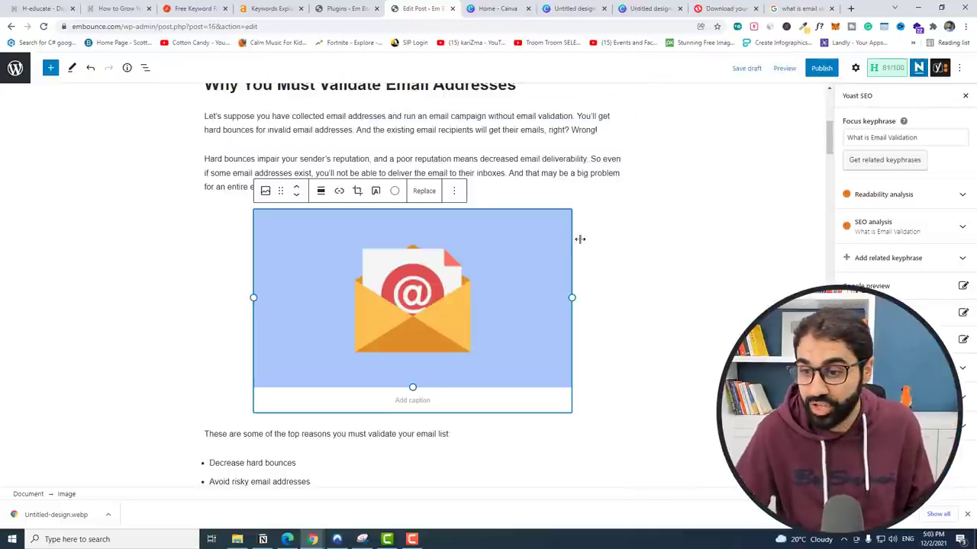
pyautogui.click(856, 68)
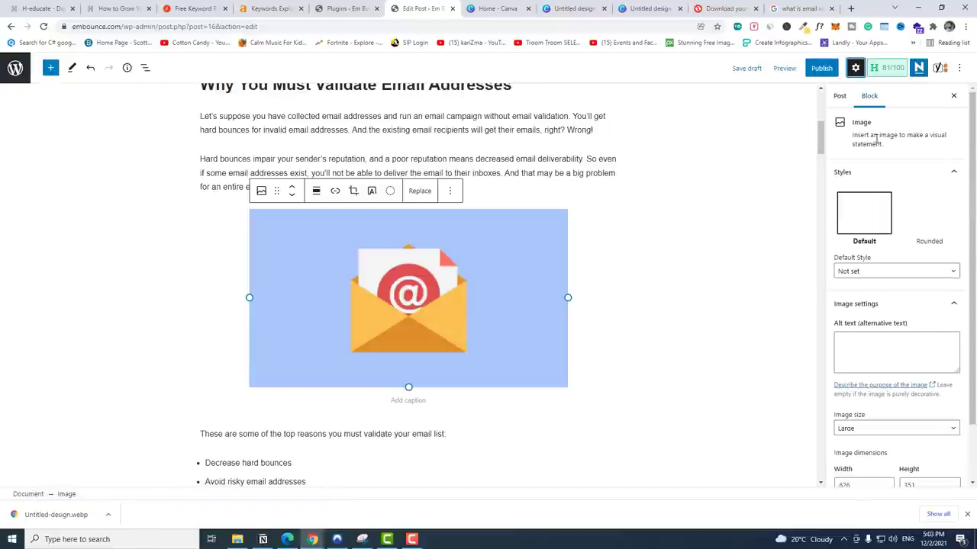
pyautogui.scroll(-1, 876, 139)
pyautogui.click(857, 269)
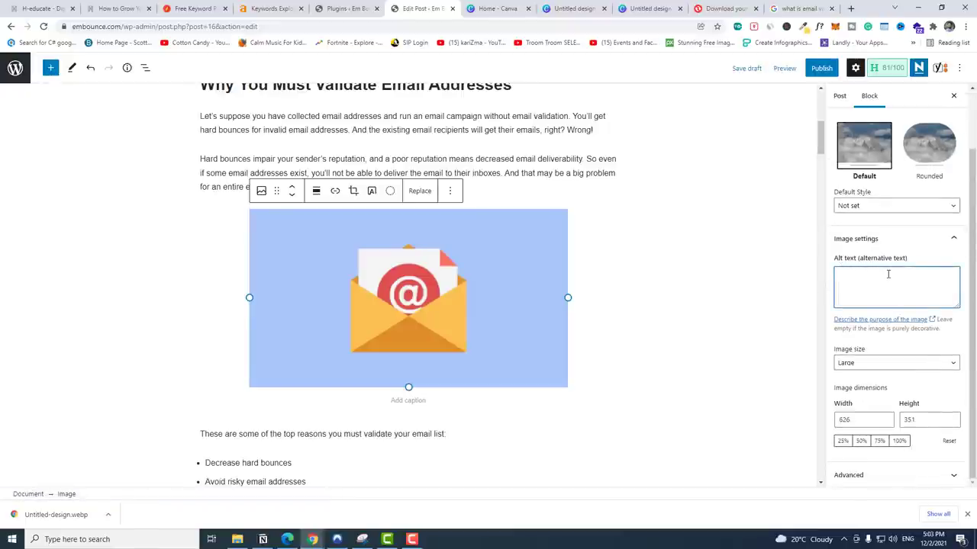
pyautogui.write('what is email validation')
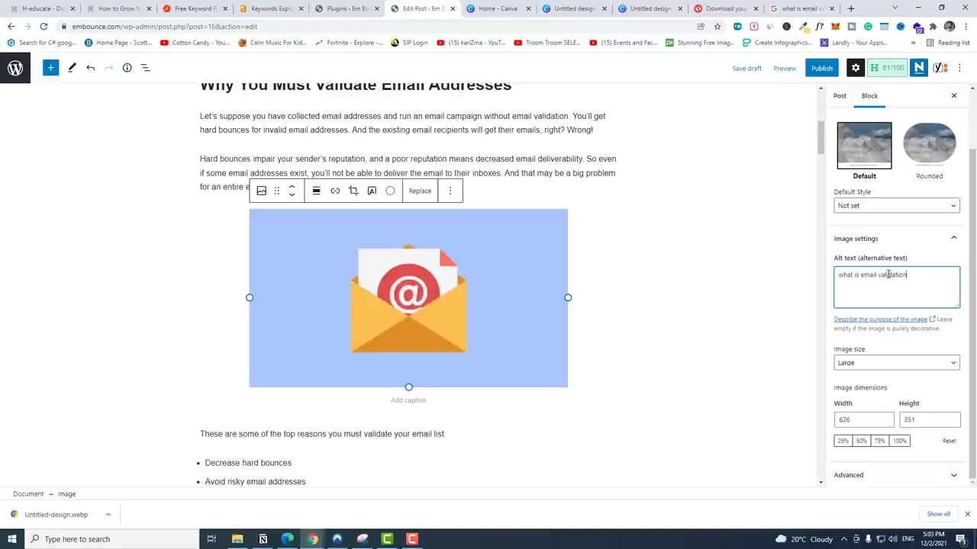
pyautogui.hotkey('ctrl', 'a')
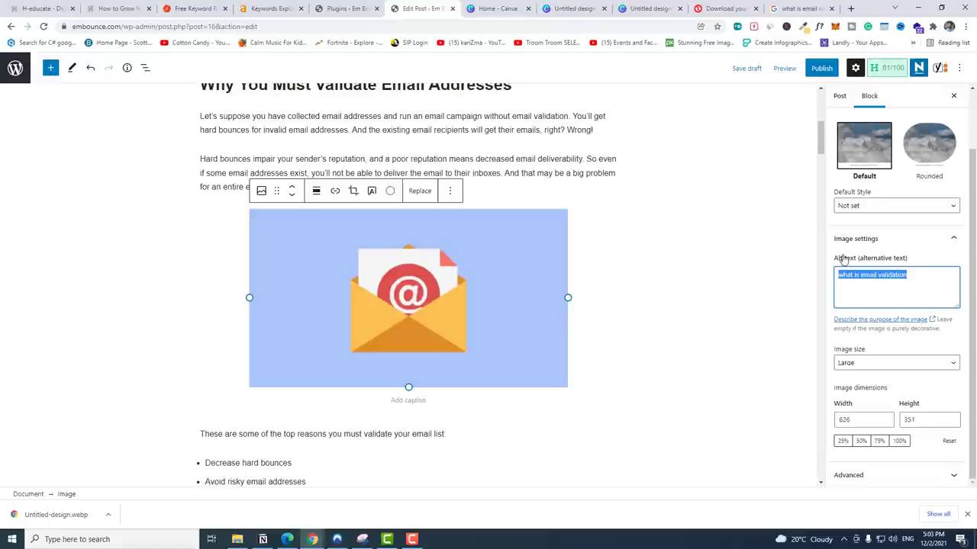
pyautogui.click(907, 275)
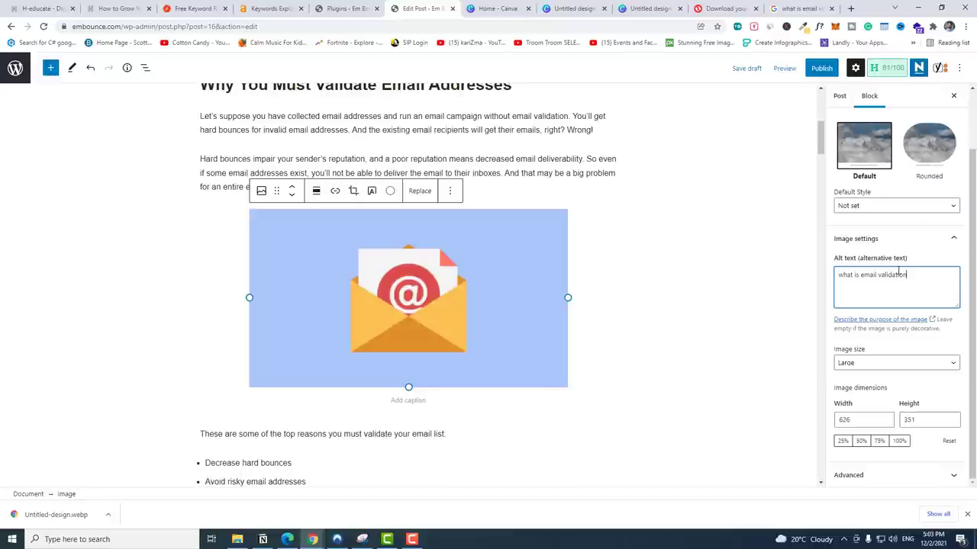
pyautogui.moveTo(919, 275); pyautogui.dragTo(834, 280)
pyautogui.click(898, 275)
pyautogui.click(747, 273)
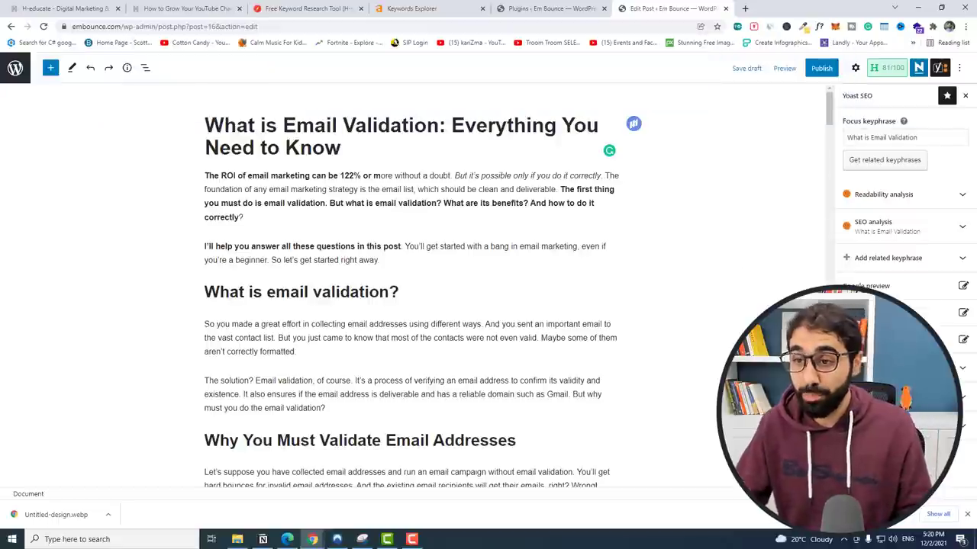
# - Examine the Yoast SEO analysis results for the focus keyphrase
pyautogui.click(940, 67)
pyautogui.click(939, 67)
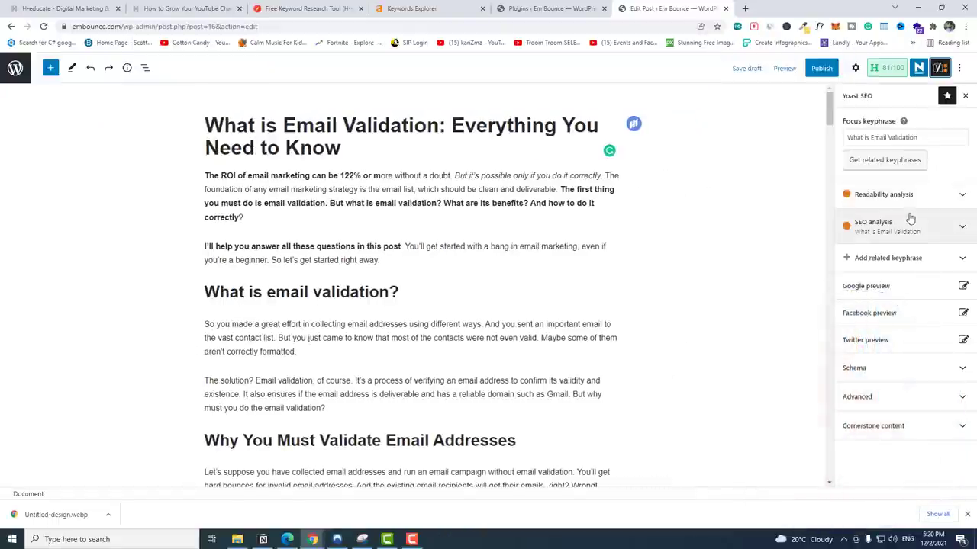
pyautogui.click(874, 233)
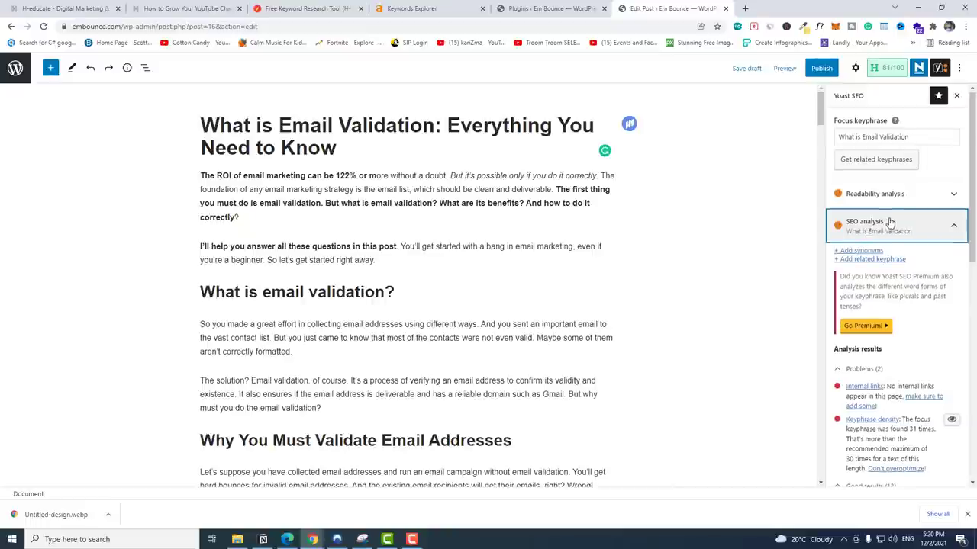
pyautogui.scroll(-2, 901, 221)
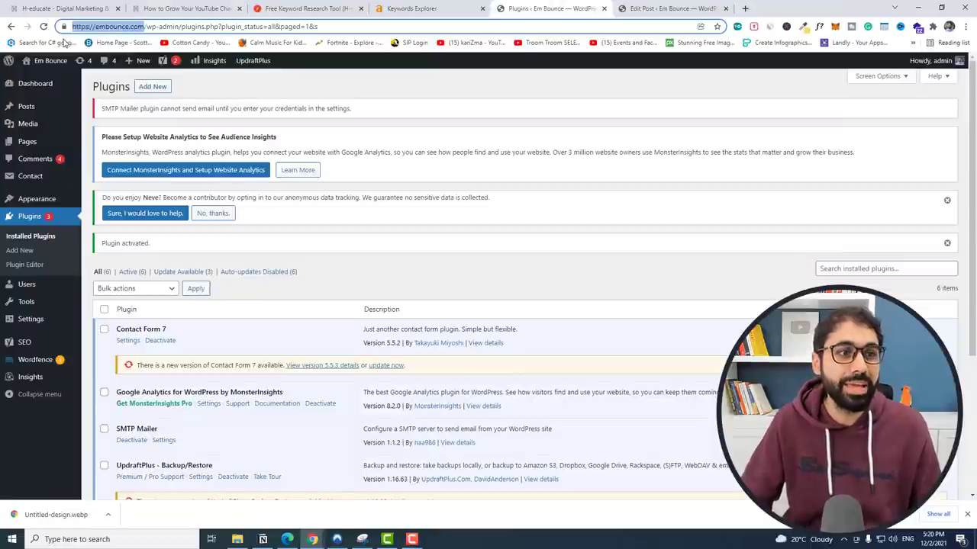
# - Add a closing paragraph reading "for more articles visit embounce" at the end of the post's Conclusion section
pyautogui.click(670, 9)
pyautogui.scroll(-20, 614, 448)
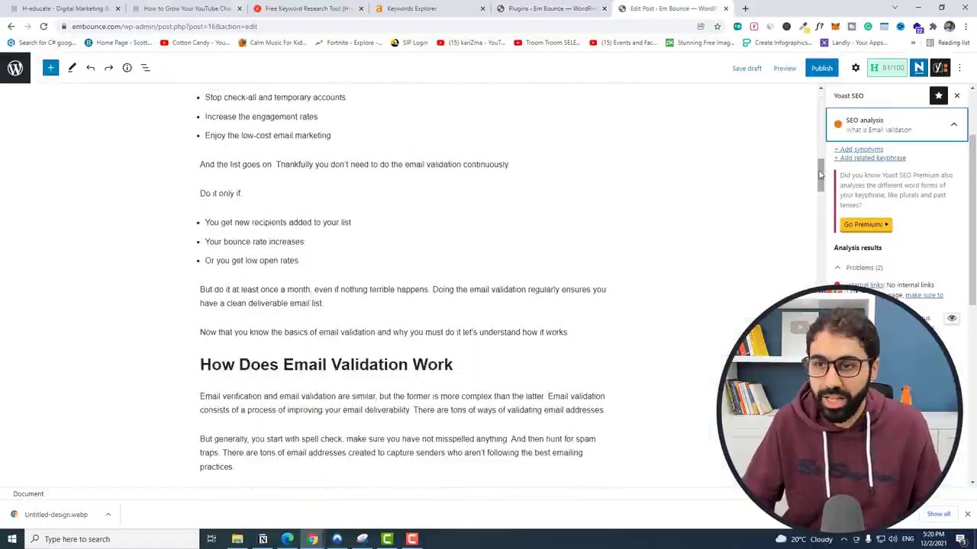
pyautogui.scroll(5, 614, 448)
pyautogui.click(544, 432)
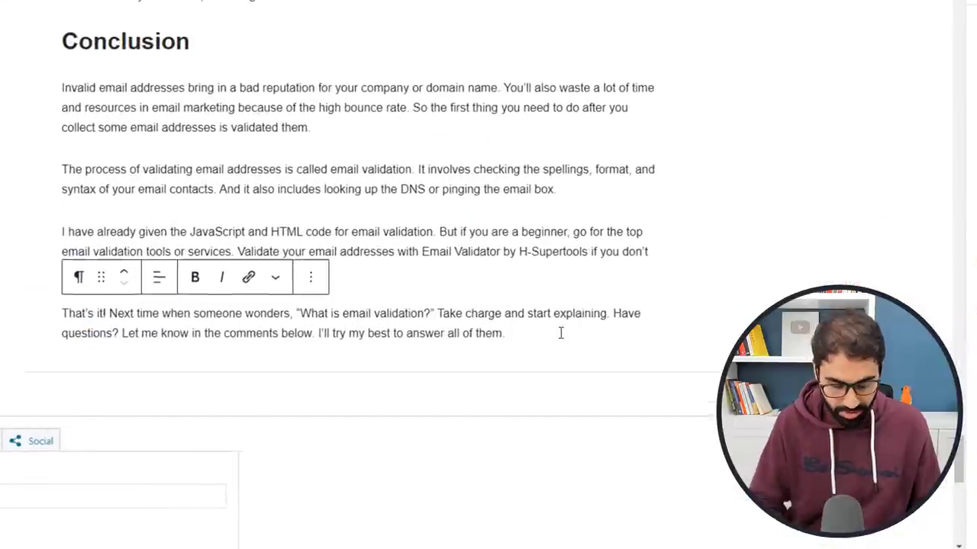
pyautogui.press('Return')
pyautogui.write('for more art')
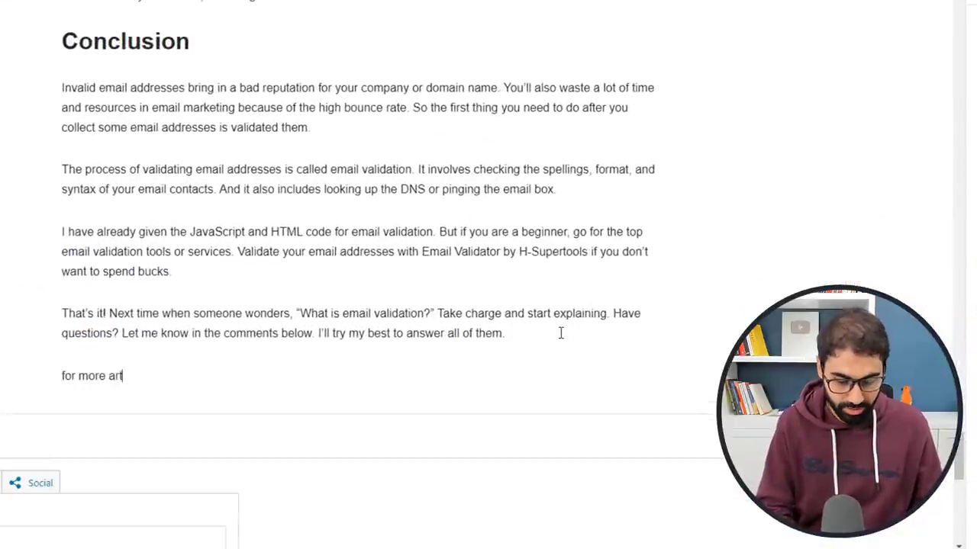
pyautogui.write('icles visit embounce')
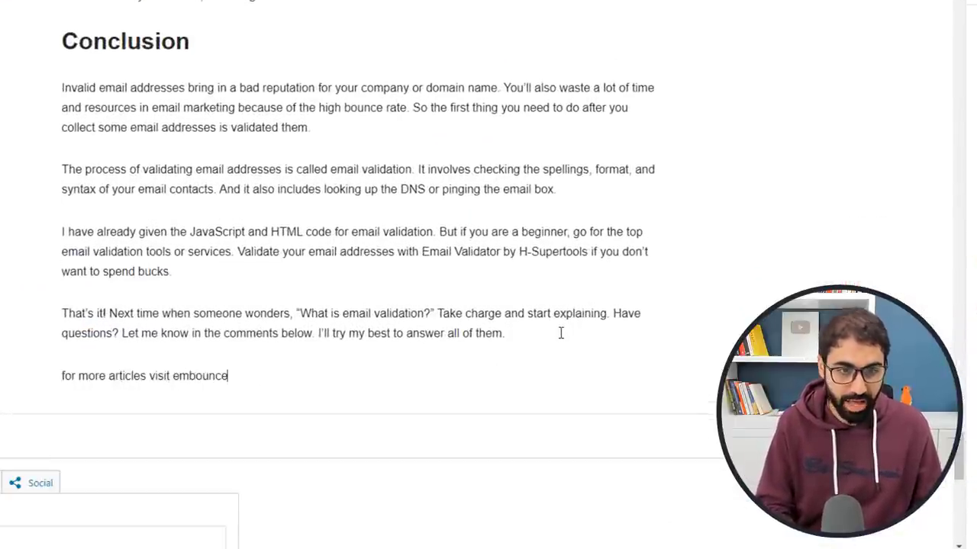
pyautogui.doubleClick(200, 376)
pyautogui.click(248, 343)
pyautogui.write('https://embounce.com/')
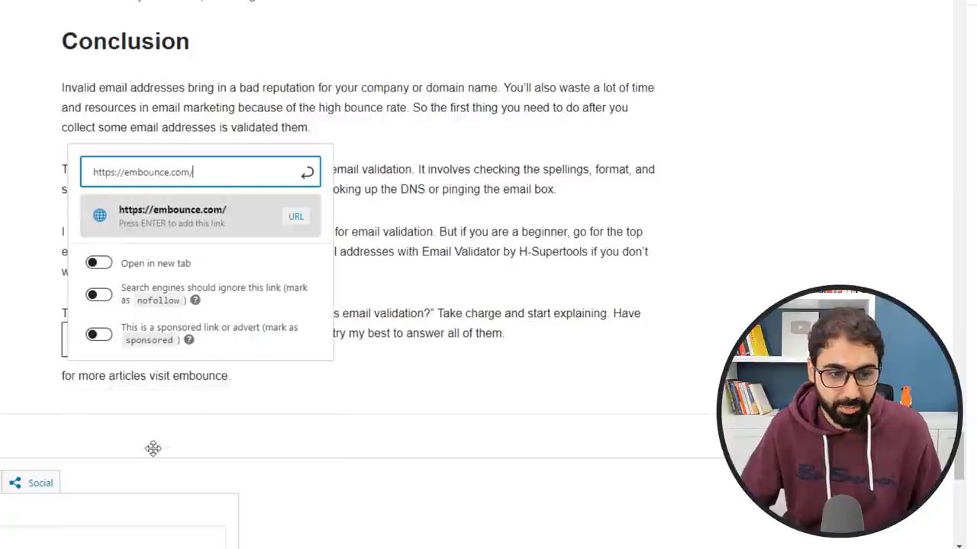
pyautogui.click(99, 263)
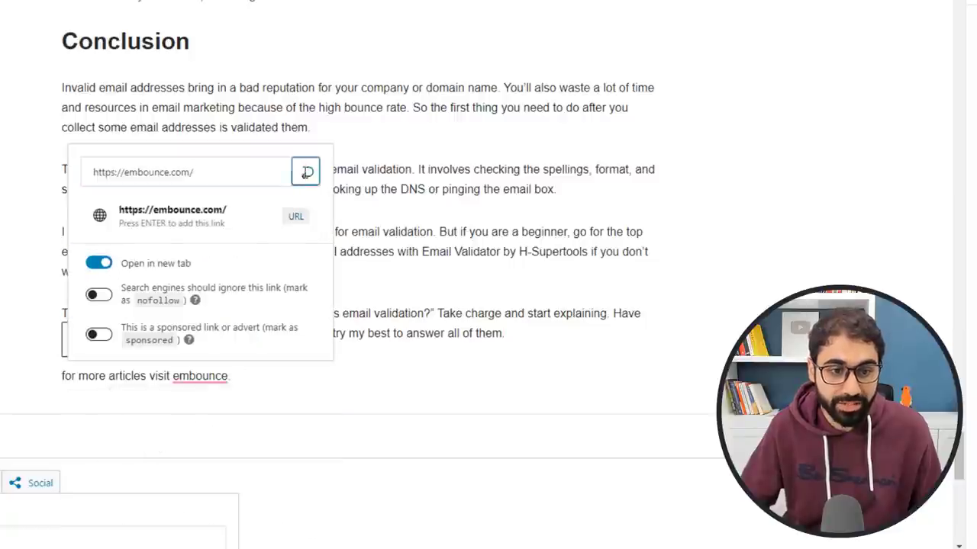
pyautogui.click(306, 173)
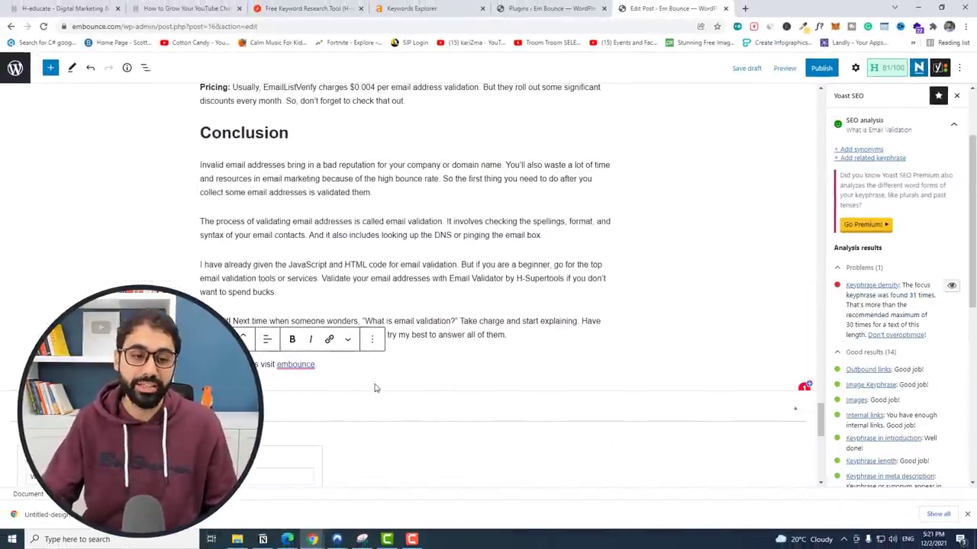
# - Examine the keyphrase density problem in the Yoast SEO analysis and the focus keyphrase it is based on
pyautogui.moveTo(315, 364); pyautogui.dragTo(202, 364)
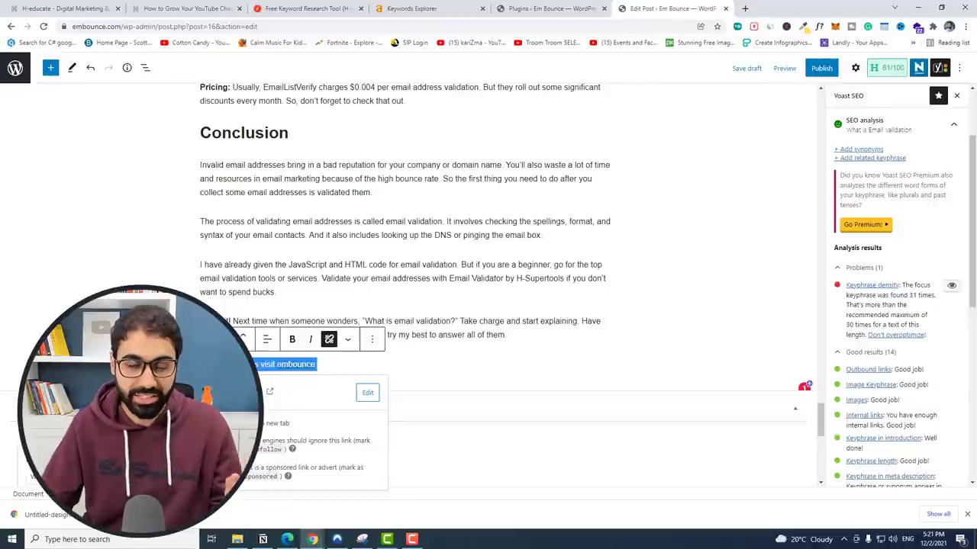
pyautogui.click(323, 311)
pyautogui.scroll(10, 394, 284)
pyautogui.scroll(15, 395, 285)
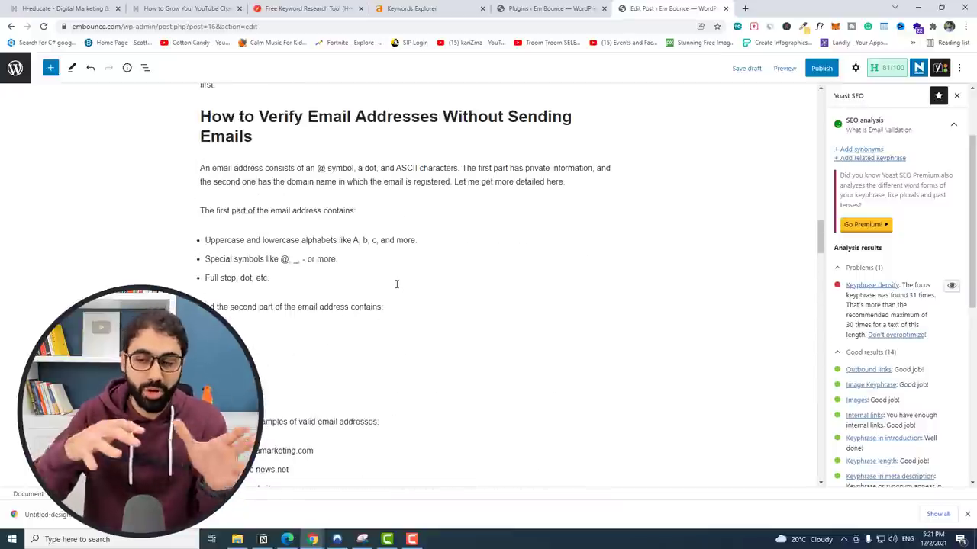
pyautogui.scroll(2, 818, 232)
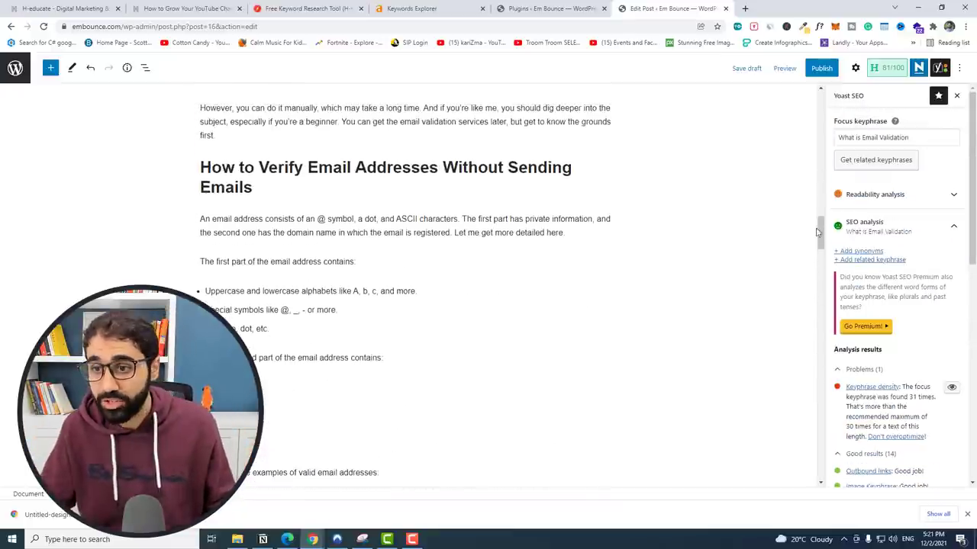
pyautogui.scroll(10, 822, 221)
pyautogui.scroll(-3, 879, 251)
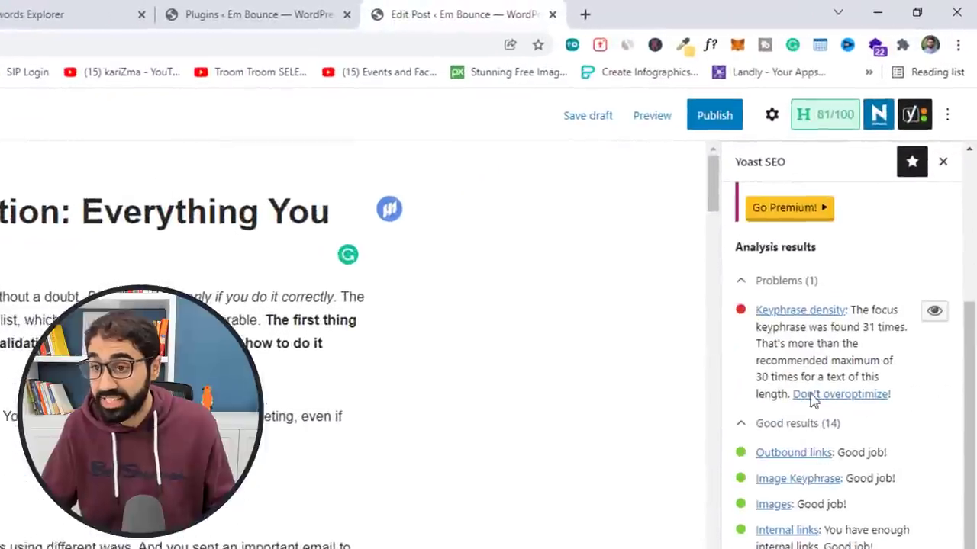
pyautogui.moveTo(852, 311); pyautogui.dragTo(895, 313)
pyautogui.moveTo(829, 329); pyautogui.dragTo(904, 328)
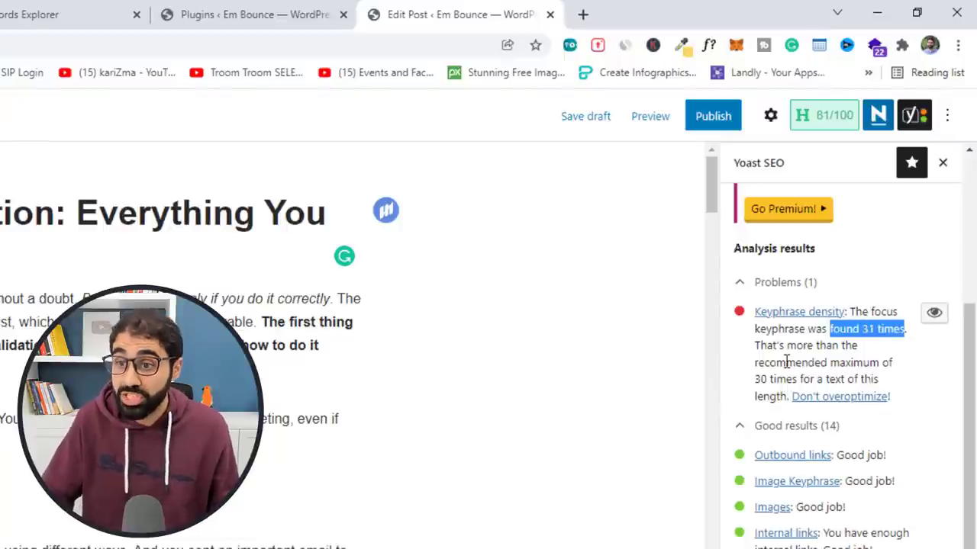
pyautogui.click(766, 381)
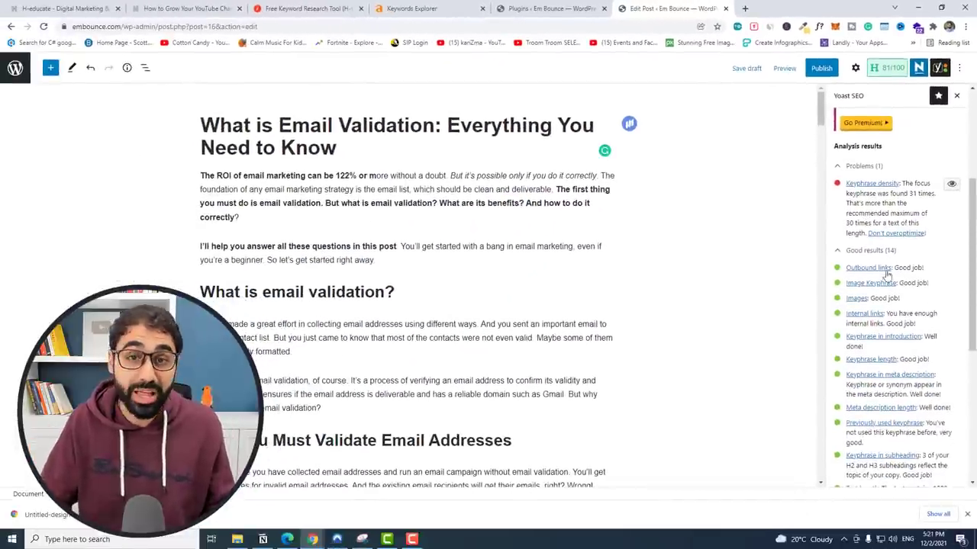
pyautogui.scroll(3, 888, 229)
pyautogui.moveTo(908, 137); pyautogui.dragTo(839, 138)
pyautogui.click(856, 137)
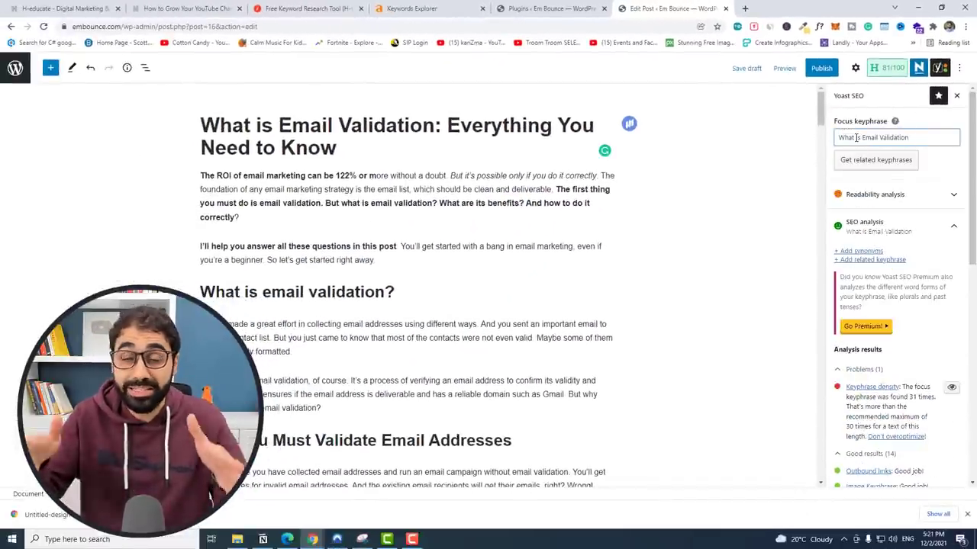
pyautogui.doubleClick(869, 138)
pyautogui.moveTo(908, 138); pyautogui.dragTo(880, 138)
# - Highlight the focus keyphrase occurrences in the post and review how often they appear across the sections
pyautogui.scroll(-2, 861, 256)
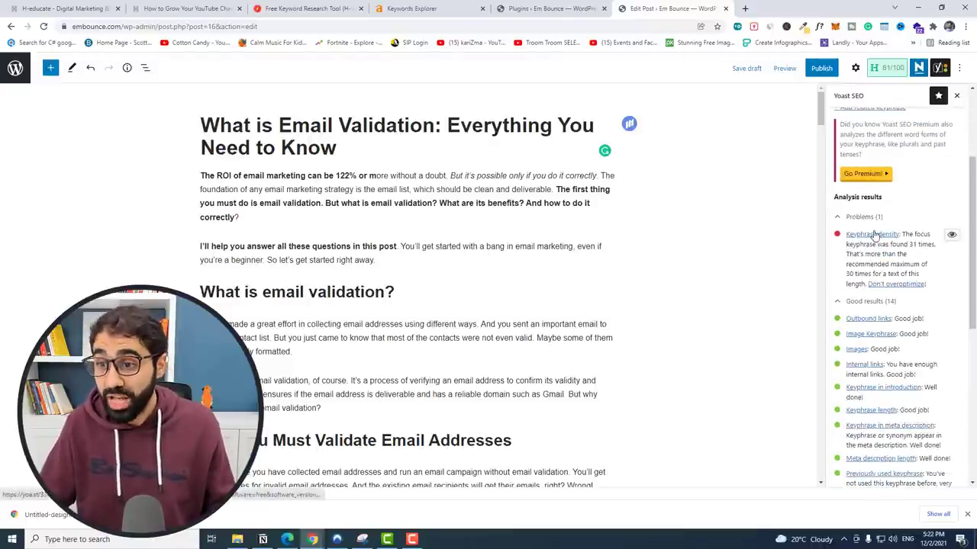
pyautogui.rightClick(951, 239)
pyautogui.click(951, 235)
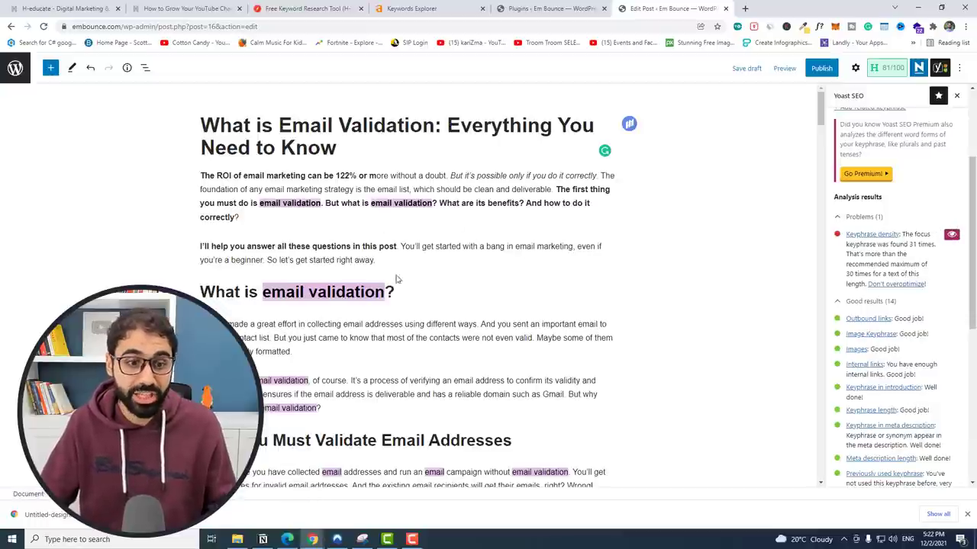
pyautogui.scroll(-2, 397, 278)
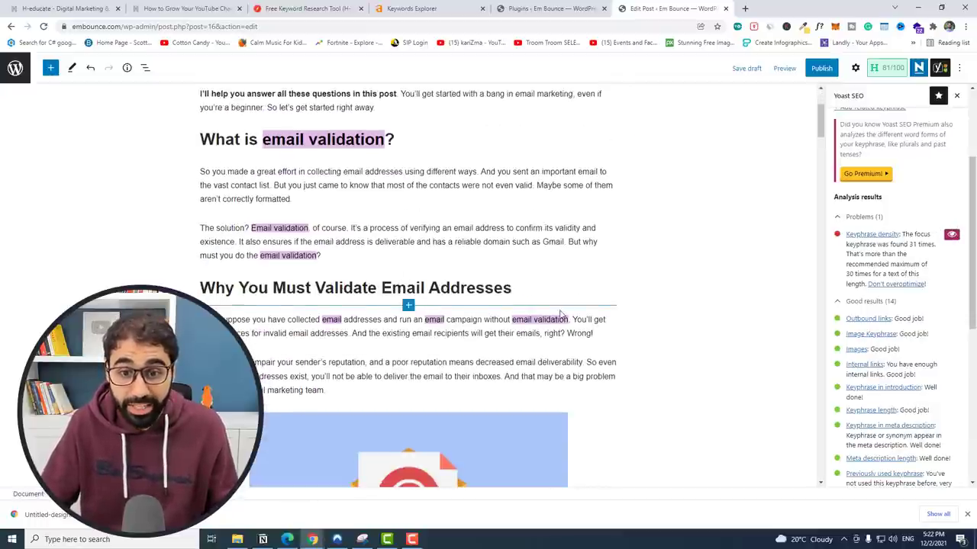
pyautogui.scroll(-10, 561, 313)
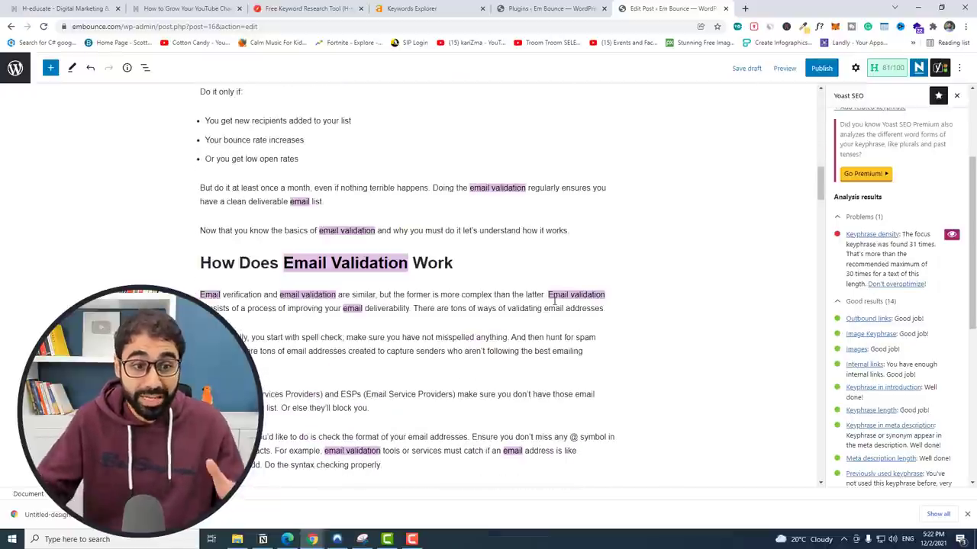
pyautogui.scroll(-2, 540, 304)
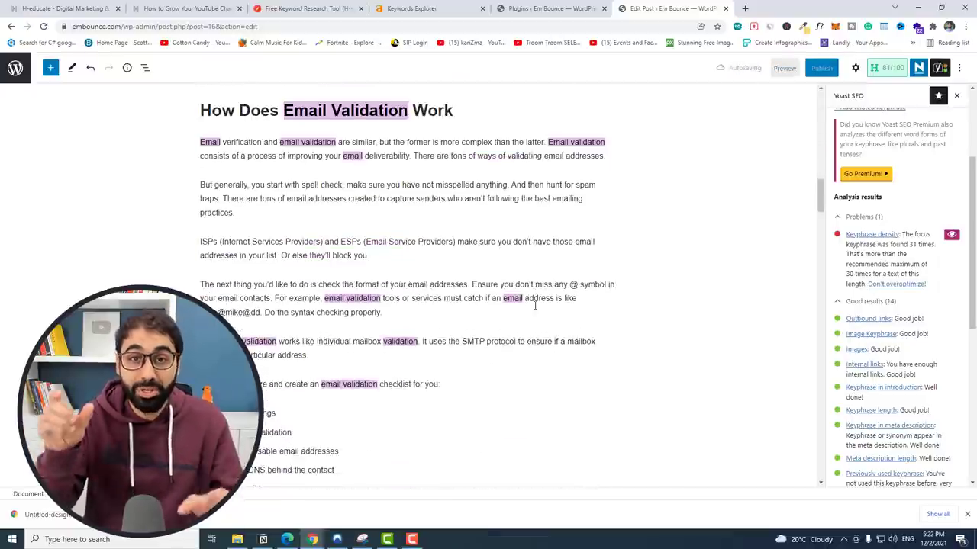
pyautogui.scroll(-2, 535, 304)
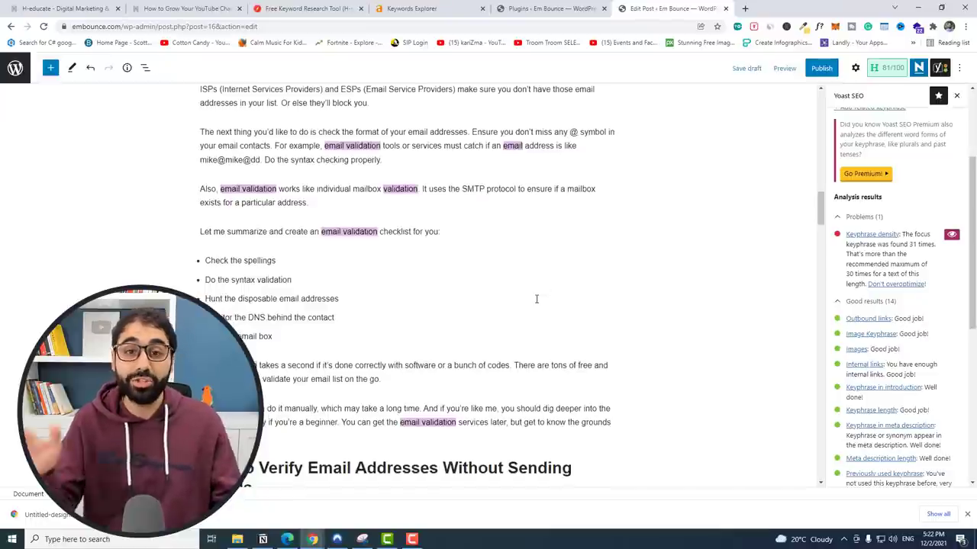
pyautogui.scroll(-1, 537, 299)
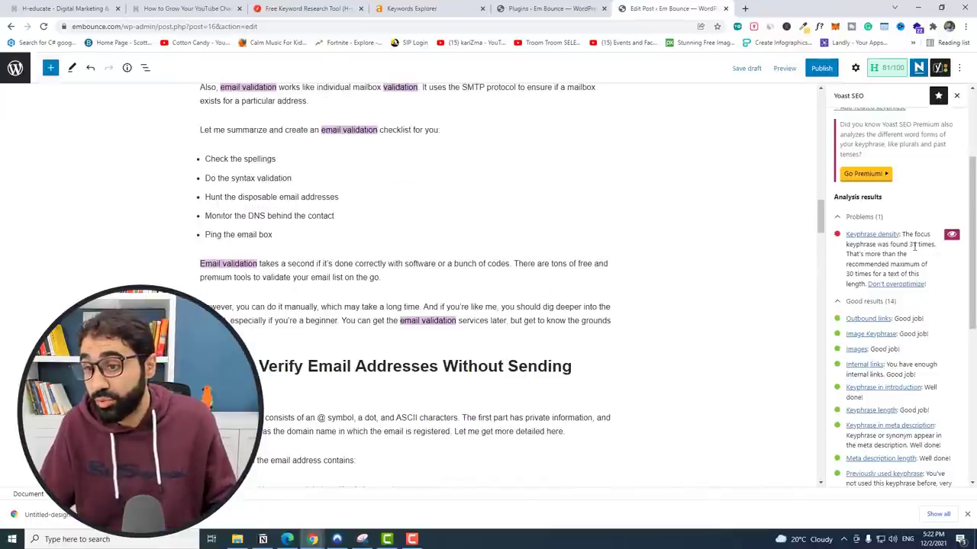
pyautogui.moveTo(910, 244); pyautogui.dragTo(928, 245)
pyautogui.click(932, 244)
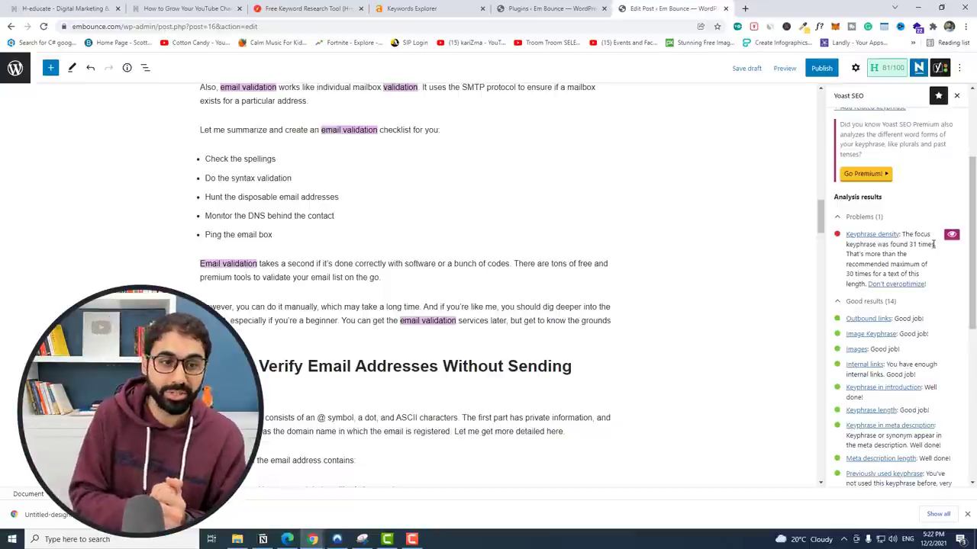
# - Delete the sentence about getting the email validation services later, just before the "How to Verify Email Addresses Without Sending Emails" heading
pyautogui.click(342, 322)
pyautogui.hotkey('ctrl', 'shift', 'Down')
pyautogui.press('Delete')
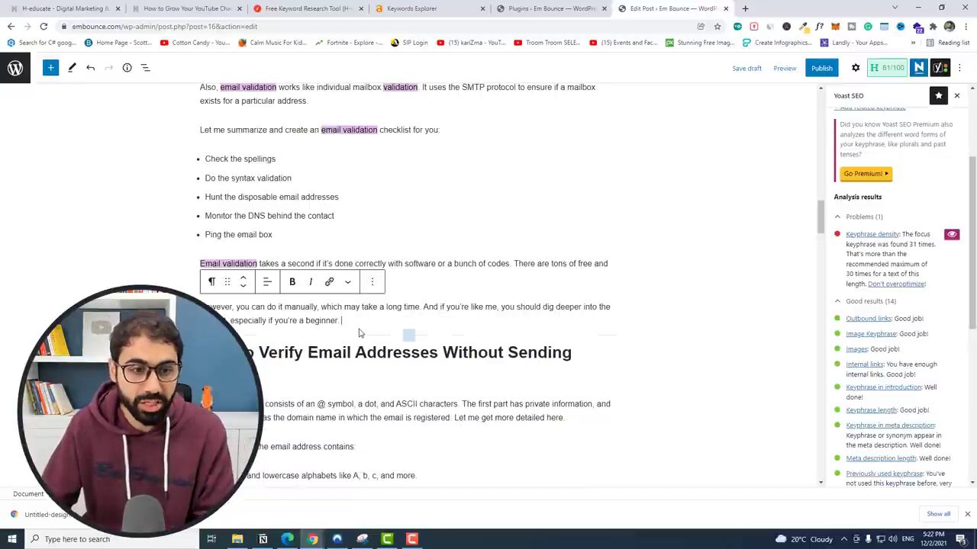
# - Replace the email validation wording in the HTML code snippet's title tag with "Validate emails"
pyautogui.scroll(-5, 445, 252)
pyautogui.scroll(-10, 445, 246)
pyautogui.scroll(1, 445, 246)
pyautogui.doubleClick(233, 167)
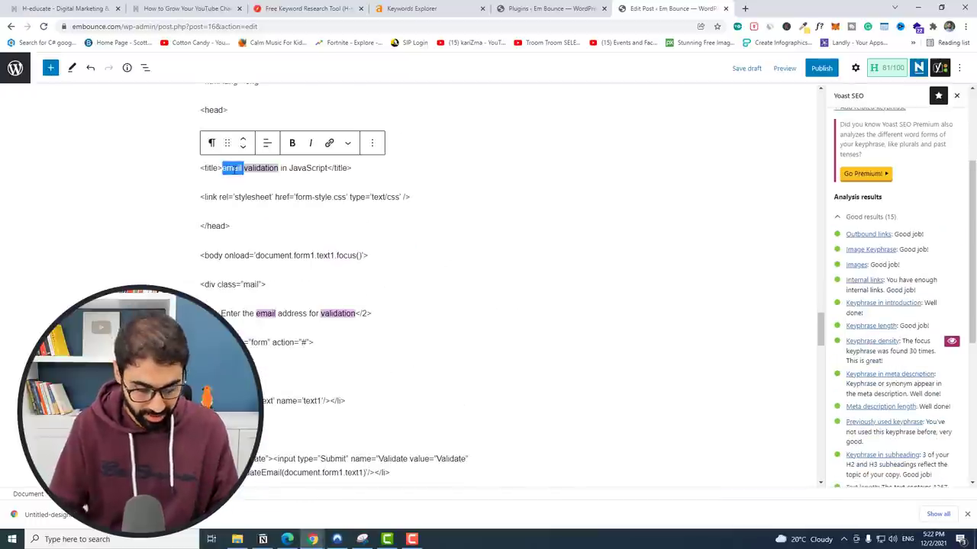
pyautogui.hotkey('ctrl', 'shift', 'Right')
pyautogui.hotkey('ctrl', 'shift', 'Right')
pyautogui.write('Validate emails')
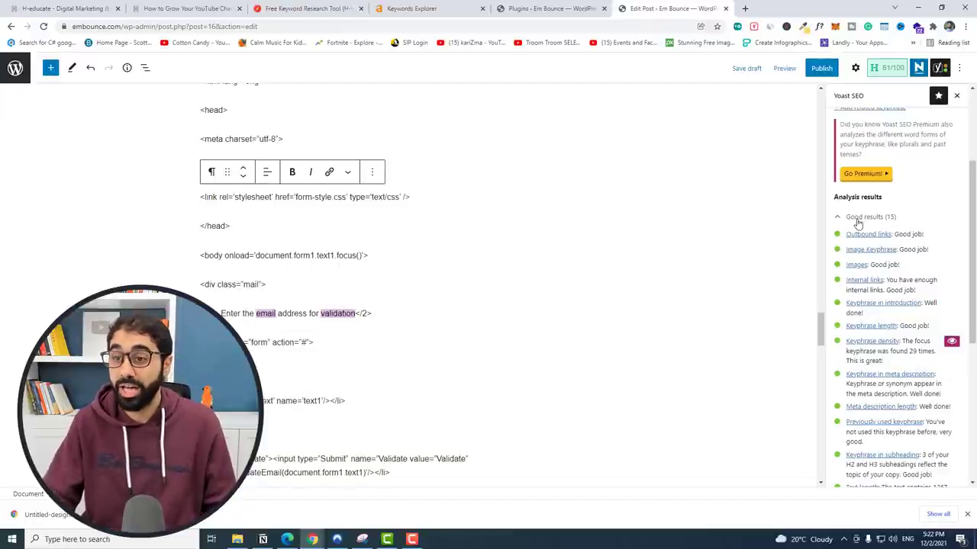
# - Recheck the Yoast SEO results, collapse the good results and open the readability analysis
pyautogui.scroll(-5, 859, 229)
pyautogui.scroll(7, 915, 427)
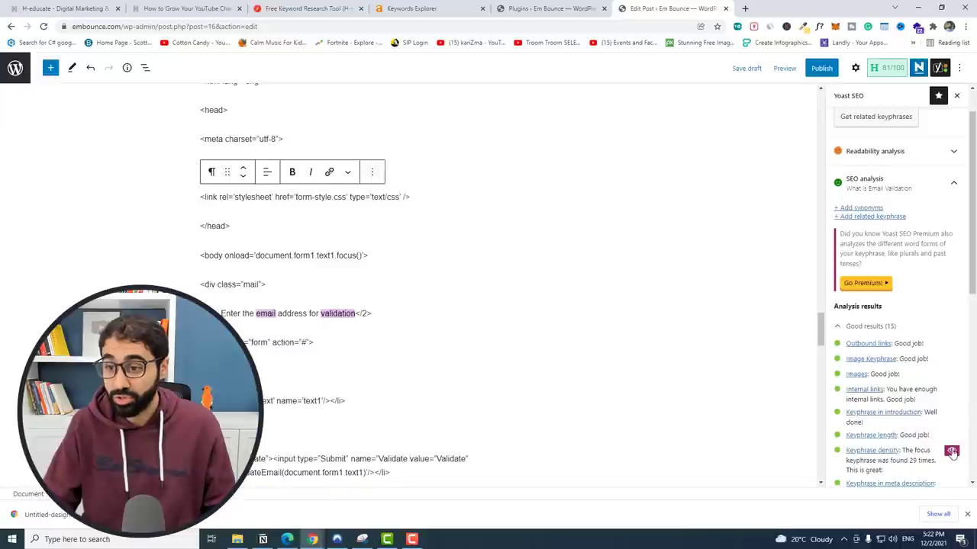
pyautogui.click(870, 325)
pyautogui.scroll(1, 915, 244)
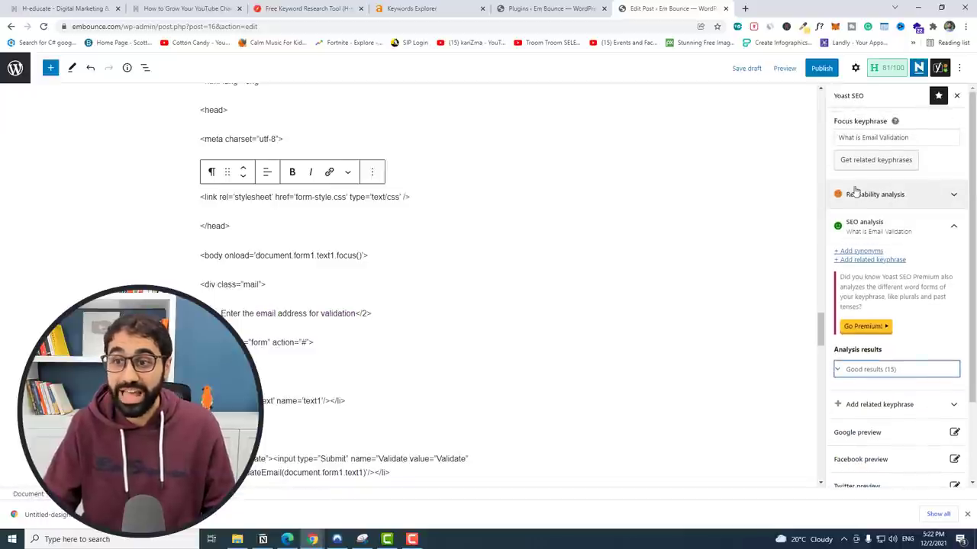
pyautogui.click(909, 196)
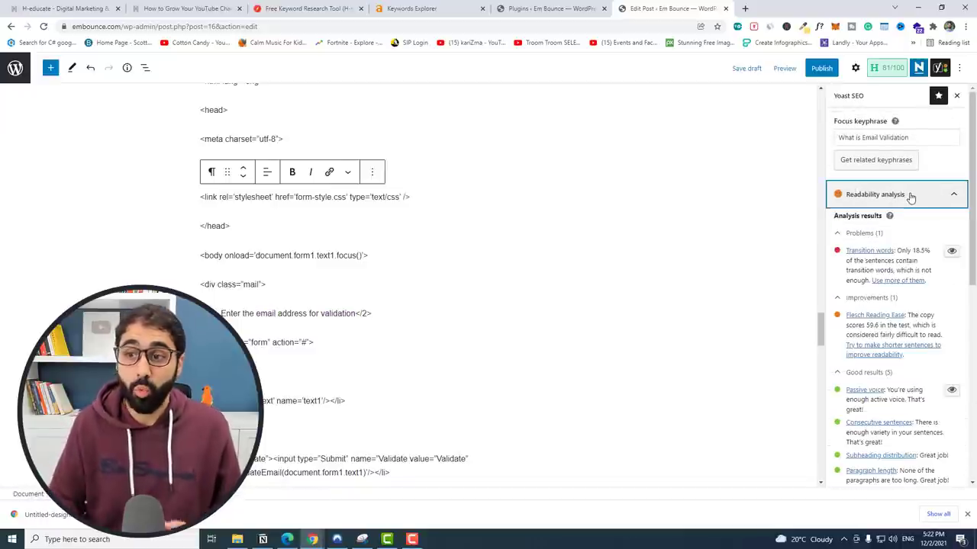
# - Examine the post's word count and document outline to check its H2 and H3 heading structure
pyautogui.scroll(20, 815, 330)
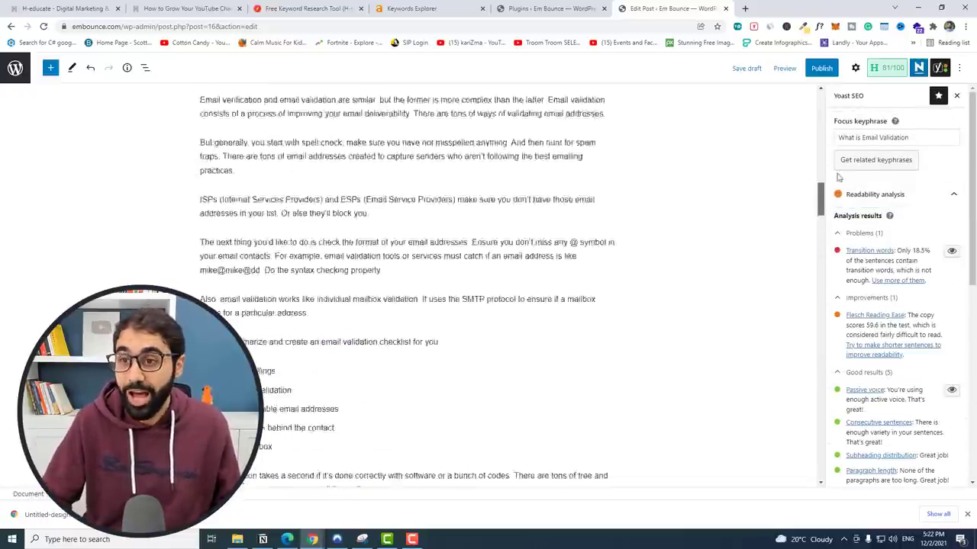
pyautogui.click(133, 97)
pyautogui.click(127, 70)
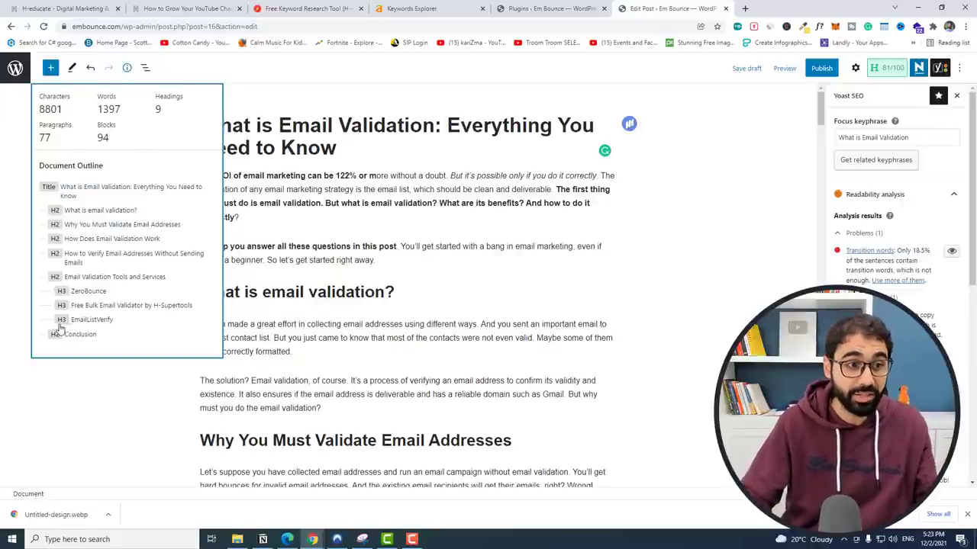
pyautogui.click(686, 183)
# - Cut all the code snippet paragraphs that follow the sentence about validating addresses with JavaScript code
pyautogui.moveTo(820, 109); pyautogui.dragTo(820, 197)
pyautogui.moveTo(823, 284)
pyautogui.mouseDown()
pyautogui.moveTo(822, 248)
pyautogui.moveTo(824, 272)
pyautogui.mouseUp()
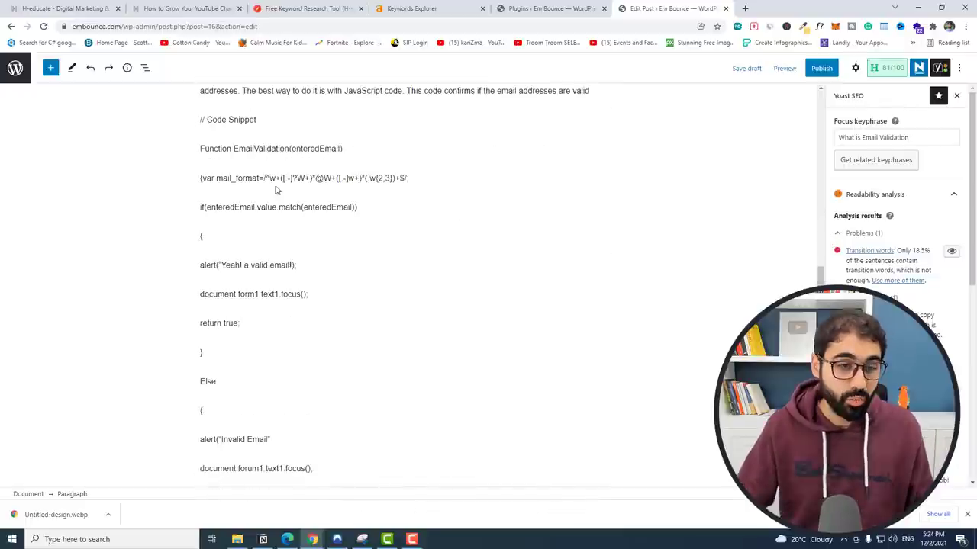
pyautogui.moveTo(200, 119); pyautogui.dragTo(344, 173)
pyautogui.hotkey('ctrl', 'x')
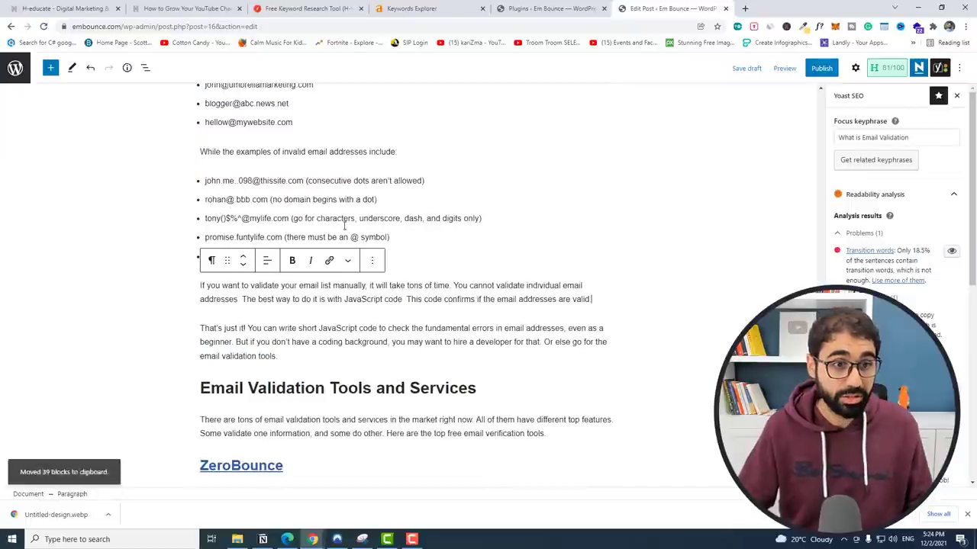
pyautogui.scroll(1, 405, 279)
pyautogui.scroll(-1, 595, 301)
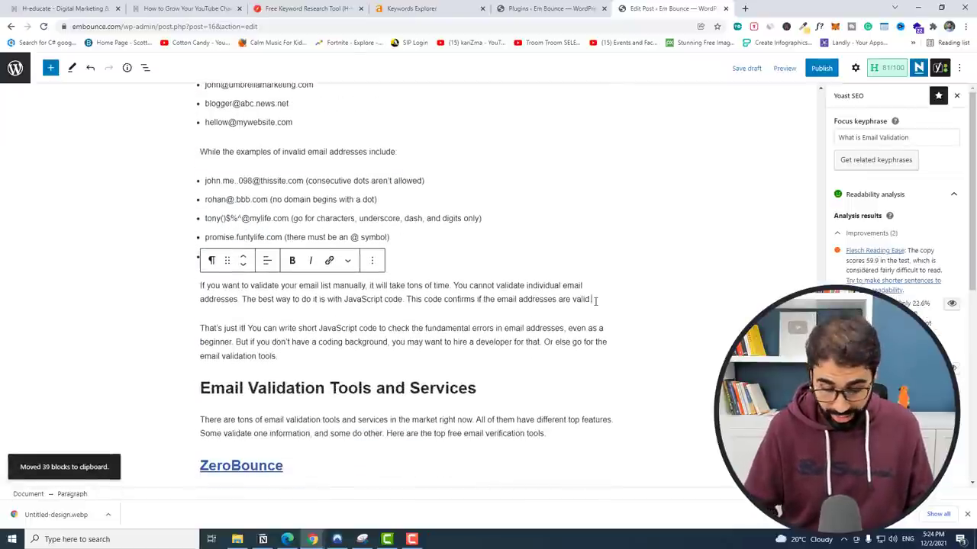
# - Insert a Preformatted block after the JavaScript code paragraph and paste the cut code into it
pyautogui.press('Return')
pyautogui.click(605, 299)
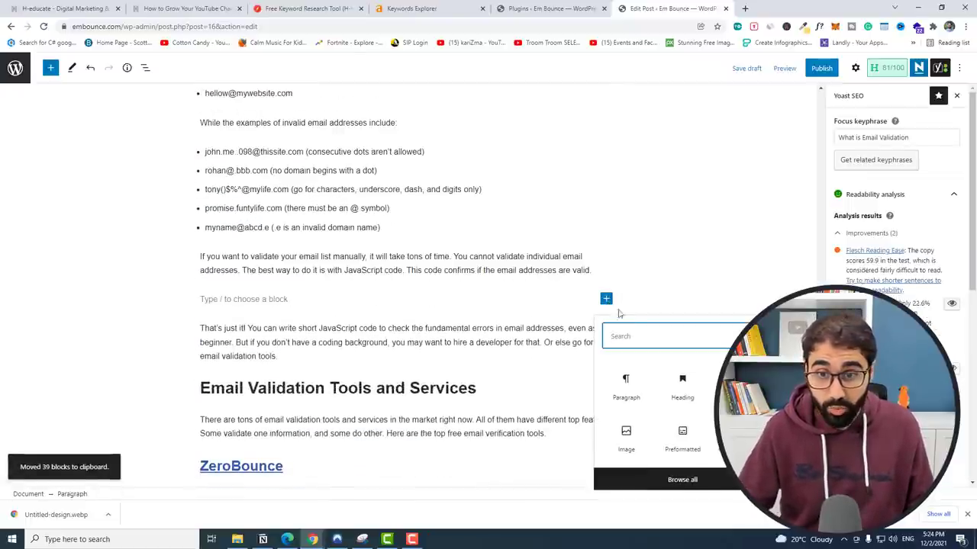
pyautogui.write('pre')
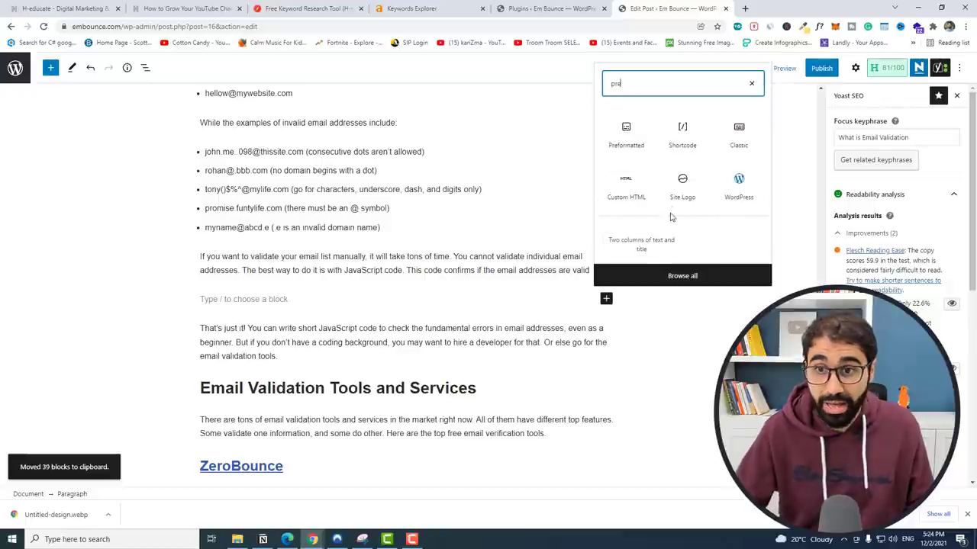
pyautogui.click(625, 134)
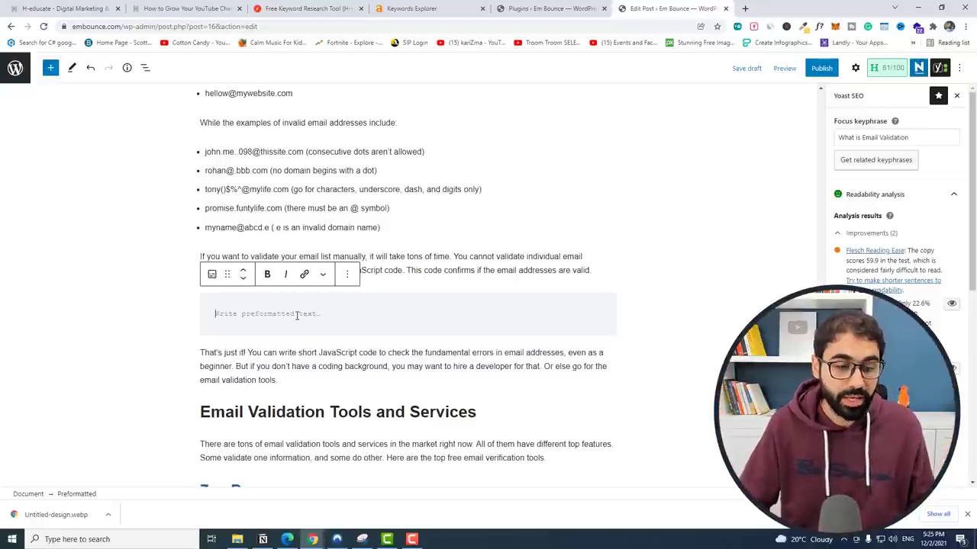
pyautogui.hotkey('ctrl', 'v')
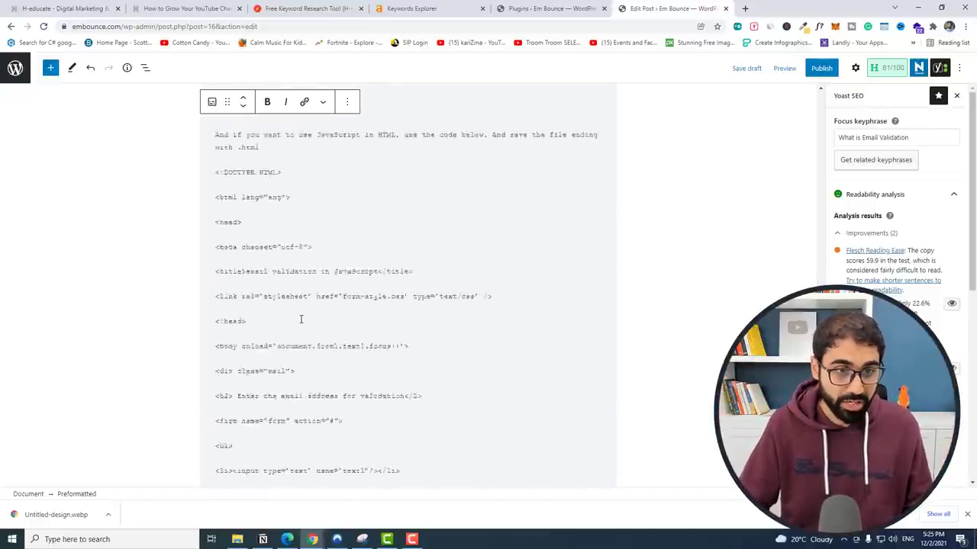
pyautogui.click(748, 68)
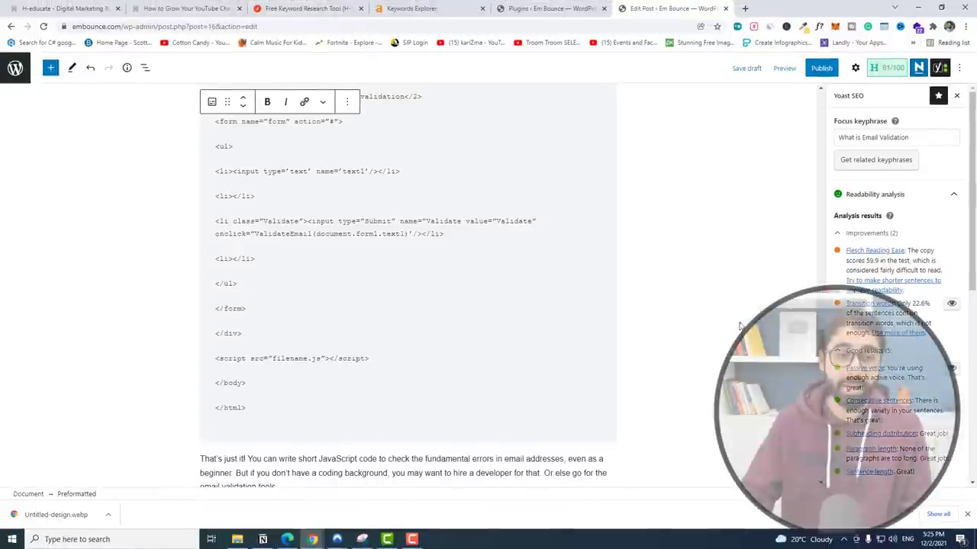
pyautogui.scroll(15, 823, 93)
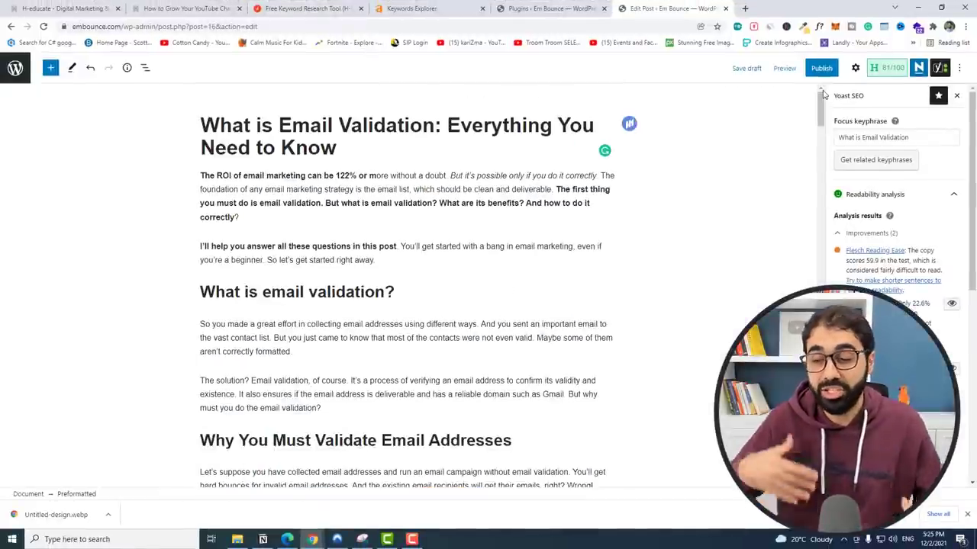
# - Collapse the readability improvements and publish the email validation post immediately with public visibility
pyautogui.click(869, 233)
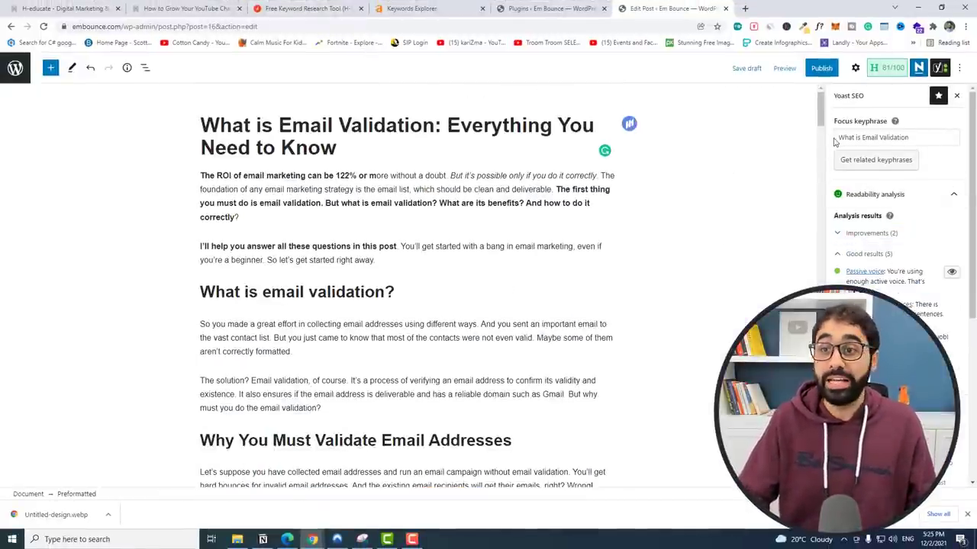
pyautogui.click(823, 69)
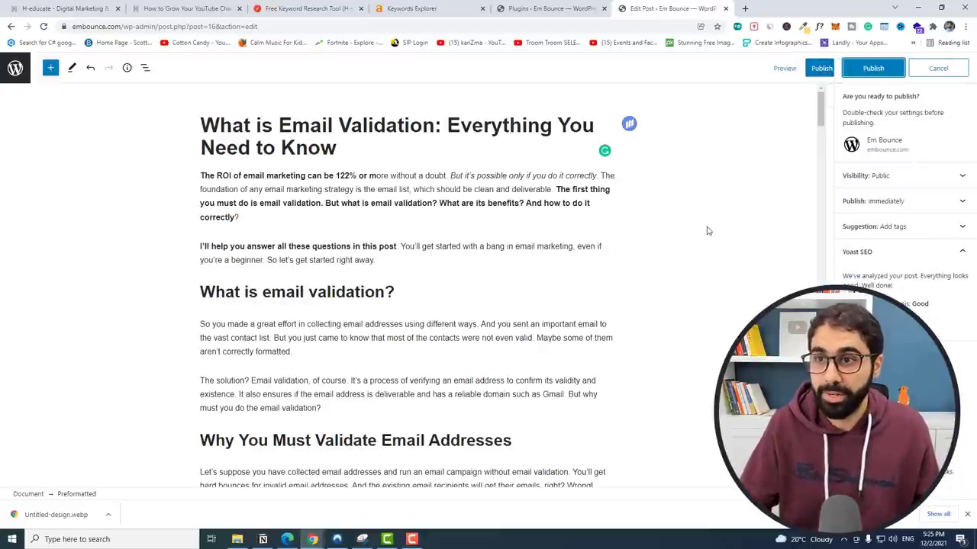
pyautogui.click(876, 69)
# - Open the published post in a new tab and review its web address and page content
pyautogui.rightClick(100, 468)
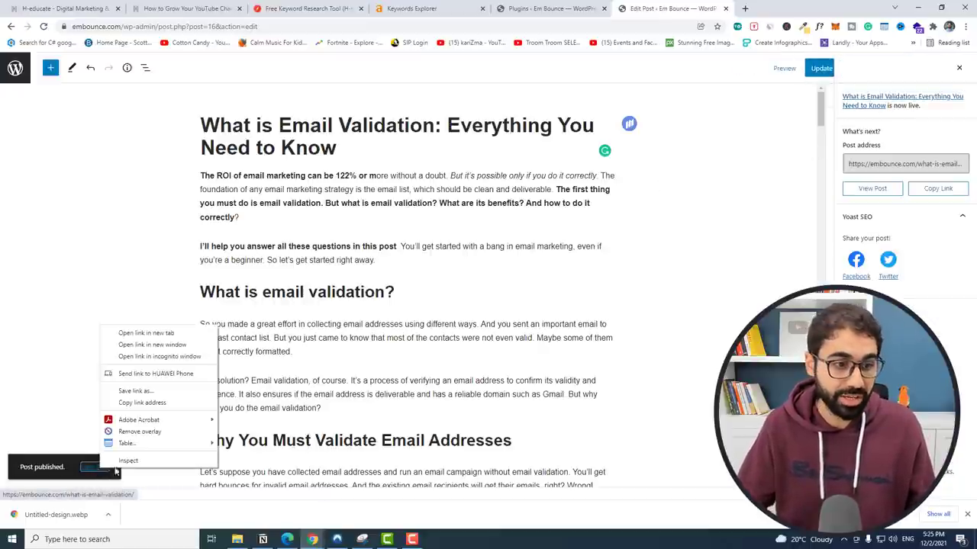
pyautogui.click(146, 332)
pyautogui.click(809, 9)
pyautogui.click(210, 26)
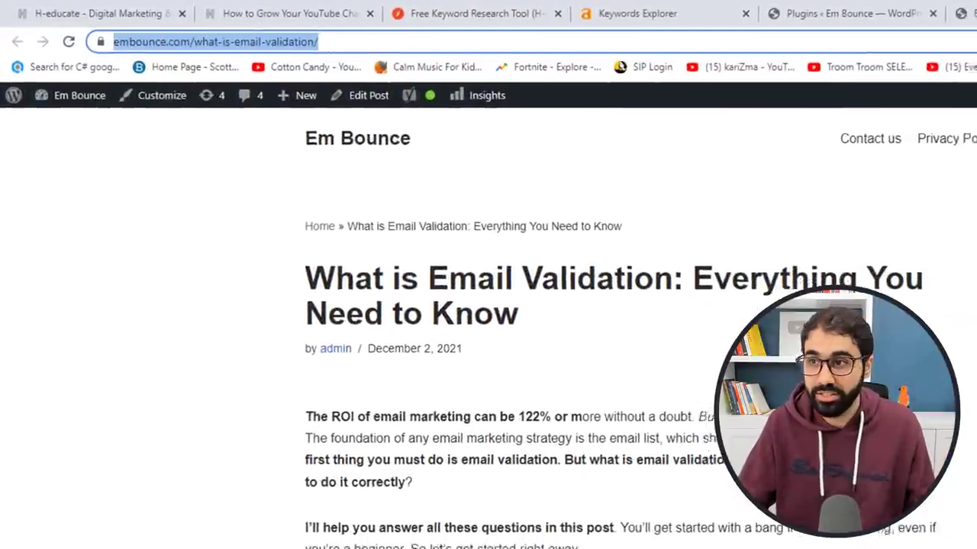
pyautogui.scroll(-20, 489, 305)
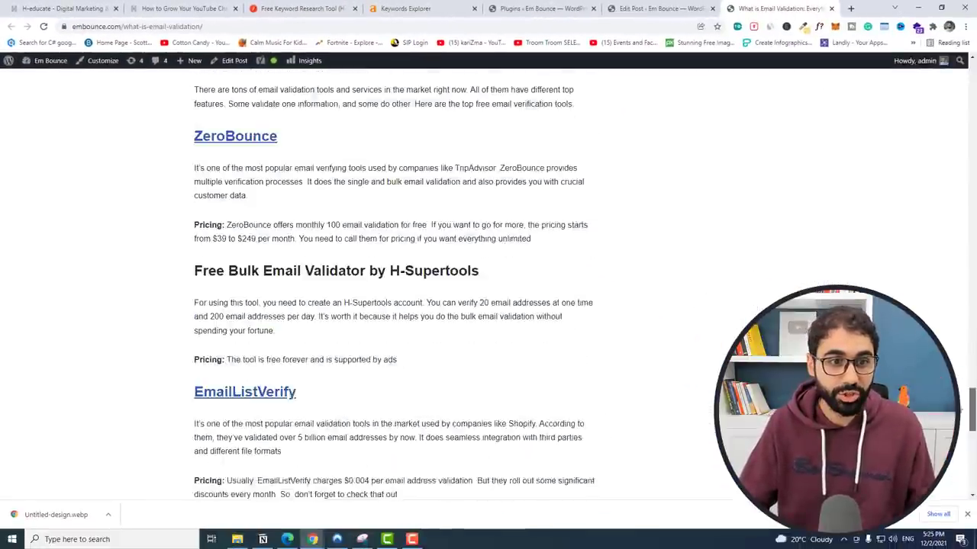
pyautogui.moveTo(970, 412); pyautogui.dragTo(960, 83)
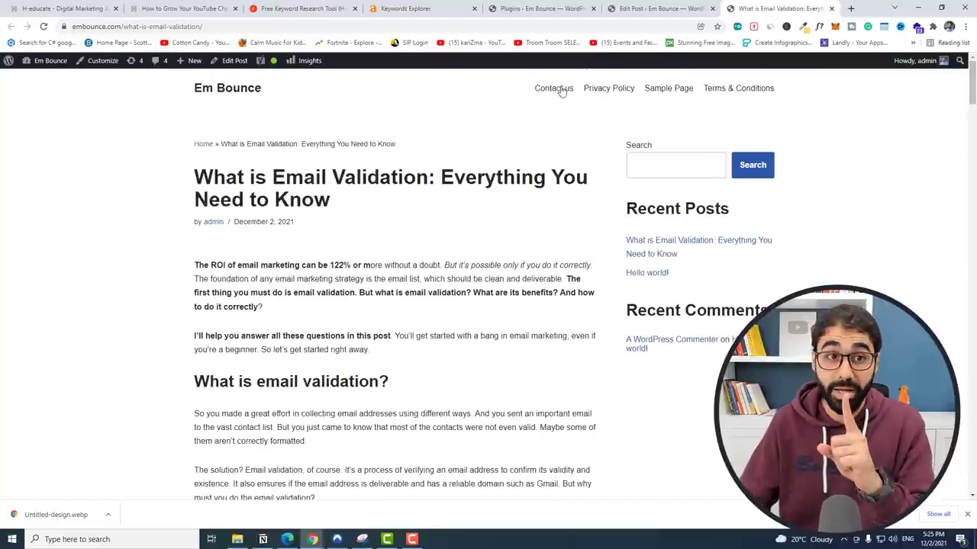
# - Open the Em Bounce home page and compare its post listing with the H-educate home page
pyautogui.click(244, 91)
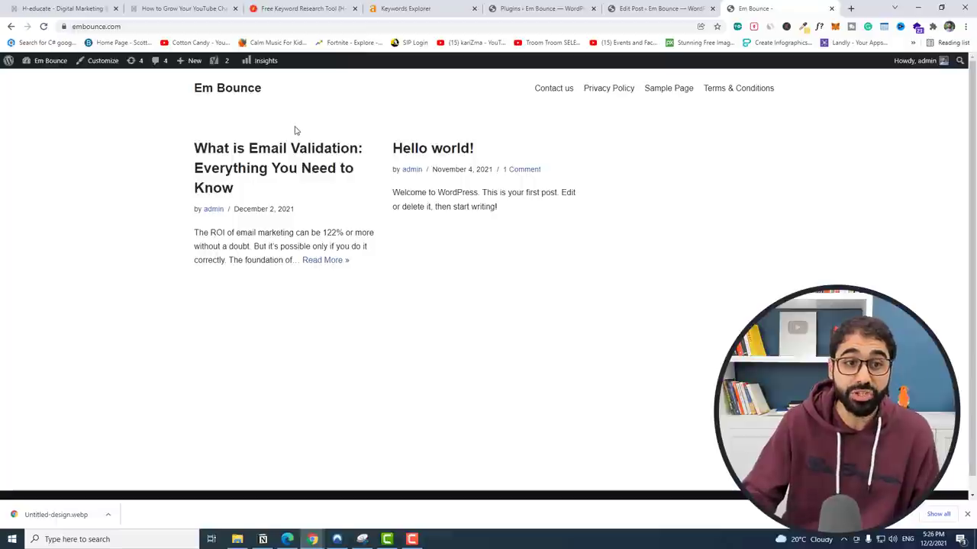
pyautogui.hotkey('ctrl', '1')
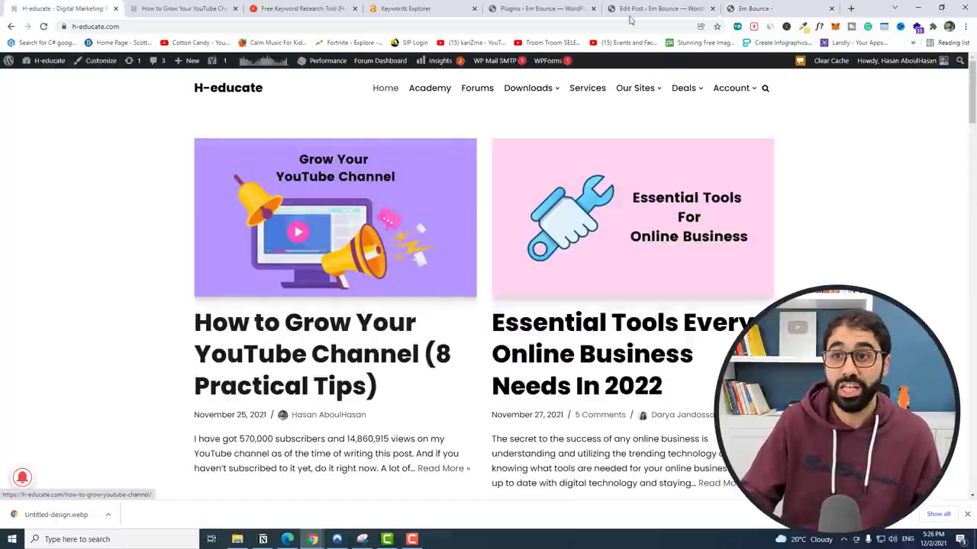
pyautogui.click(755, 8)
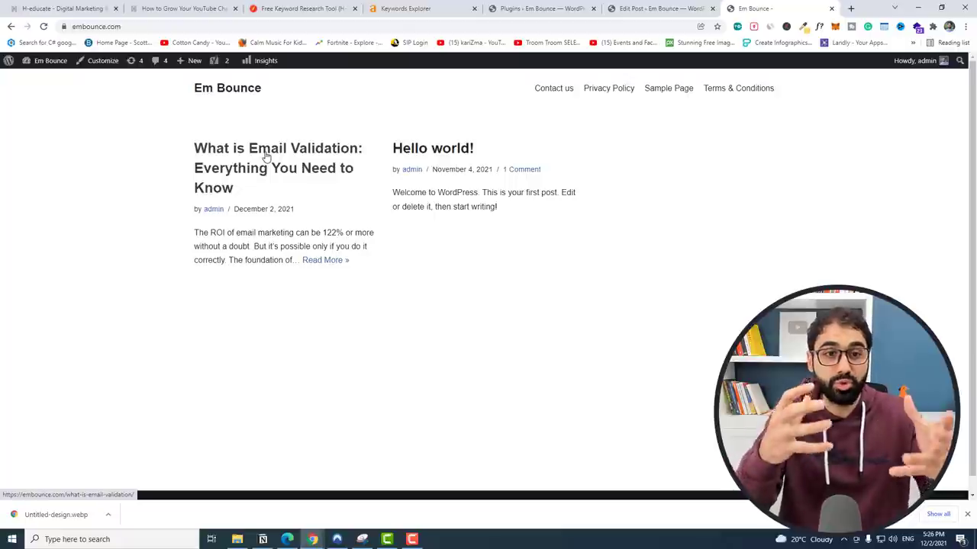
# - Return to the post editor and open the media library for choosing the post's featured image
pyautogui.click(659, 8)
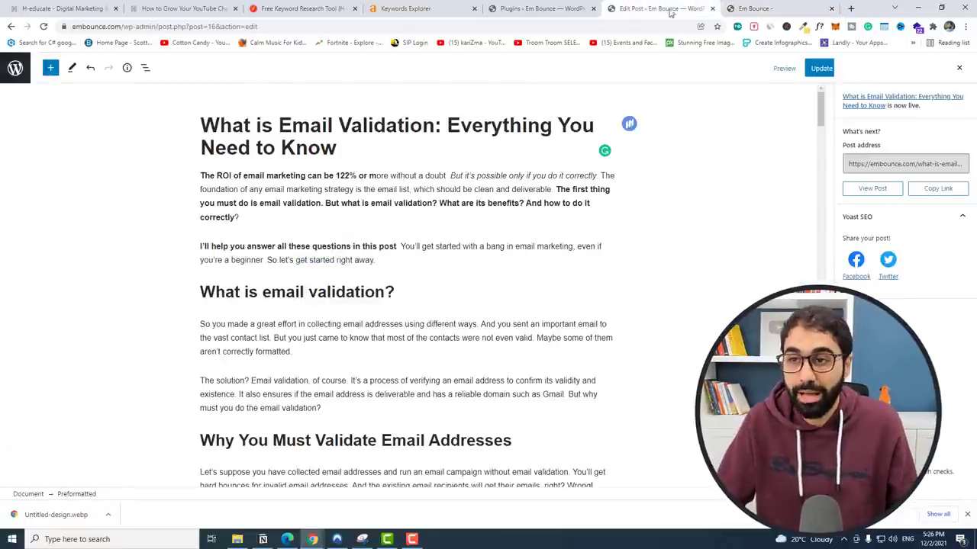
pyautogui.click(878, 97)
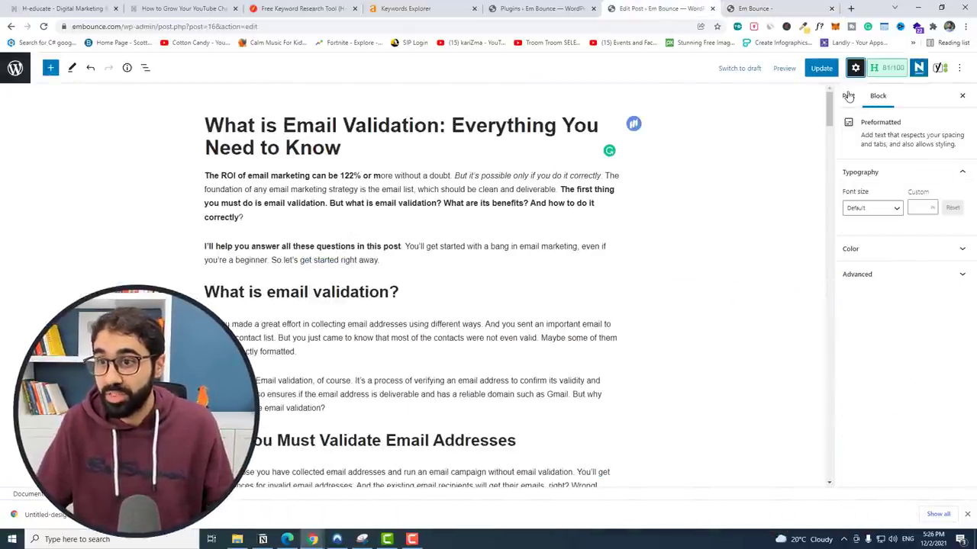
pyautogui.click(848, 96)
pyautogui.scroll(-5, 900, 229)
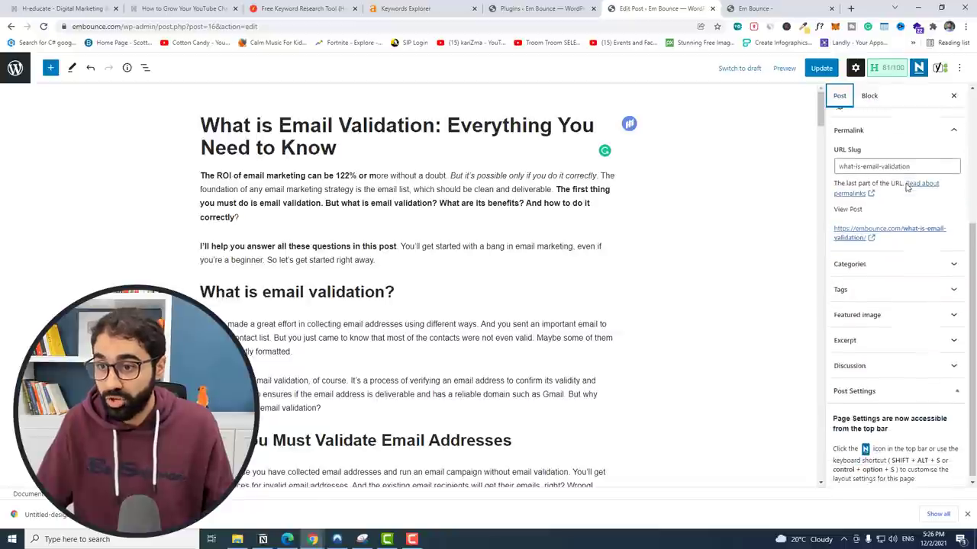
pyautogui.click(892, 312)
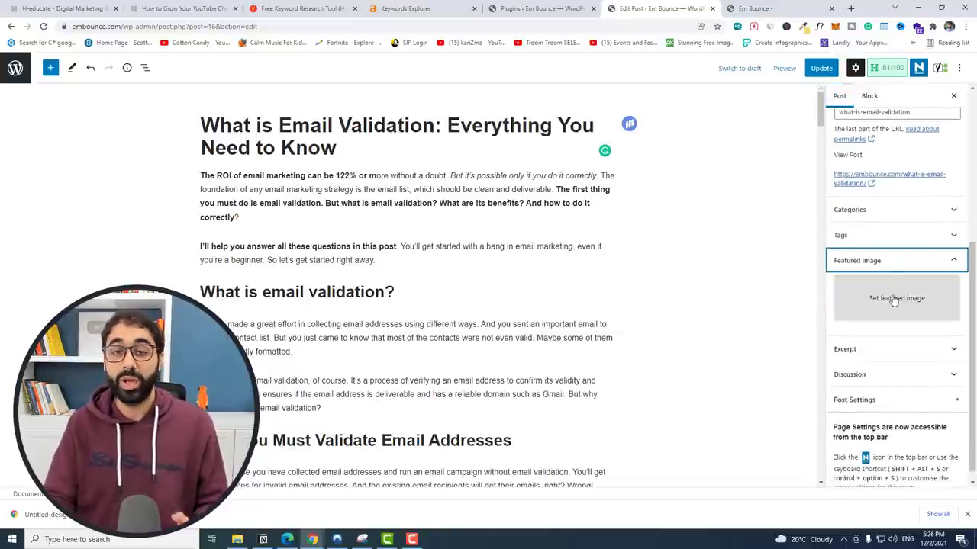
pyautogui.click(894, 299)
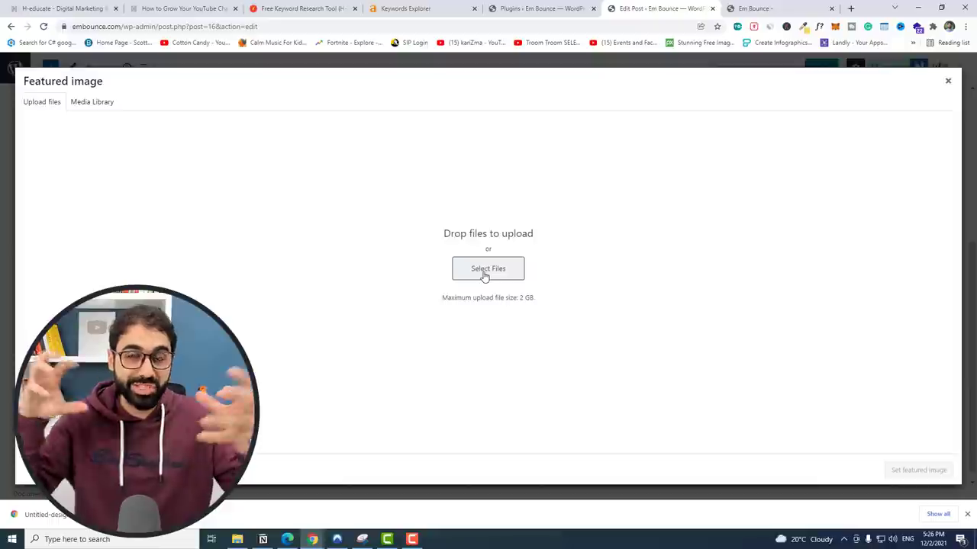
pyautogui.click(114, 105)
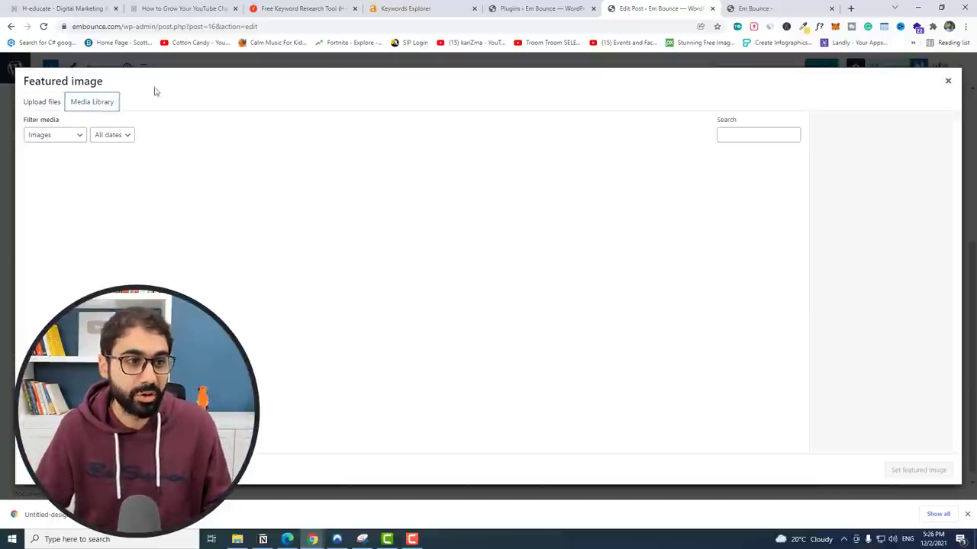
# - Set Untitled-design.webp as the featured image, with "what is email validation" as both its alt text and title
pyautogui.click(77, 180)
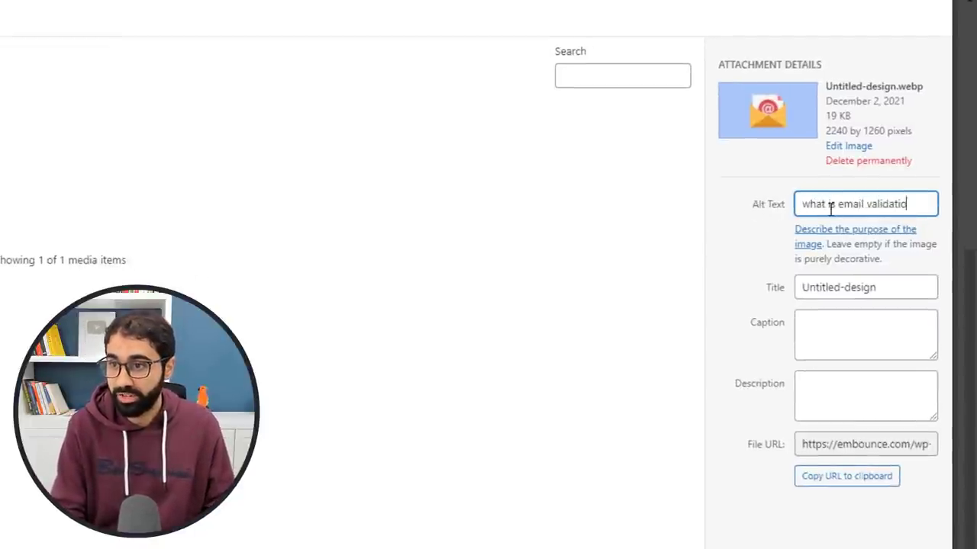
pyautogui.moveTo(912, 205); pyautogui.dragTo(758, 214)
pyautogui.hotkey('ctrl', 'c')
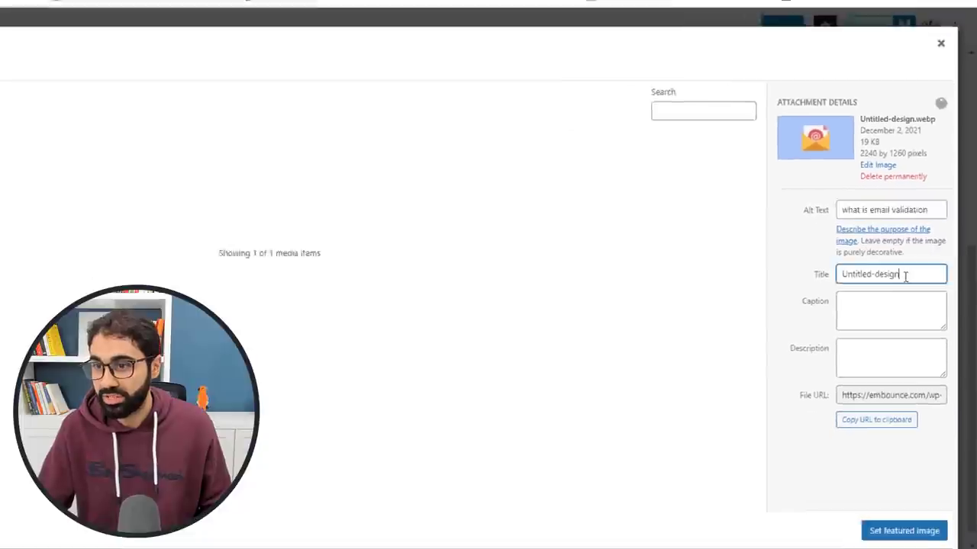
pyautogui.click(886, 287)
pyautogui.hotkey('ctrl', 'a')
pyautogui.hotkey('ctrl', 'v')
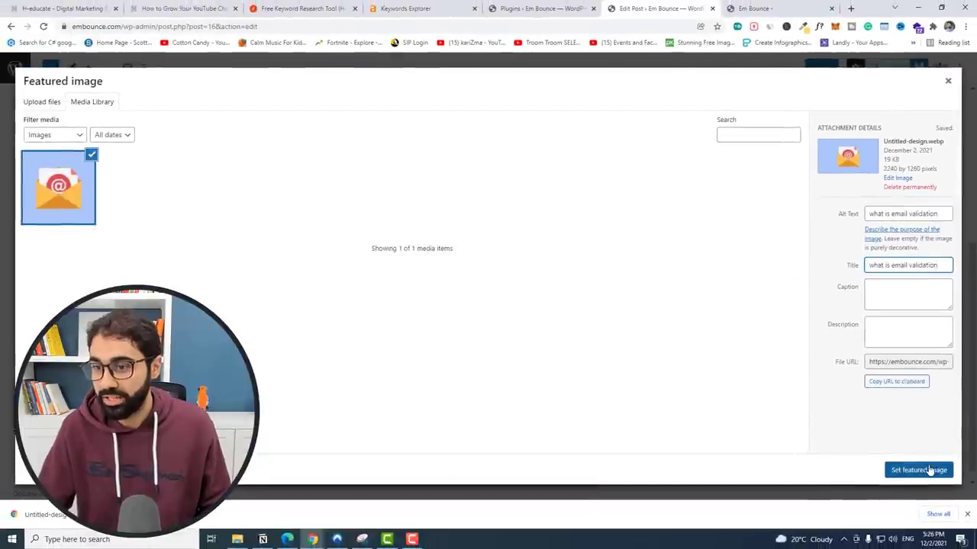
pyautogui.click(918, 470)
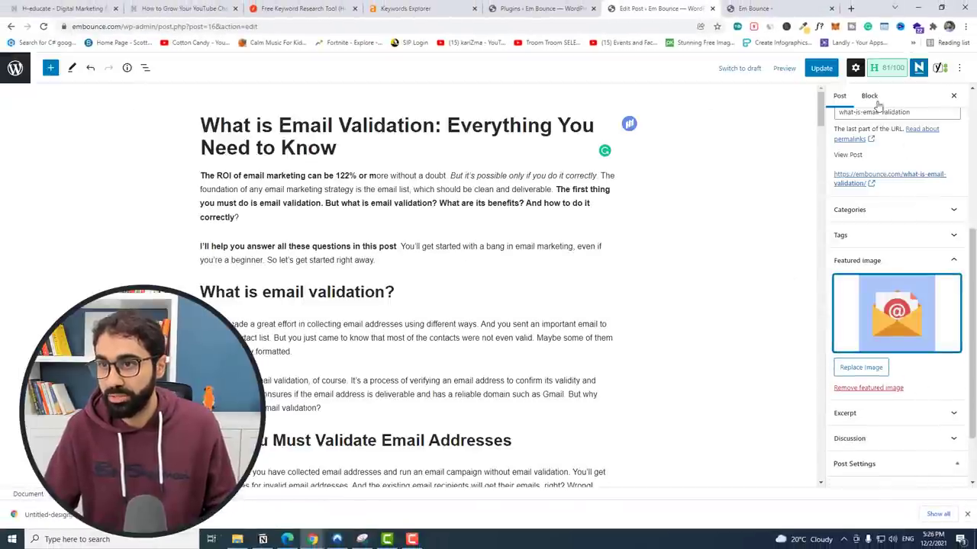
# - Update the published post and reload the Em Bounce home page to check its featured image
pyautogui.click(814, 68)
pyautogui.click(753, 9)
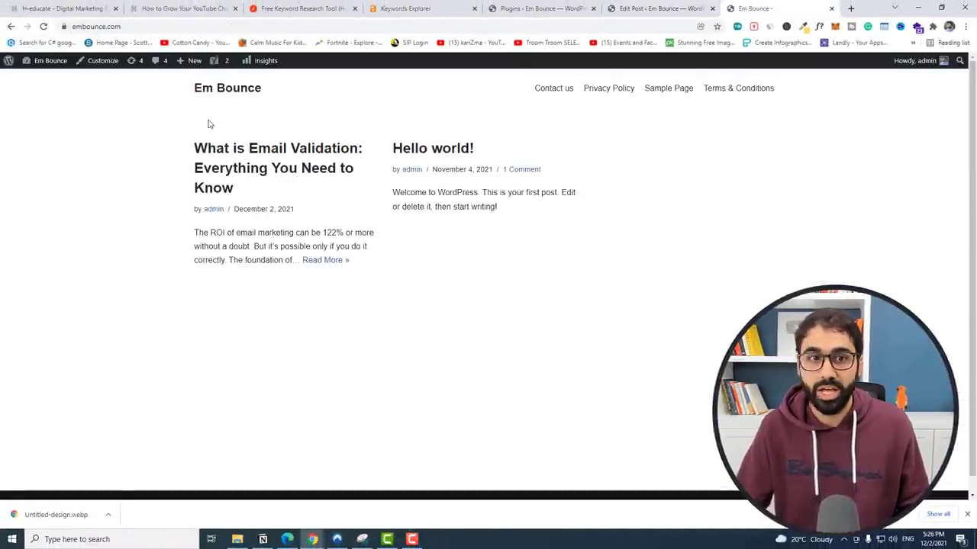
pyautogui.click(43, 26)
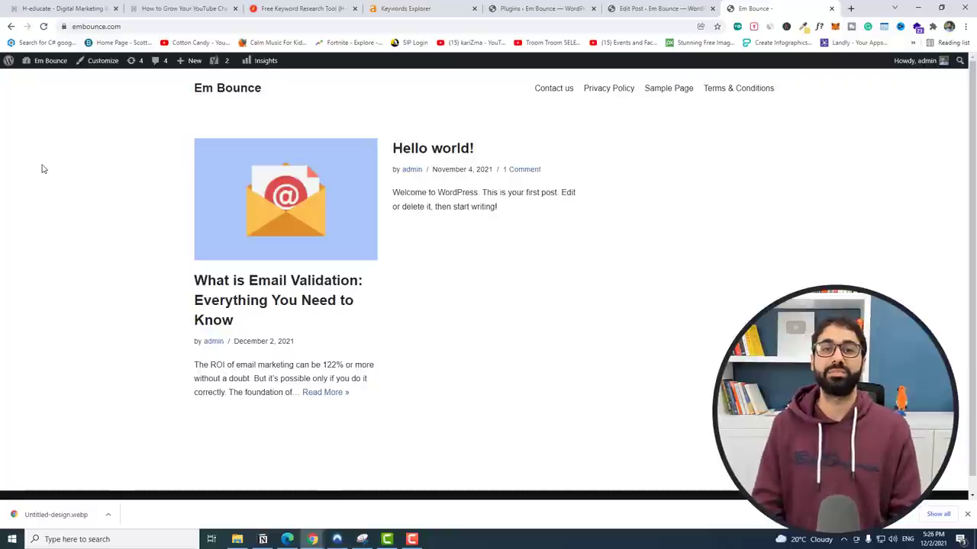